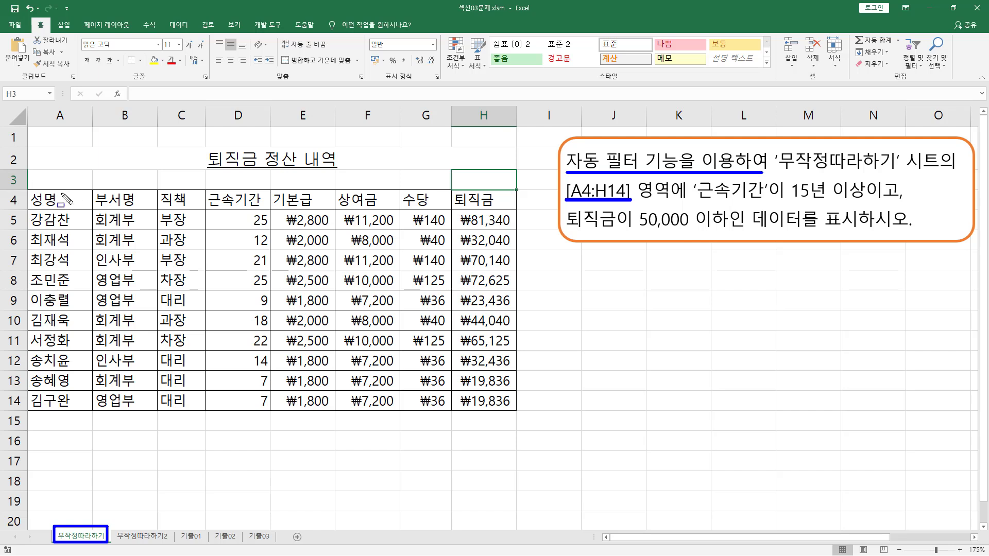
{"action": "mouse_move", "coordinate": [29, 192]}
{"action": "left_mouse_down"}
{"action": "mouse_move", "coordinate": [403, 392]}
{"action": "mouse_move", "coordinate": [516, 412]}
{"action": "left_mouse_up"}
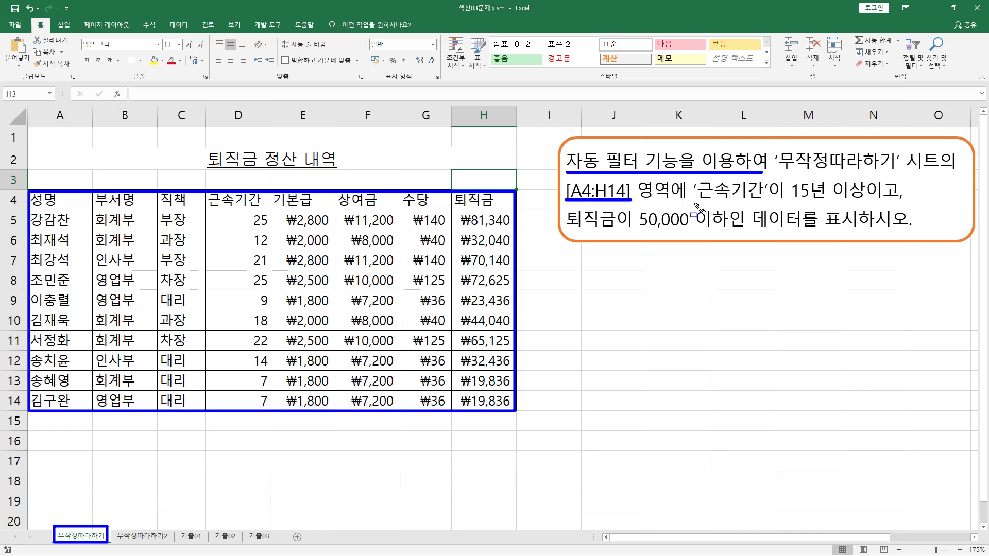
{"action": "left_click_drag", "start_coordinate": [694, 199], "coordinate": [861, 202]}
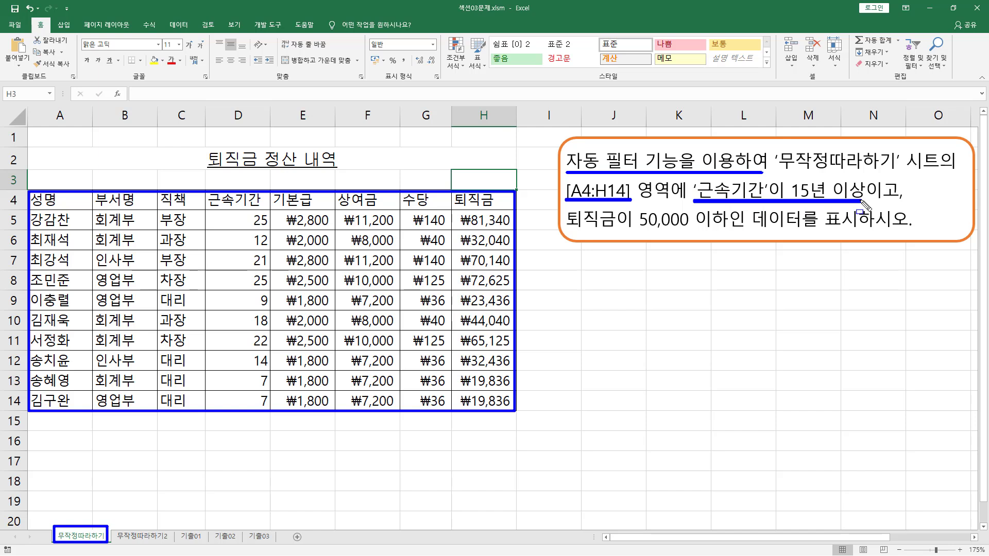
{"action": "left_click_drag", "start_coordinate": [565, 228], "coordinate": [724, 229]}
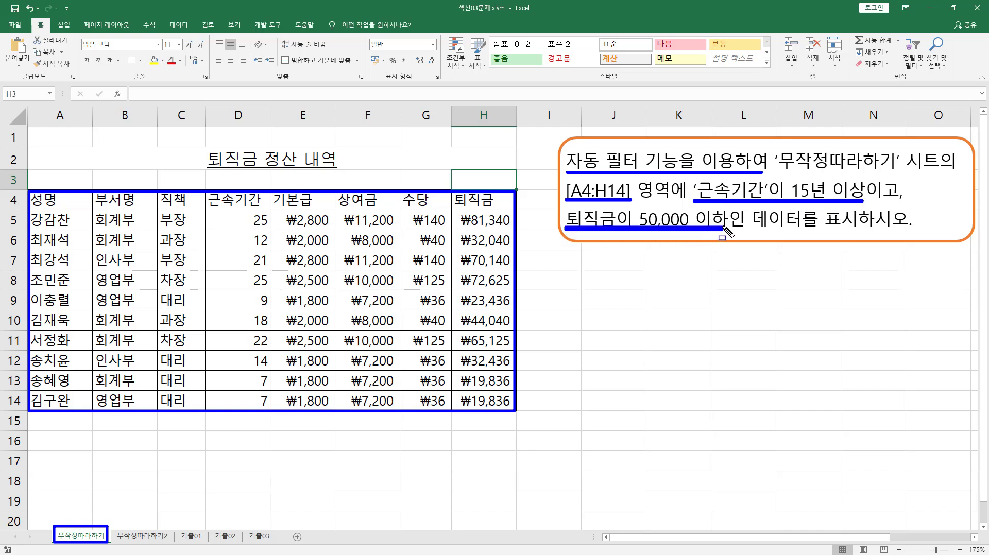
{"action": "left_click_drag", "start_coordinate": [864, 176], "coordinate": [909, 205]}
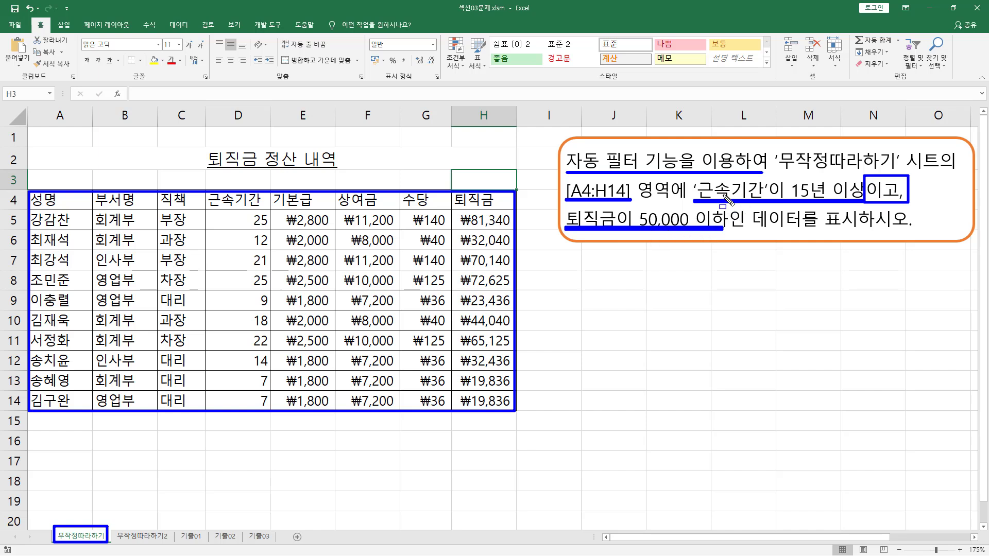
{"action": "mouse_move", "coordinate": [747, 205]}
{"action": "left_mouse_down"}
{"action": "mouse_move", "coordinate": [816, 230]}
{"action": "mouse_move", "coordinate": [863, 232]}
{"action": "left_mouse_up"}
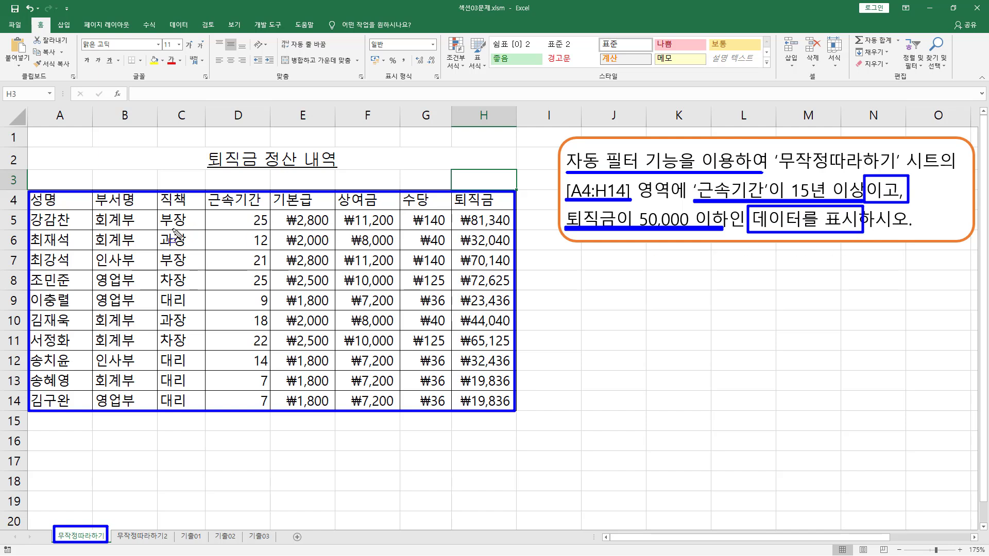
{"action": "key", "text": "Escape"}
Turn on AutoFilter for the 퇴직금 정산 내역 table (A4:H14) with a single cell inside the table selected.
{"action": "mouse_move", "coordinate": [71, 201]}
{"action": "left_mouse_down"}
{"action": "mouse_move", "coordinate": [223, 285]}
{"action": "mouse_move", "coordinate": [484, 382]}
{"action": "mouse_move", "coordinate": [484, 401]}
{"action": "left_mouse_up"}
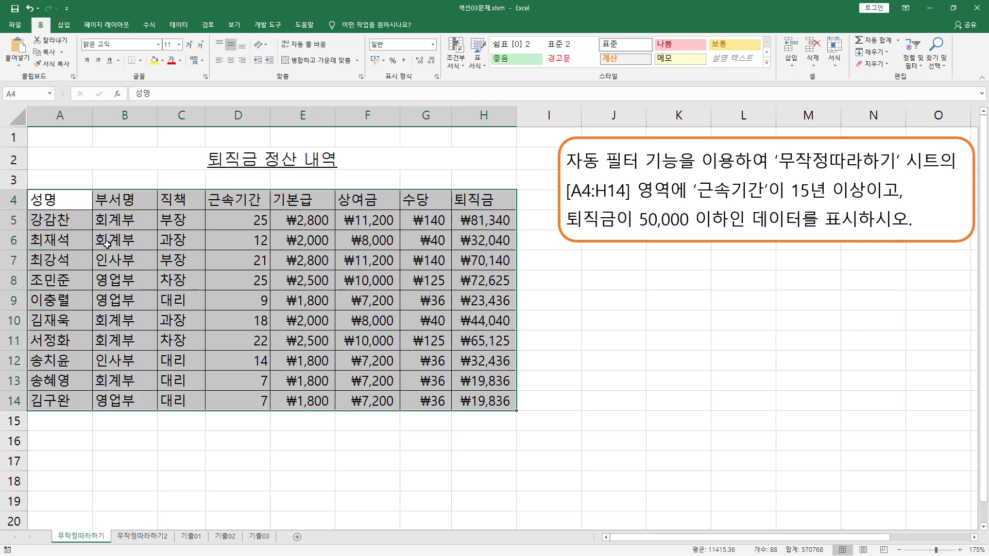
{"action": "left_click", "coordinate": [242, 242]}
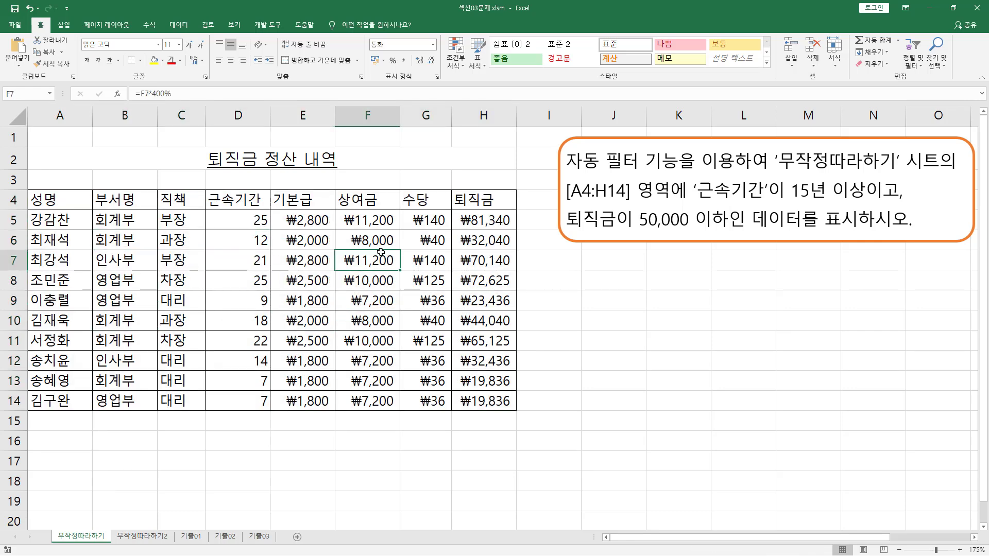
{"action": "left_click", "coordinate": [244, 253]}
{"action": "left_click", "coordinate": [155, 252]}
{"action": "left_click", "coordinate": [214, 246]}
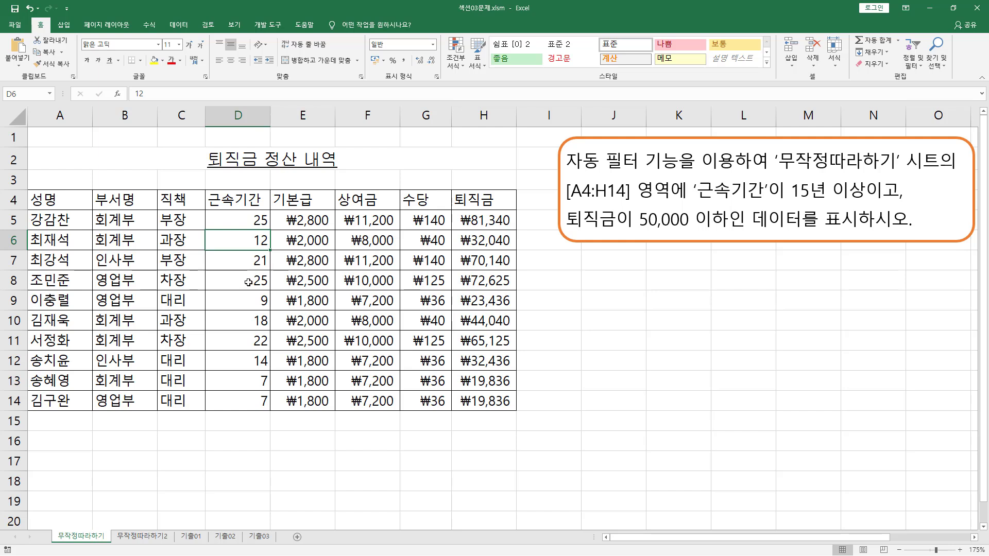
{"action": "left_click", "coordinate": [181, 25]}
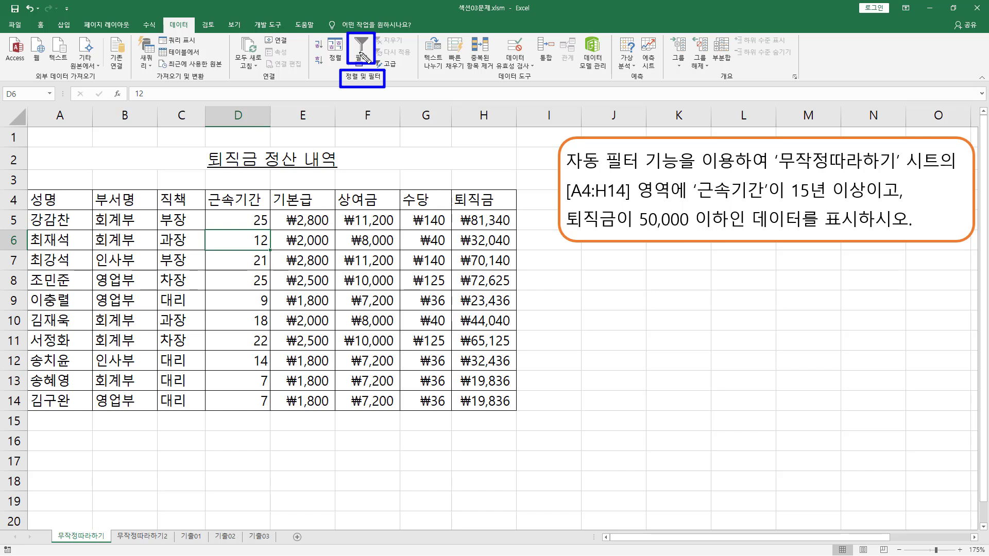
{"action": "left_click_drag", "start_coordinate": [385, 68], "coordinate": [401, 69]}
{"action": "key", "text": "Escape"}
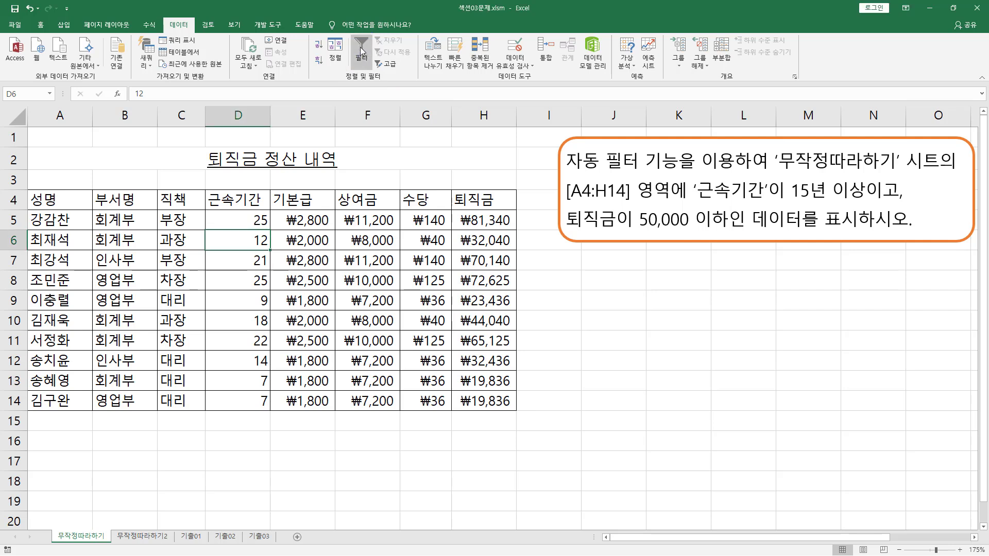
{"action": "left_click", "coordinate": [361, 51]}
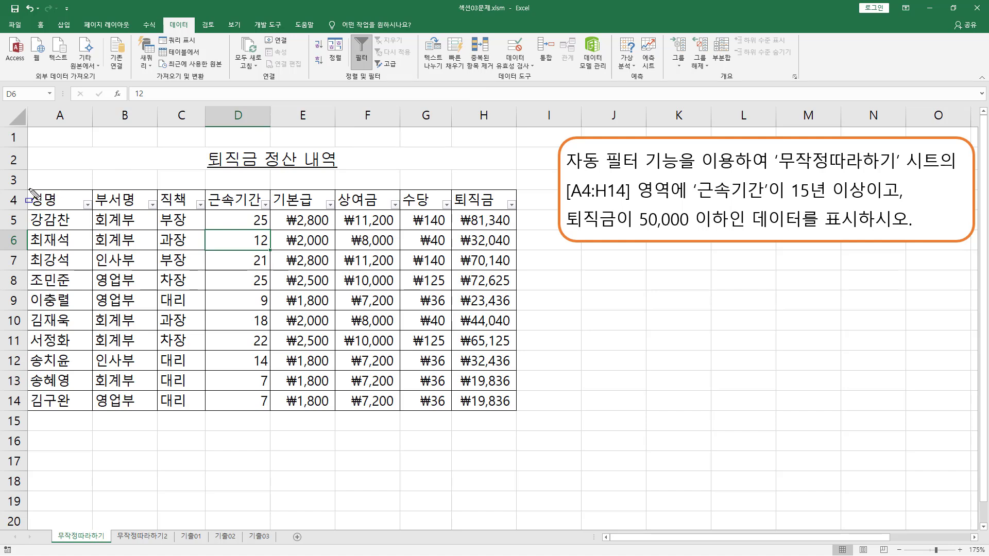
{"action": "mouse_move", "coordinate": [30, 189]}
{"action": "left_mouse_down"}
{"action": "mouse_move", "coordinate": [105, 210]}
{"action": "mouse_move", "coordinate": [519, 214]}
{"action": "left_mouse_up"}
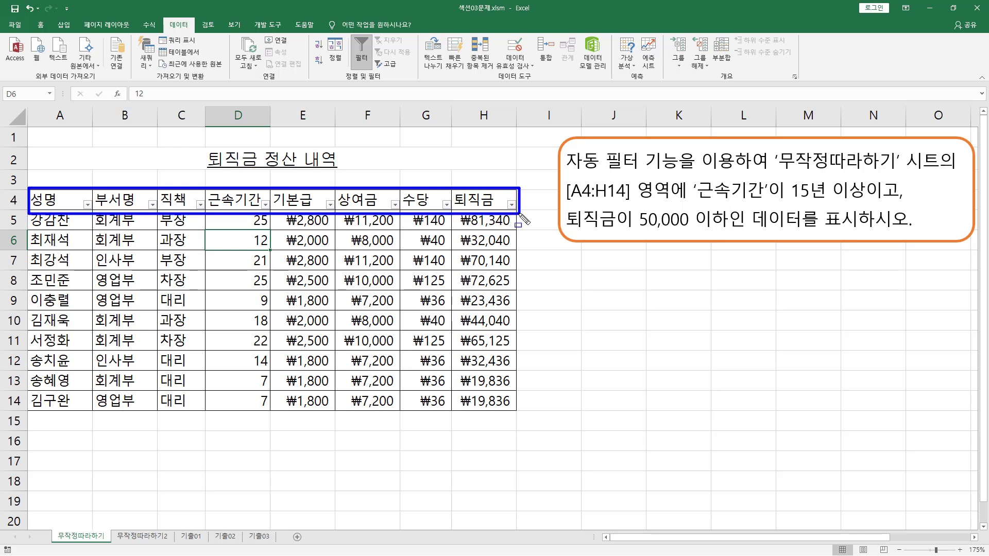
{"action": "mouse_move", "coordinate": [76, 197]}
{"action": "left_mouse_down"}
{"action": "mouse_move", "coordinate": [93, 209]}
{"action": "mouse_move", "coordinate": [161, 212]}
{"action": "mouse_move", "coordinate": [524, 212]}
{"action": "left_mouse_up"}
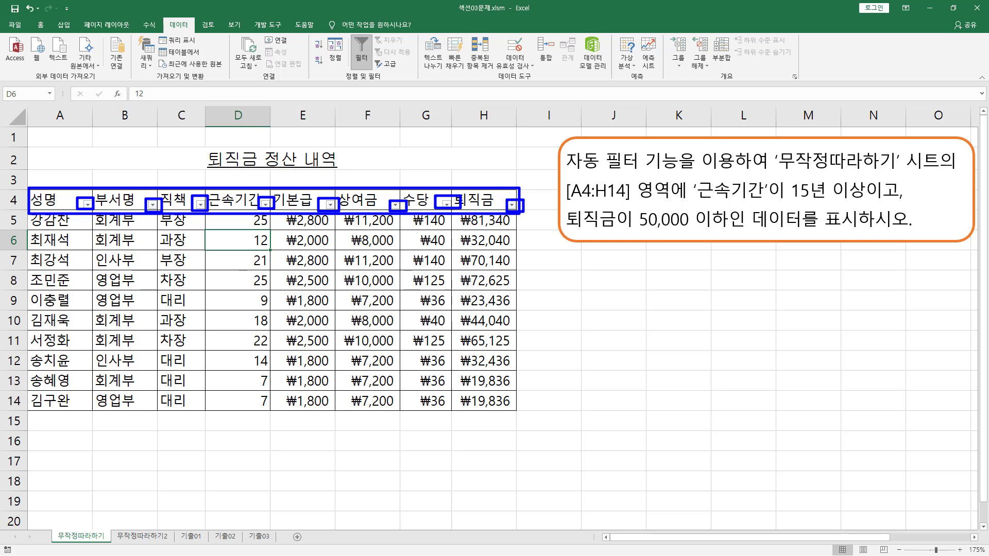
{"action": "key", "text": "Escape"}
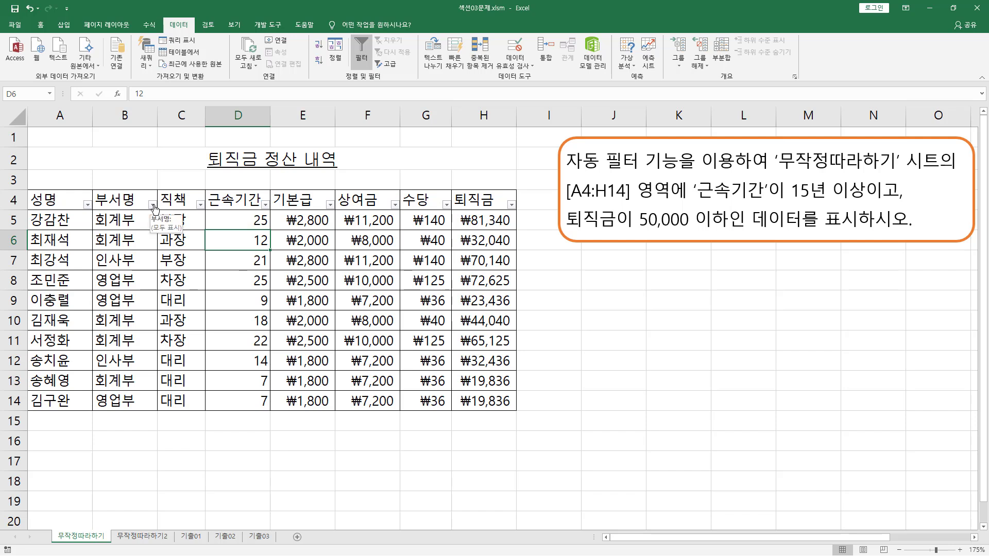
Filter the 부서명 column to show only the 영업부 rows.
{"action": "left_click", "coordinate": [153, 205]}
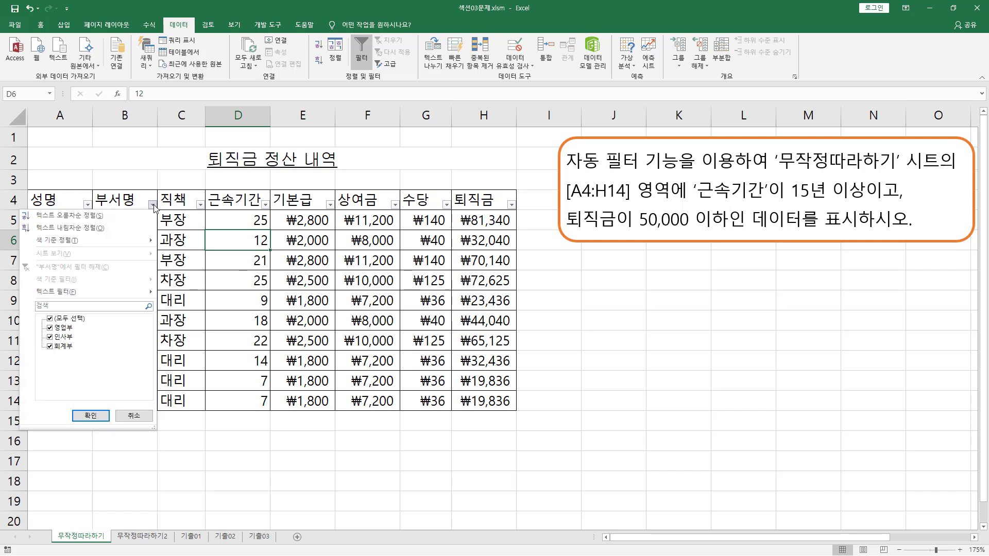
{"action": "left_click", "coordinate": [50, 319]}
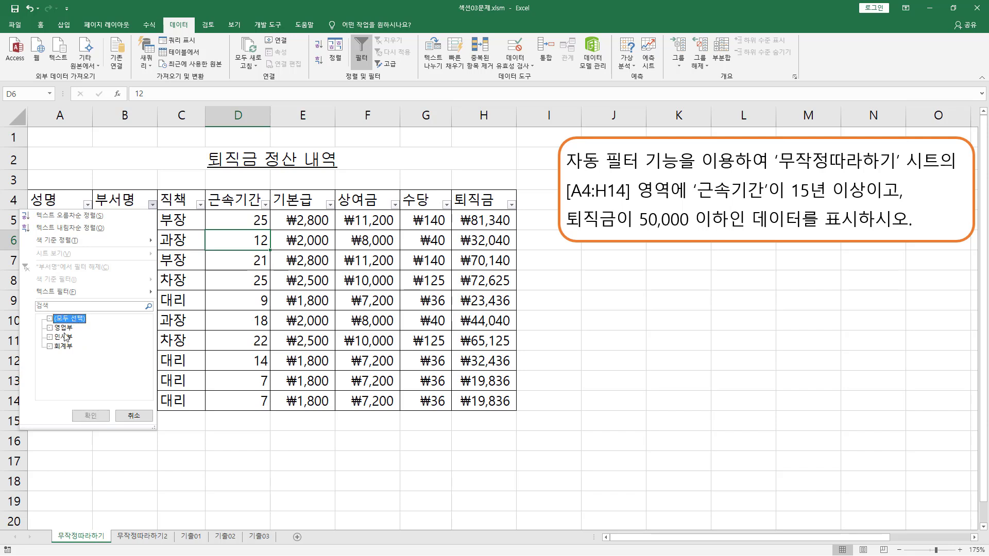
{"action": "left_click", "coordinate": [50, 328]}
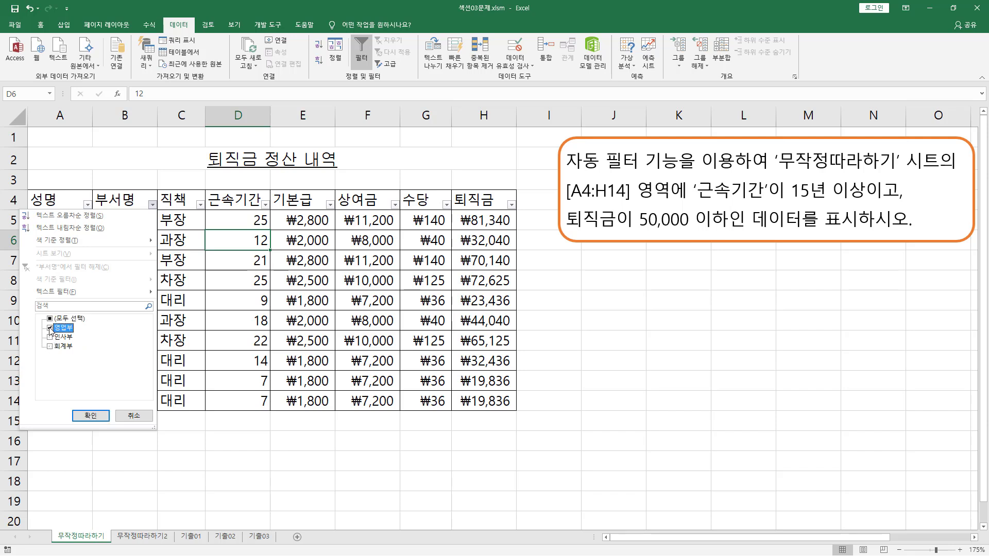
{"action": "left_click", "coordinate": [91, 415]}
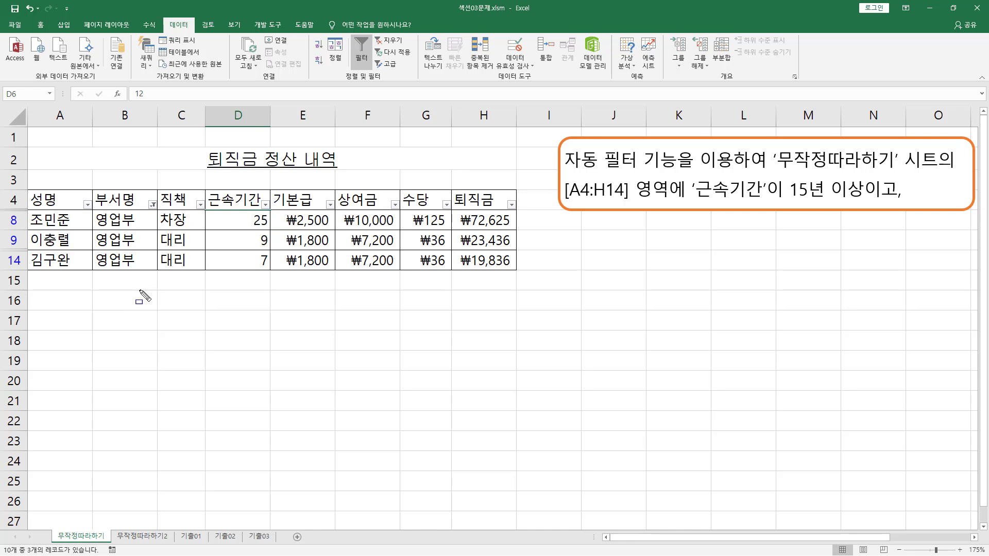
{"action": "left_click_drag", "start_coordinate": [5, 191], "coordinate": [24, 208]}
{"action": "key", "text": "Escape"}
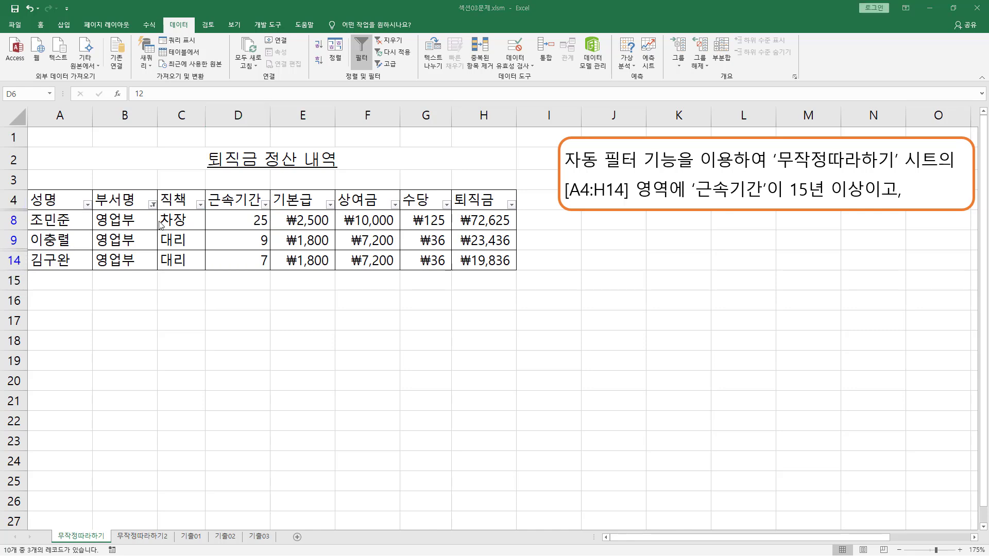
Reselect all values in the 부서명 filter to display every department.
{"action": "left_click", "coordinate": [152, 205]}
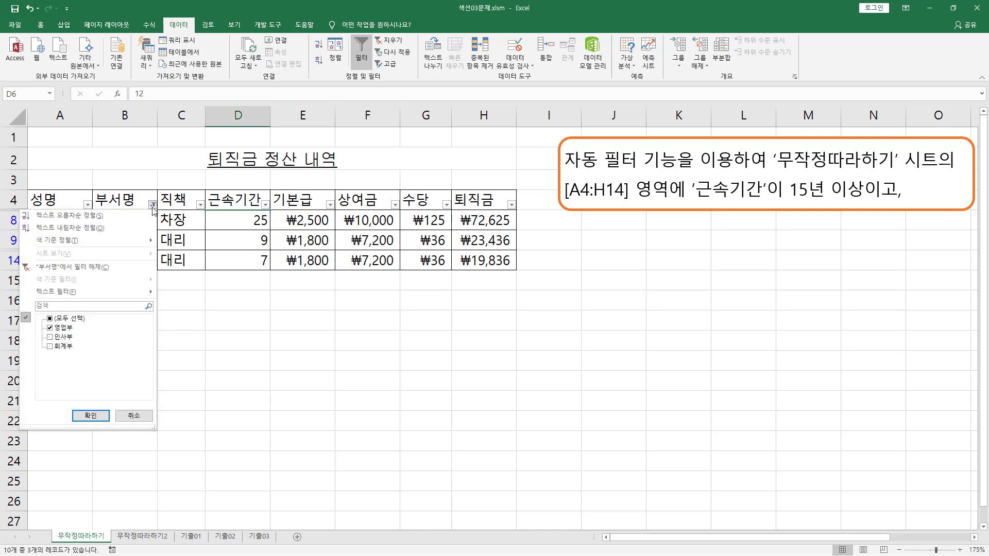
{"action": "left_click", "coordinate": [50, 319]}
{"action": "left_click", "coordinate": [90, 415]}
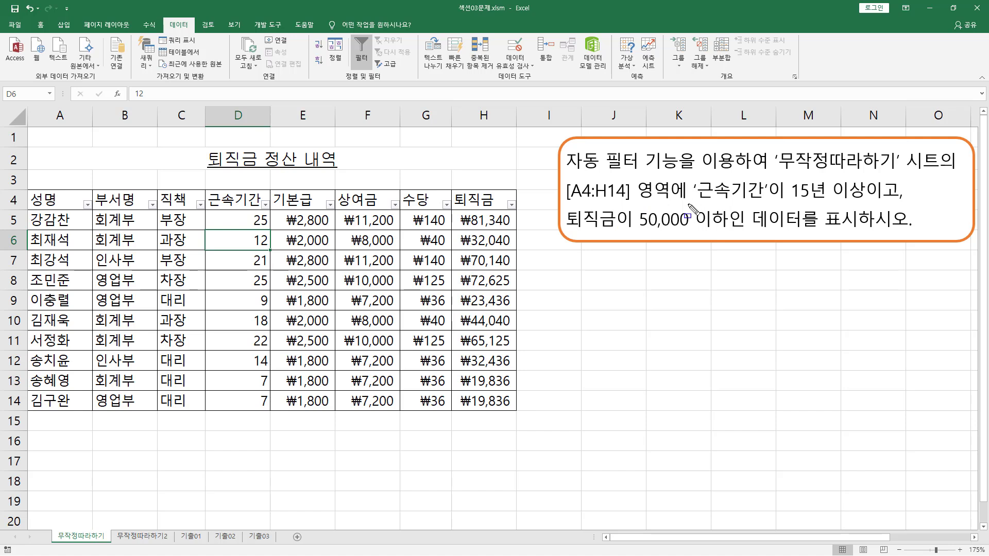
Start a custom number filter on the 근속기간 column with the condition greater than or equal to 15.
{"action": "mouse_move", "coordinate": [693, 176]}
{"action": "left_mouse_down"}
{"action": "mouse_move", "coordinate": [713, 206]}
{"action": "mouse_move", "coordinate": [869, 203]}
{"action": "left_mouse_up"}
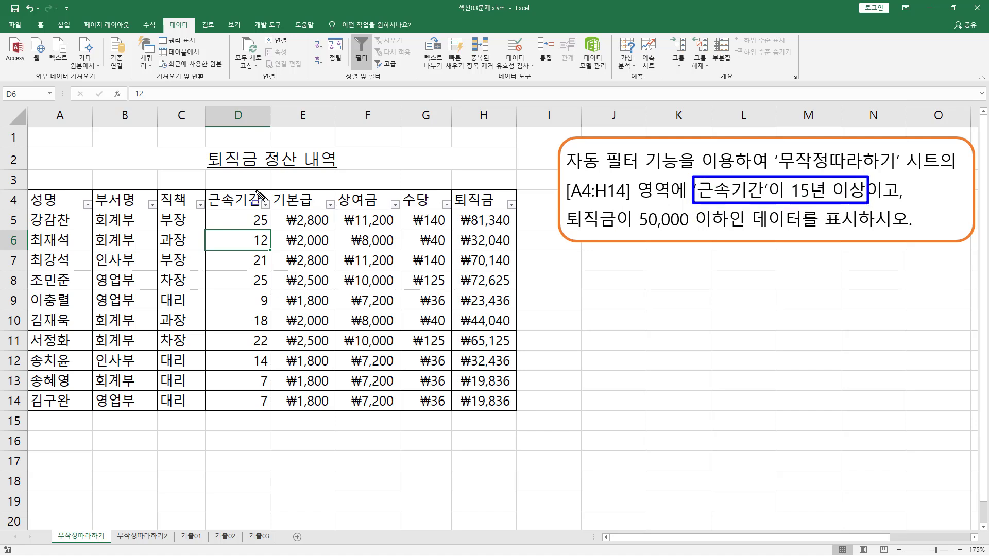
{"action": "left_click_drag", "start_coordinate": [256, 197], "coordinate": [274, 217]}
{"action": "left_click", "coordinate": [265, 205]}
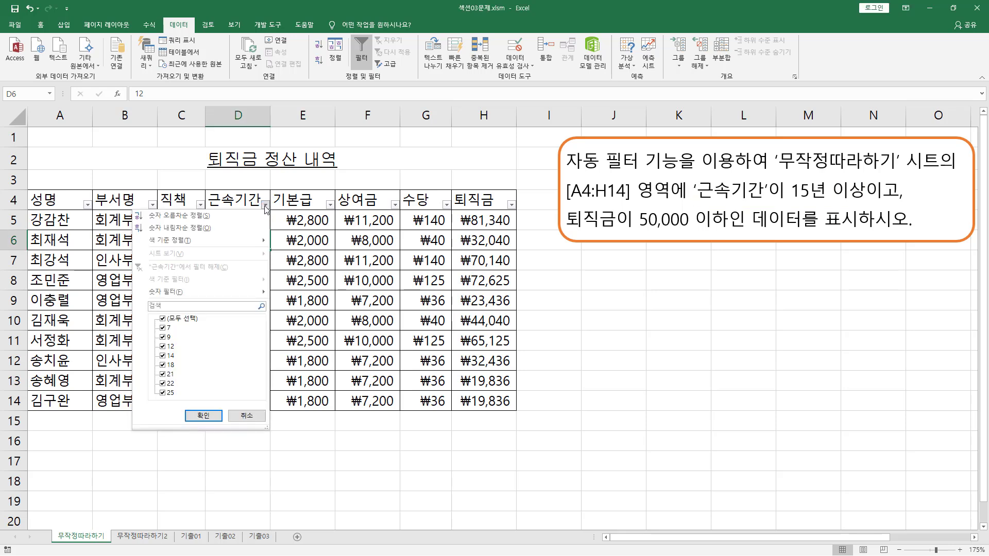
{"action": "mouse_move", "coordinate": [161, 294]}
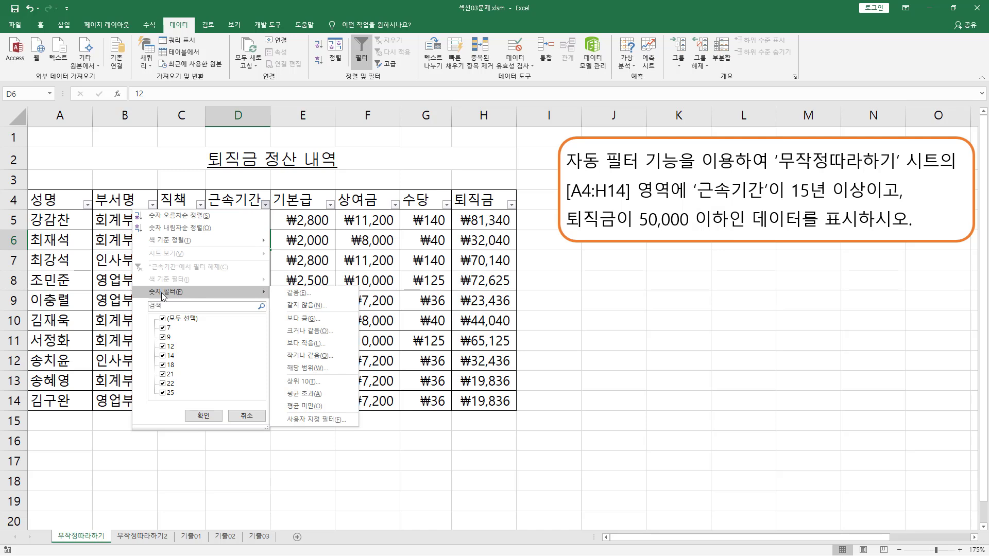
{"action": "left_click", "coordinate": [309, 330]}
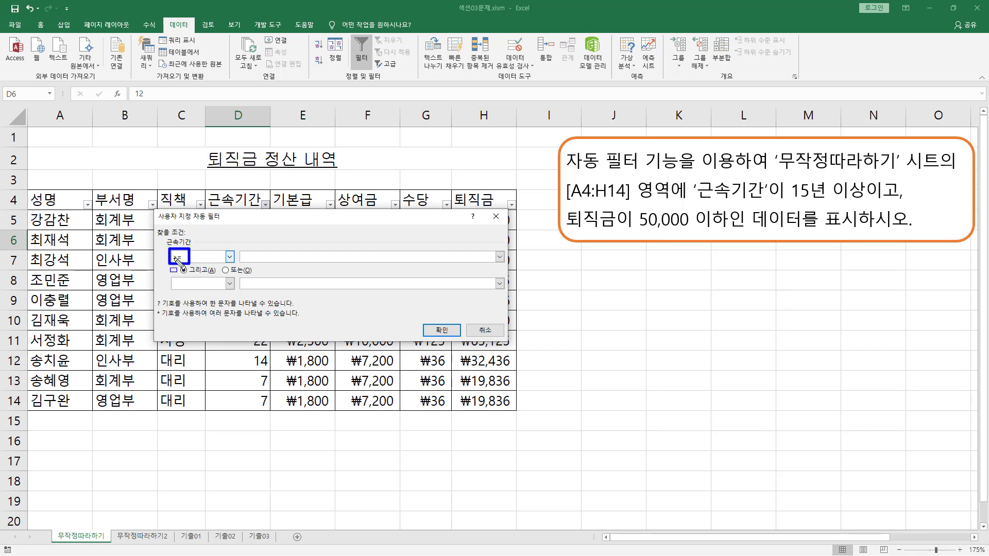
{"action": "left_click", "coordinate": [259, 259]}
{"action": "type", "text": "15"}
{"action": "key", "text": "Tab"}
{"action": "key", "text": "Tab"}
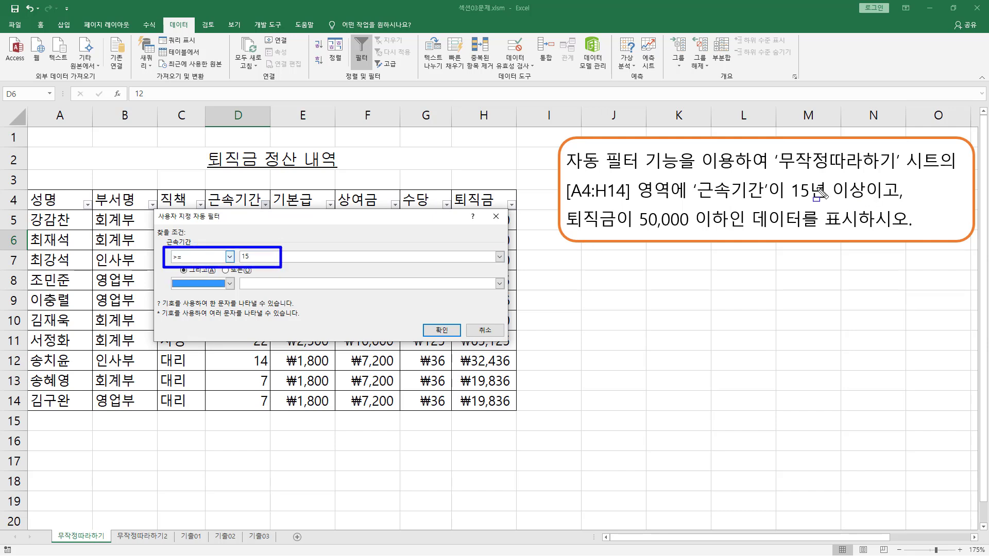
{"action": "mouse_move", "coordinate": [693, 175]}
{"action": "left_mouse_down"}
{"action": "mouse_move", "coordinate": [696, 190]}
{"action": "mouse_move", "coordinate": [822, 209]}
{"action": "mouse_move", "coordinate": [865, 204]}
{"action": "left_mouse_up"}
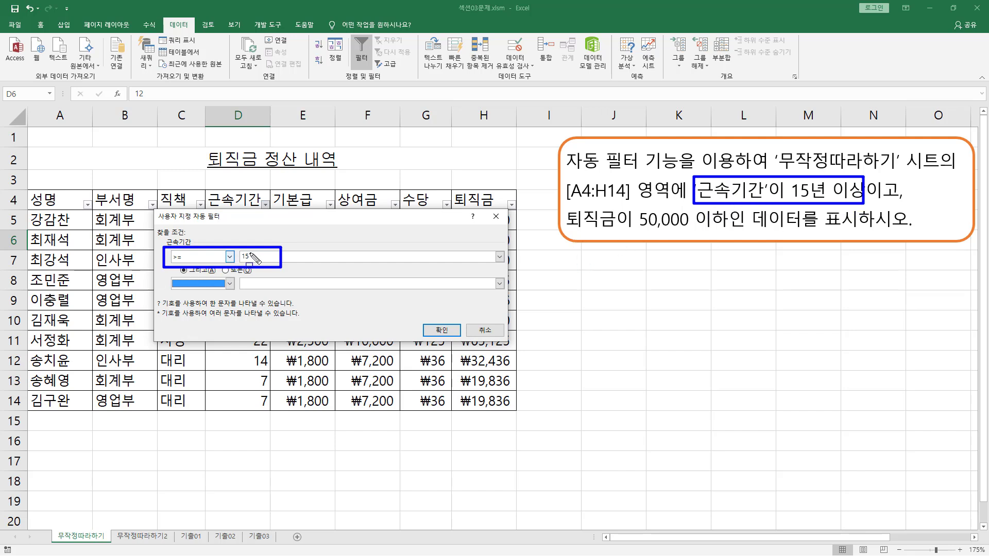
{"action": "left_click_drag", "start_coordinate": [225, 246], "coordinate": [230, 242]}
{"action": "left_click_drag", "start_coordinate": [168, 275], "coordinate": [282, 291]}
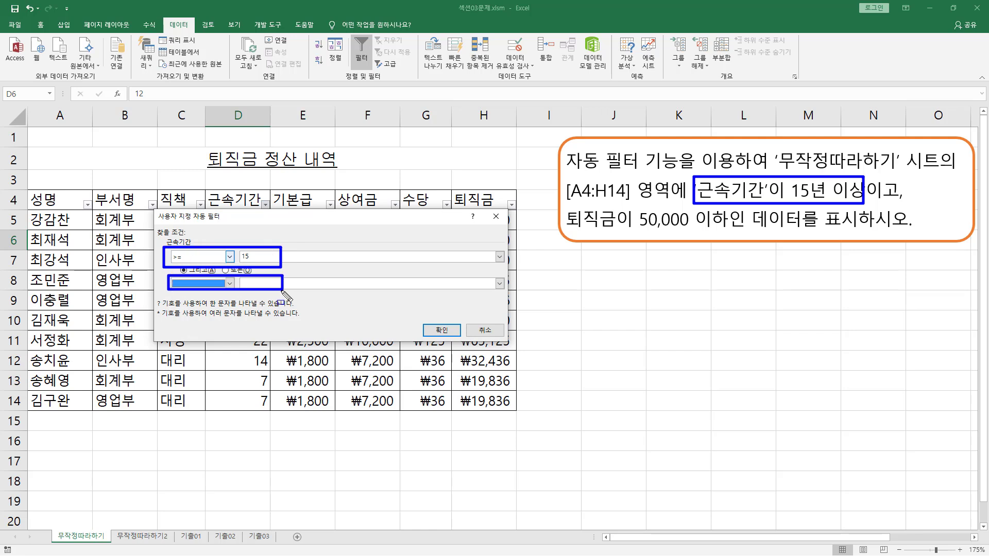
{"action": "key", "text": "Escape"}
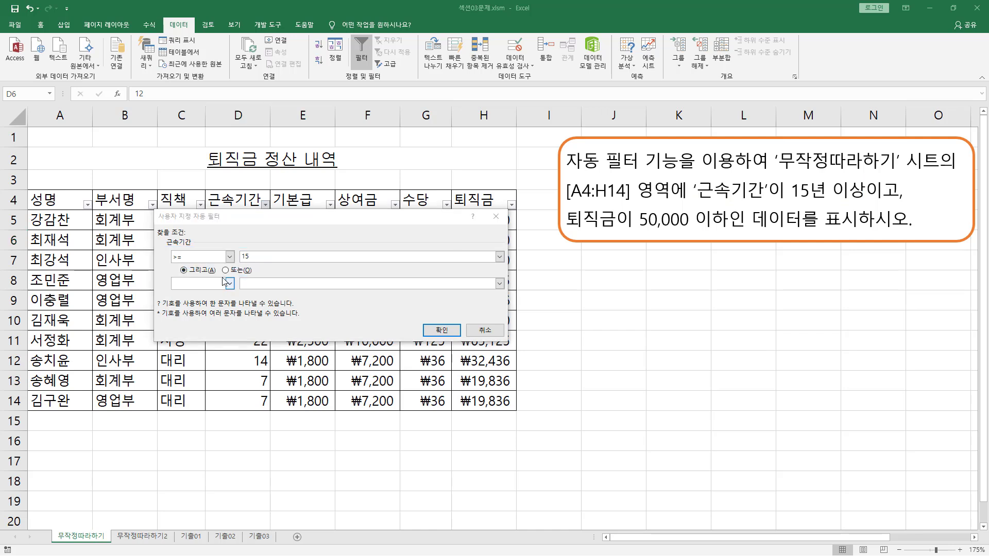
Add a second condition of less than or equal to 20 to the custom 근속기간 filter.
{"action": "left_click", "coordinate": [228, 285]}
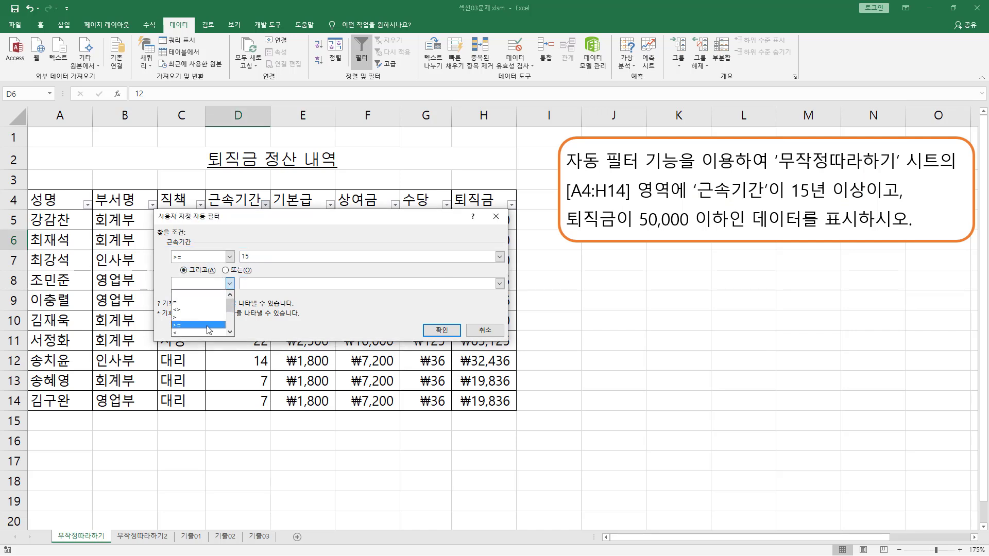
{"action": "left_click", "coordinate": [230, 333]}
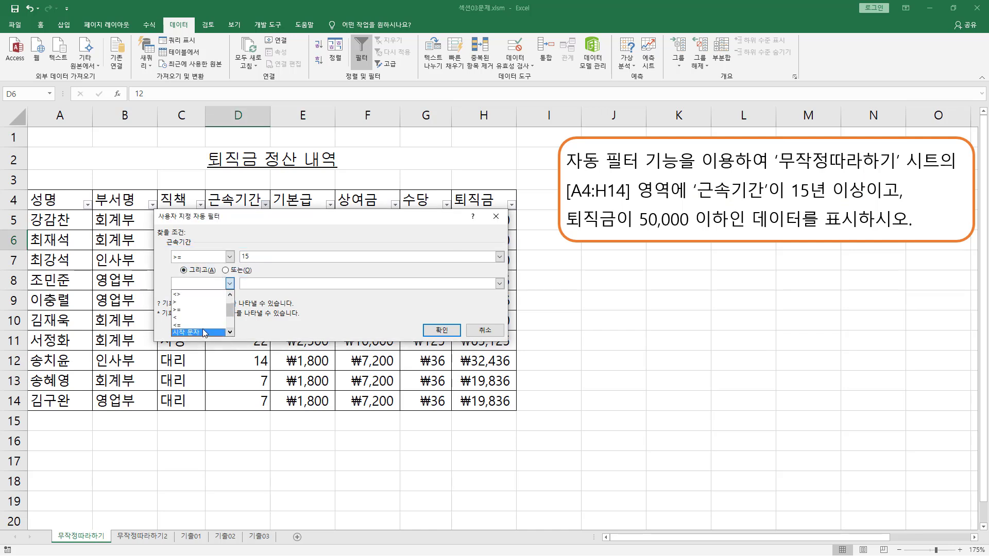
{"action": "left_click", "coordinate": [221, 333]}
{"action": "left_click", "coordinate": [256, 284]}
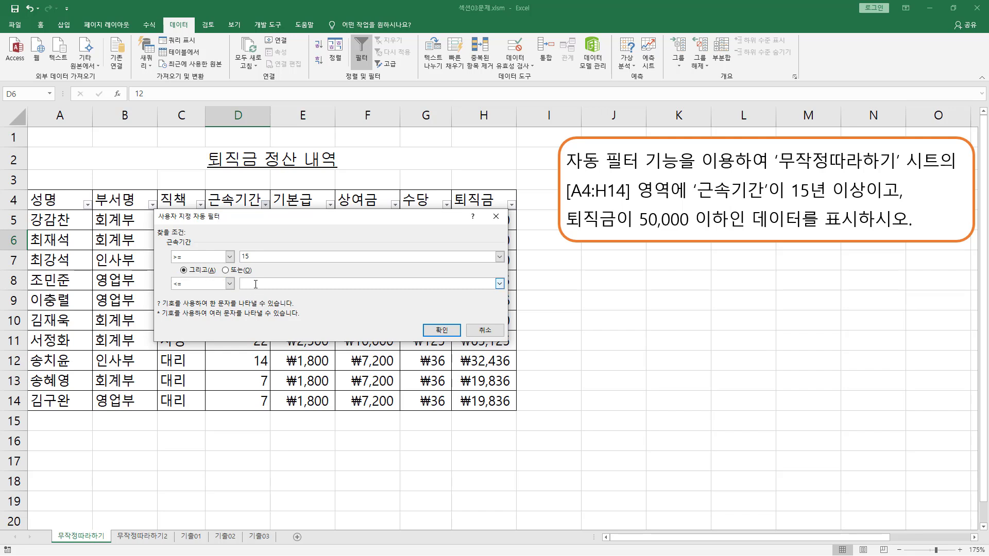
{"action": "left_click_drag", "start_coordinate": [164, 249], "coordinate": [256, 265]}
{"action": "left_click_drag", "start_coordinate": [164, 287], "coordinate": [259, 277]}
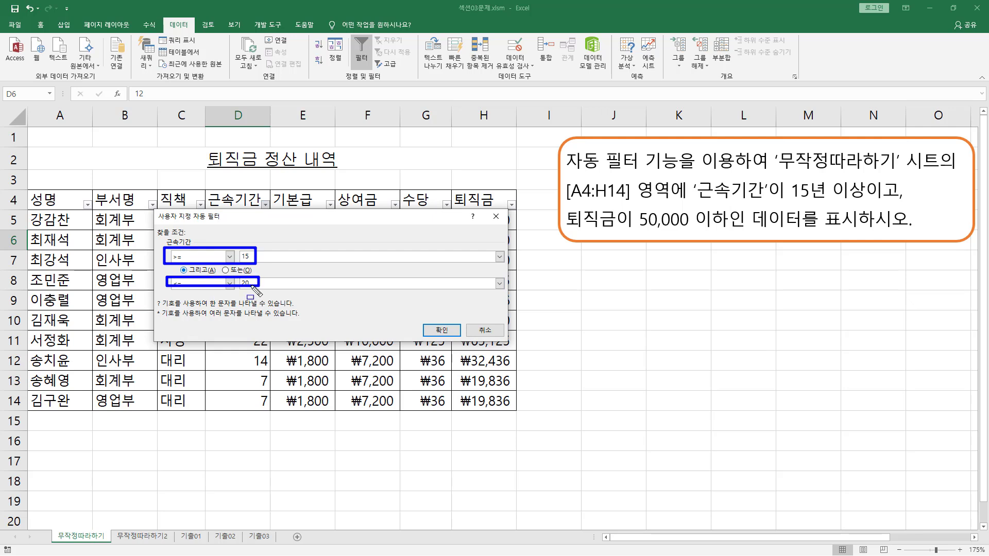
{"action": "mouse_move", "coordinate": [177, 265]}
{"action": "left_mouse_down"}
{"action": "mouse_move", "coordinate": [221, 276]}
{"action": "mouse_move", "coordinate": [245, 259]}
{"action": "left_mouse_up"}
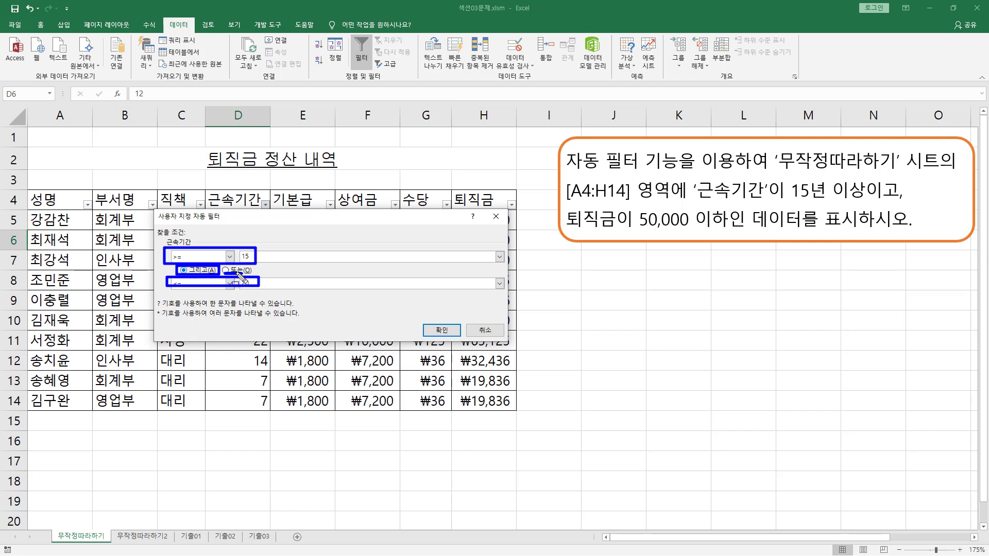
{"action": "key", "text": "Escape"}
{"action": "left_click_drag", "start_coordinate": [218, 266], "coordinate": [258, 276]}
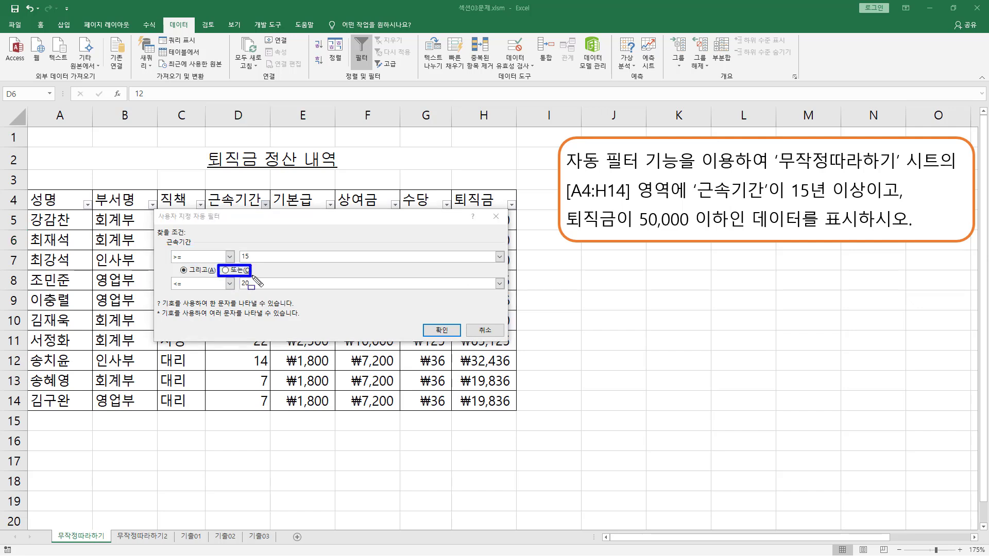
Clear the second condition of the custom 근속기간 filter and apply it with only greater than or equal to 15.
{"action": "key", "text": "Escape"}
{"action": "left_click", "coordinate": [230, 283]}
{"action": "scroll", "coordinate": [230, 310], "scroll_direction": "up", "scroll_amount": 1}
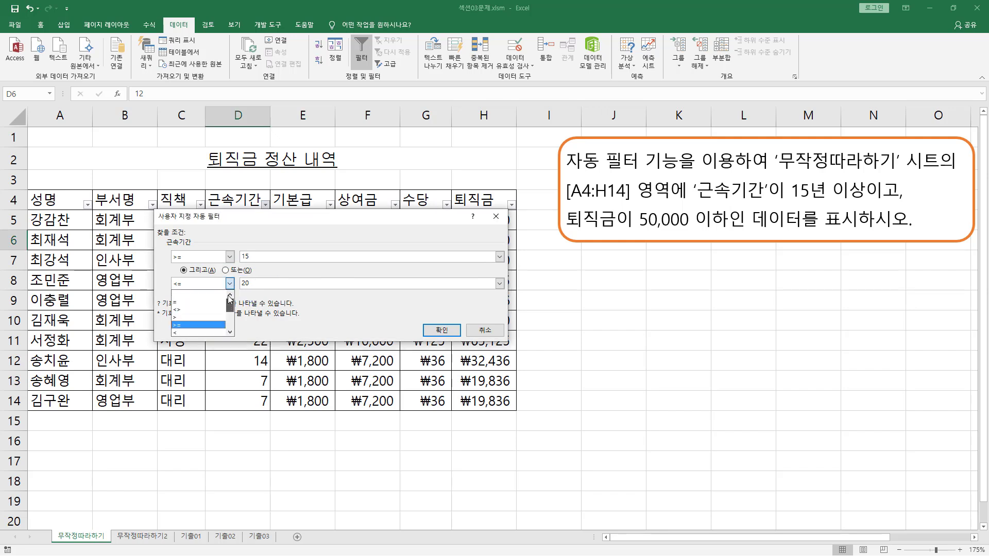
{"action": "left_click", "coordinate": [204, 296]}
{"action": "key", "text": "Tab"}
{"action": "key", "text": "Delete"}
{"action": "left_click", "coordinate": [266, 260]}
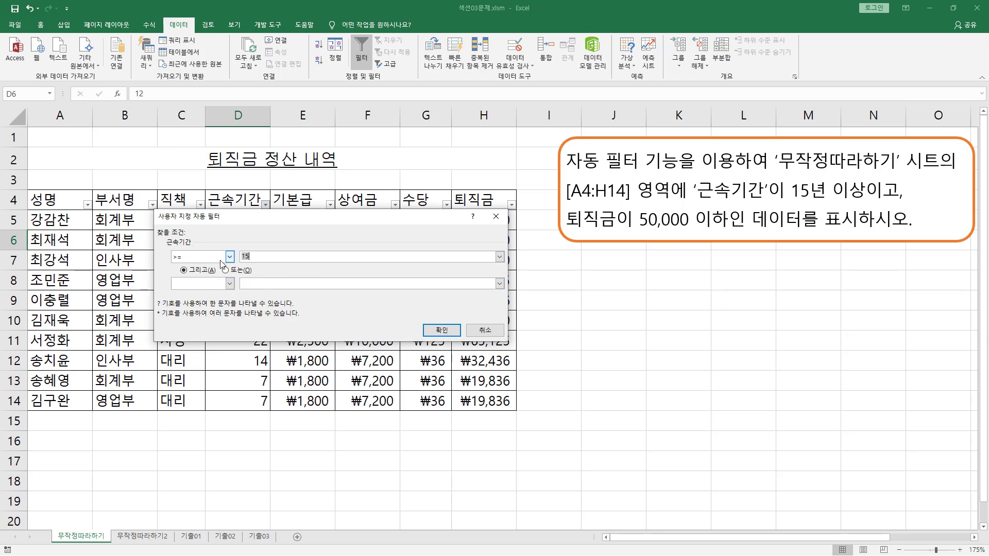
{"action": "left_click", "coordinate": [441, 331]}
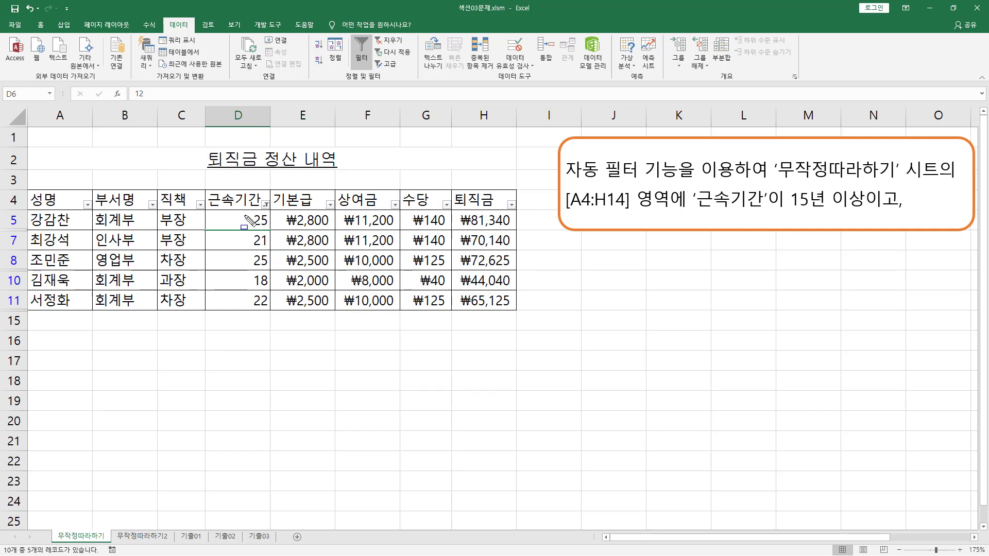
{"action": "left_click_drag", "start_coordinate": [241, 211], "coordinate": [273, 313]}
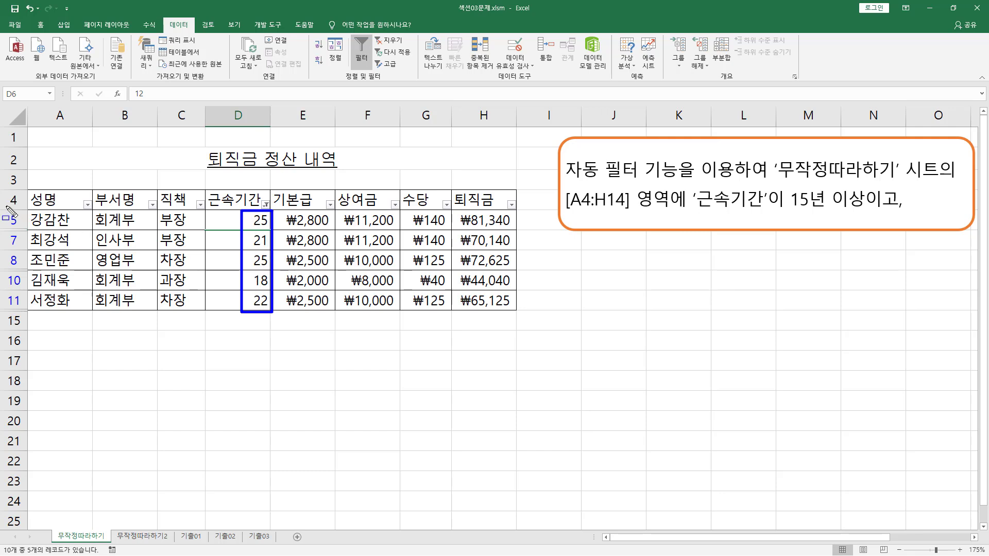
{"action": "left_click_drag", "start_coordinate": [4, 209], "coordinate": [27, 318]}
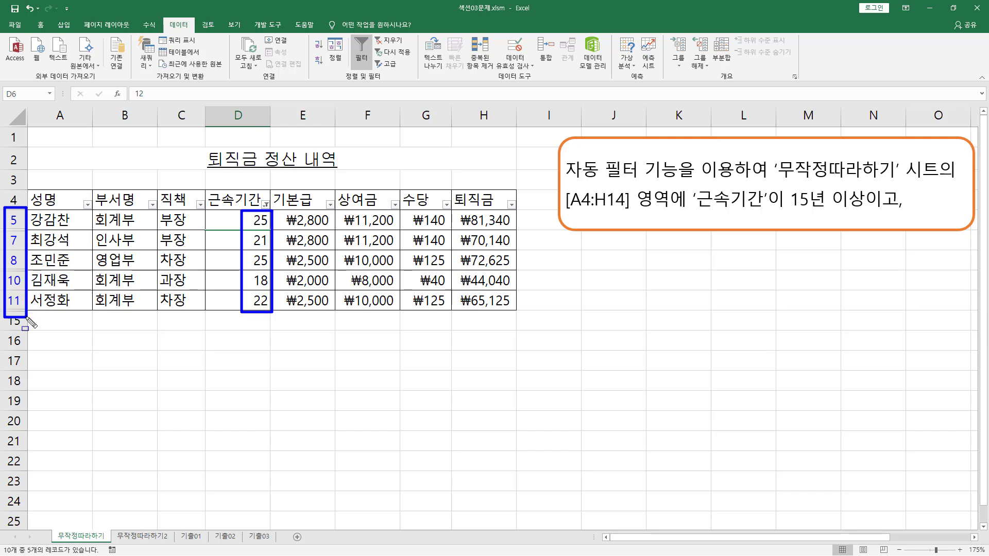
{"action": "mouse_move", "coordinate": [560, 137]}
{"action": "left_mouse_down"}
{"action": "mouse_move", "coordinate": [596, 186]}
{"action": "mouse_move", "coordinate": [963, 236]}
{"action": "left_mouse_up"}
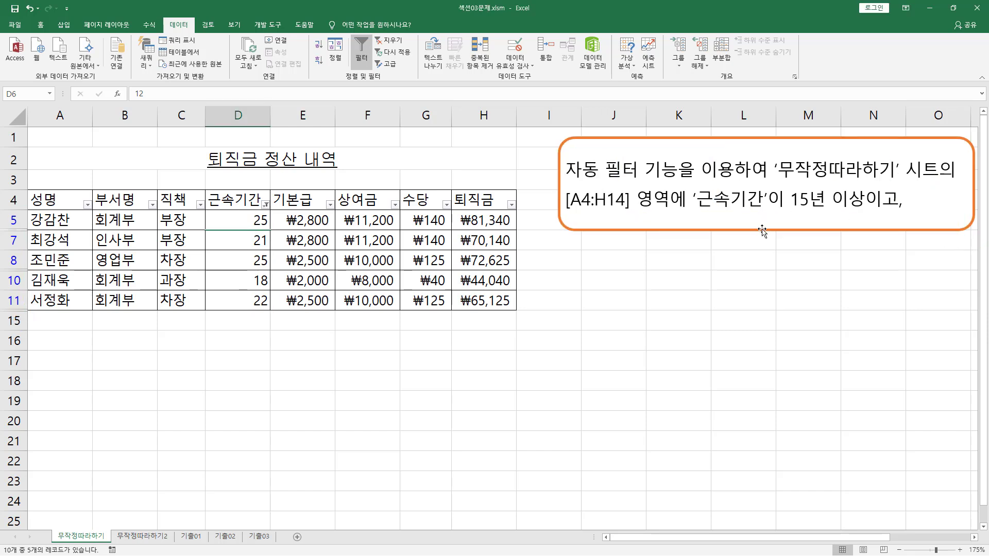
Enlarge the instruction text box downward until its full text, including the 퇴직금 condition, fits.
{"action": "left_click", "coordinate": [763, 232]}
{"action": "left_click_drag", "start_coordinate": [768, 232], "coordinate": [766, 260]}
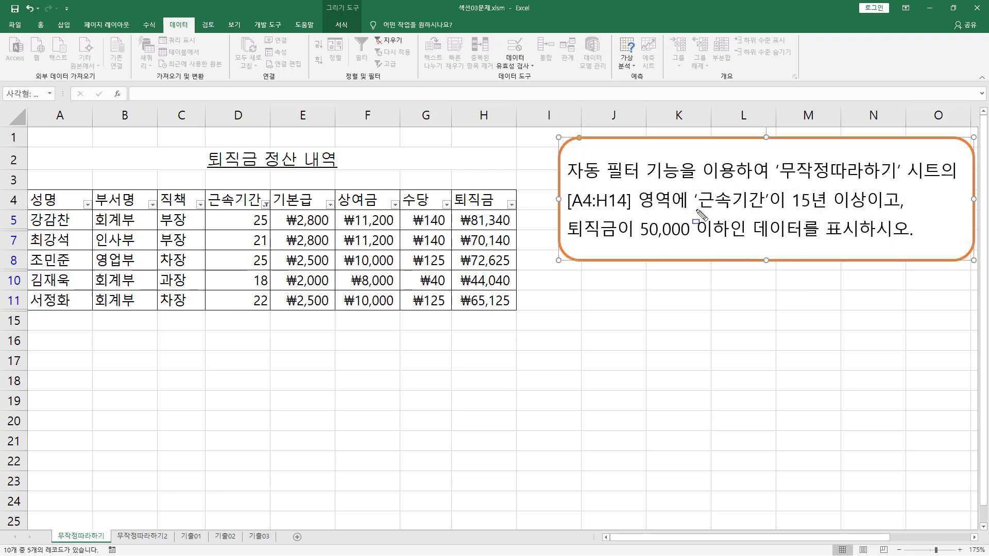
{"action": "left_click_drag", "start_coordinate": [695, 209], "coordinate": [856, 209]}
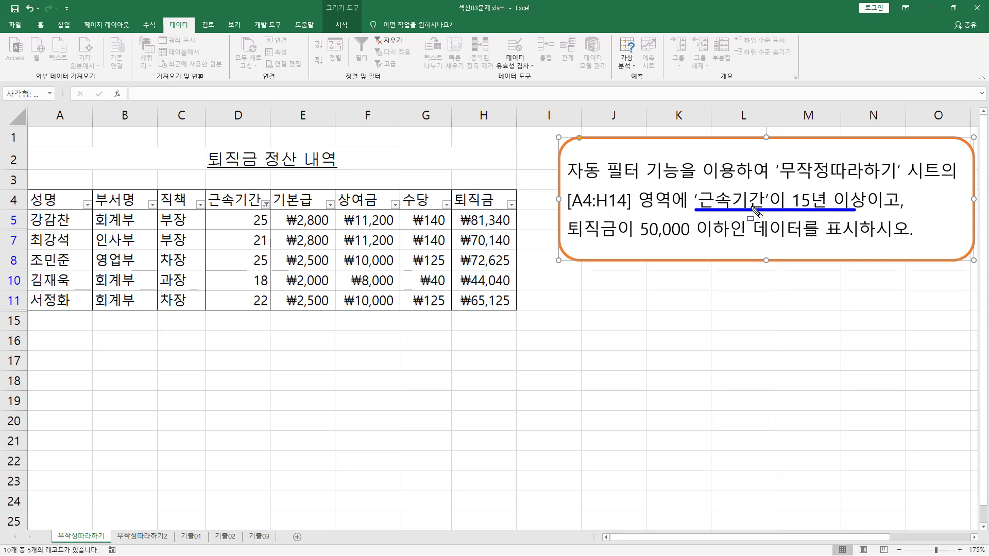
{"action": "left_click_drag", "start_coordinate": [565, 242], "coordinate": [727, 242]}
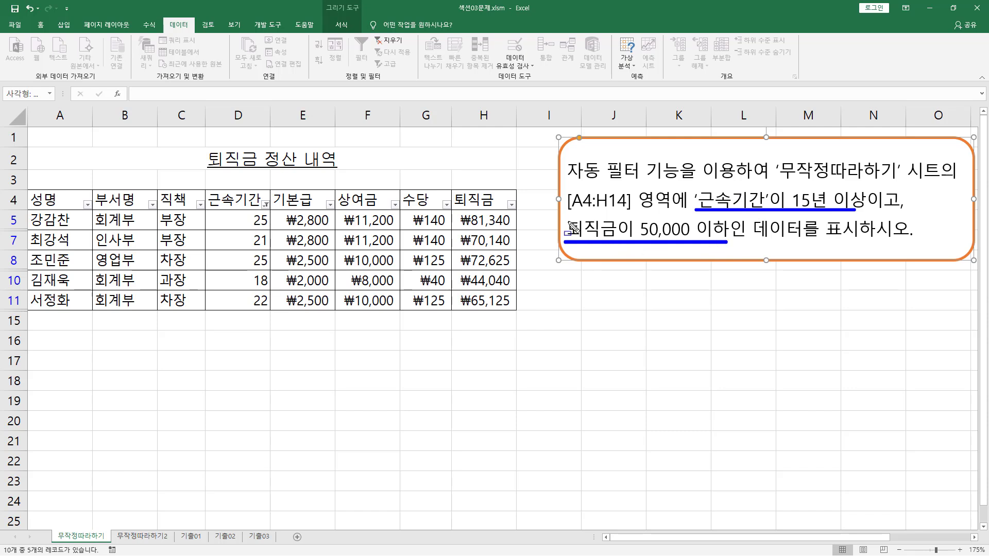
{"action": "left_click_drag", "start_coordinate": [568, 222], "coordinate": [621, 246]}
{"action": "mouse_move", "coordinate": [504, 202]}
{"action": "left_mouse_down"}
{"action": "mouse_move", "coordinate": [521, 210]}
{"action": "mouse_move", "coordinate": [523, 202]}
{"action": "left_mouse_up"}
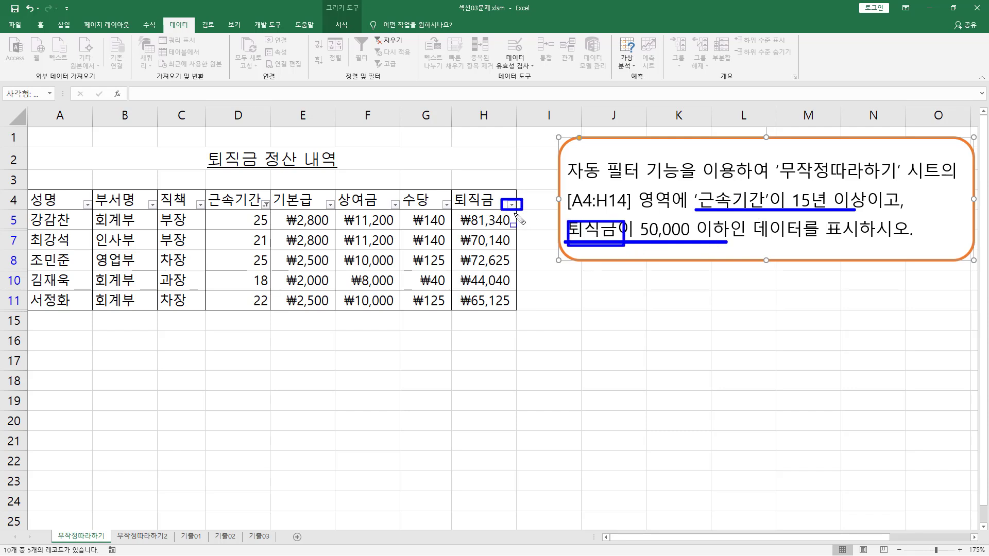
{"action": "key", "text": "Escape"}
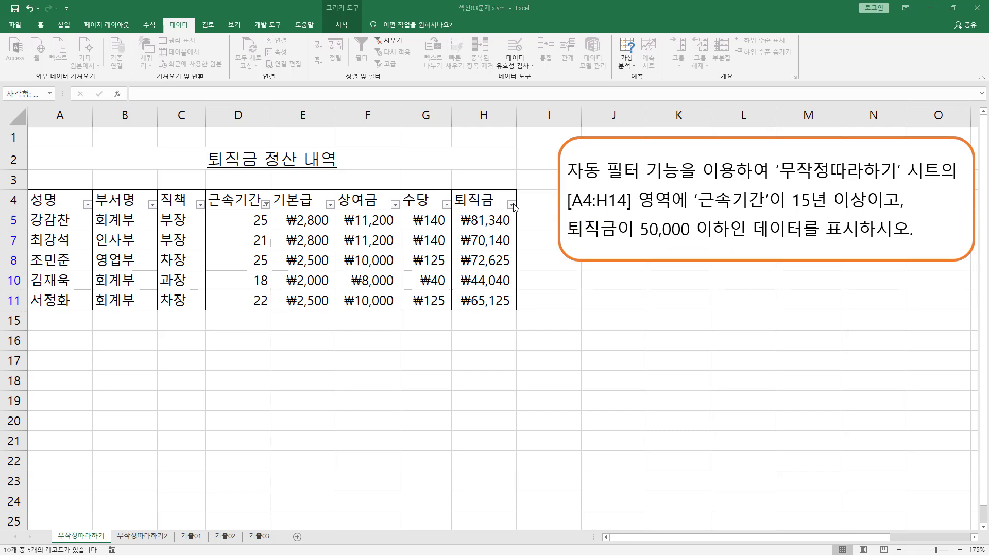
Filter the 퇴직금 column with a number filter of less than or equal to 50000.
{"action": "left_click", "coordinate": [512, 205]}
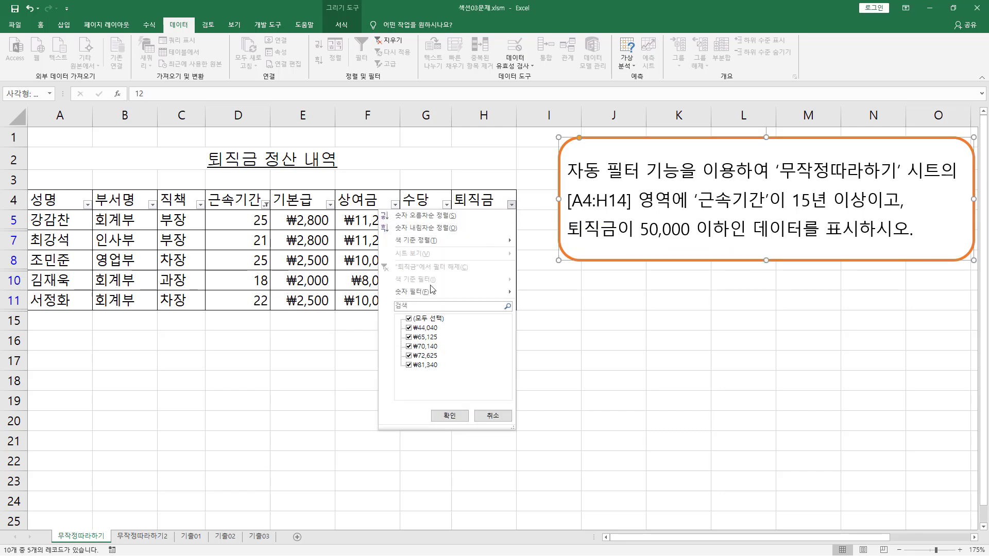
{"action": "mouse_move", "coordinate": [422, 294]}
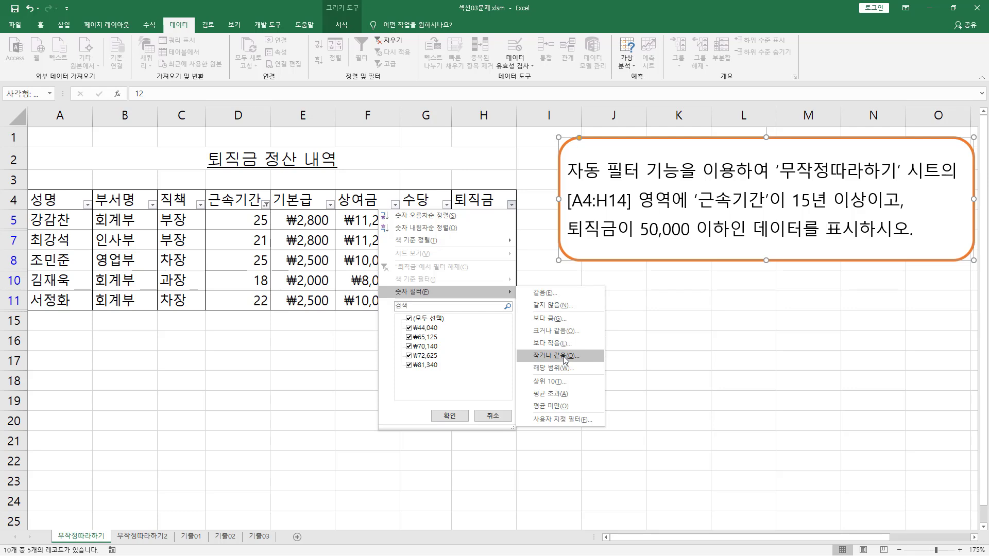
{"action": "left_click", "coordinate": [565, 356]}
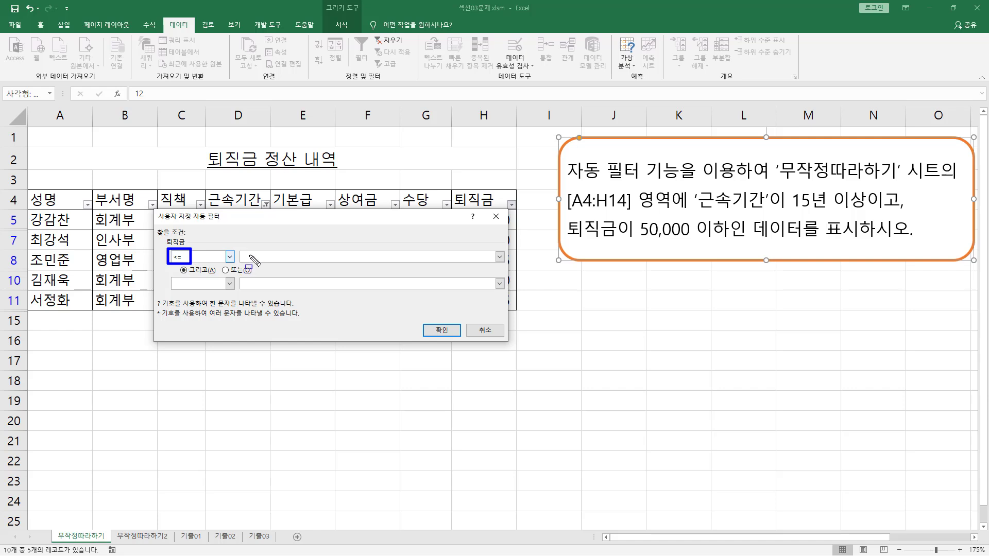
{"action": "left_click", "coordinate": [275, 259]}
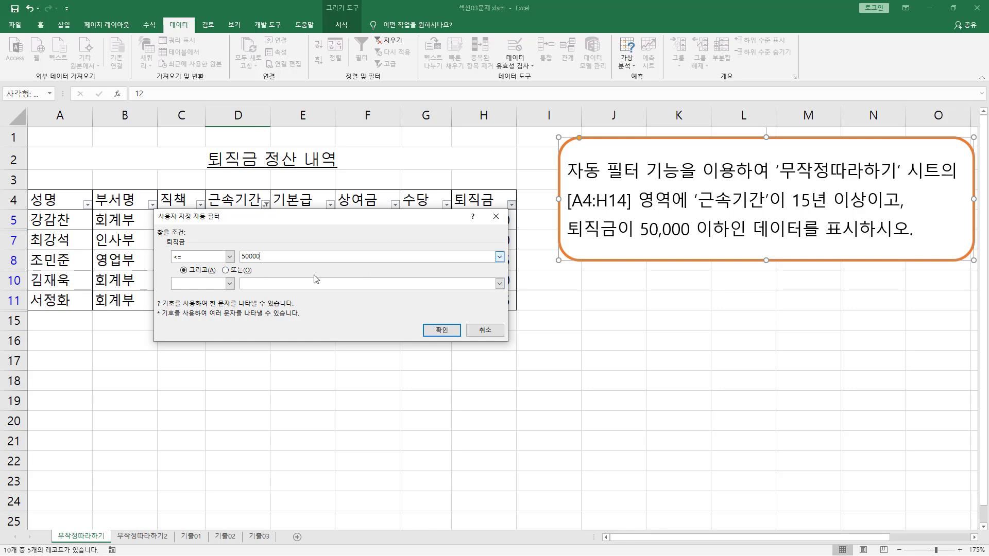
{"action": "left_click", "coordinate": [441, 330]}
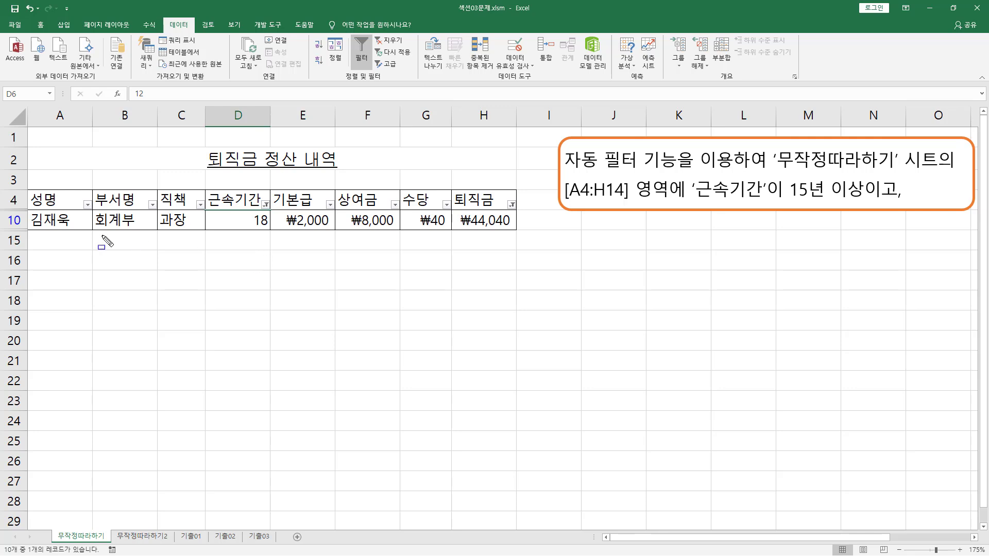
{"action": "mouse_move", "coordinate": [28, 211]}
{"action": "left_mouse_down"}
{"action": "mouse_move", "coordinate": [258, 233]}
{"action": "mouse_move", "coordinate": [508, 232]}
{"action": "left_mouse_up"}
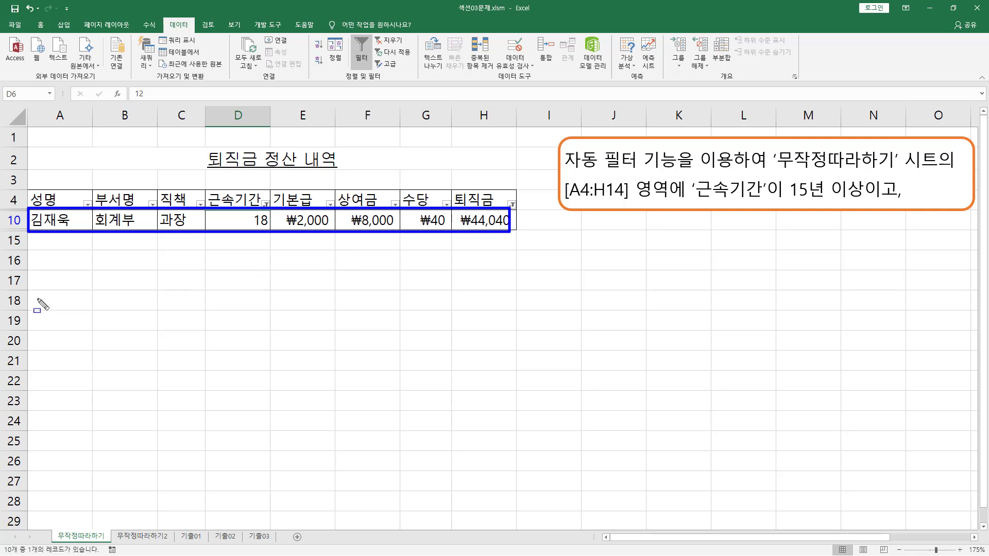
{"action": "key", "text": "Escape"}
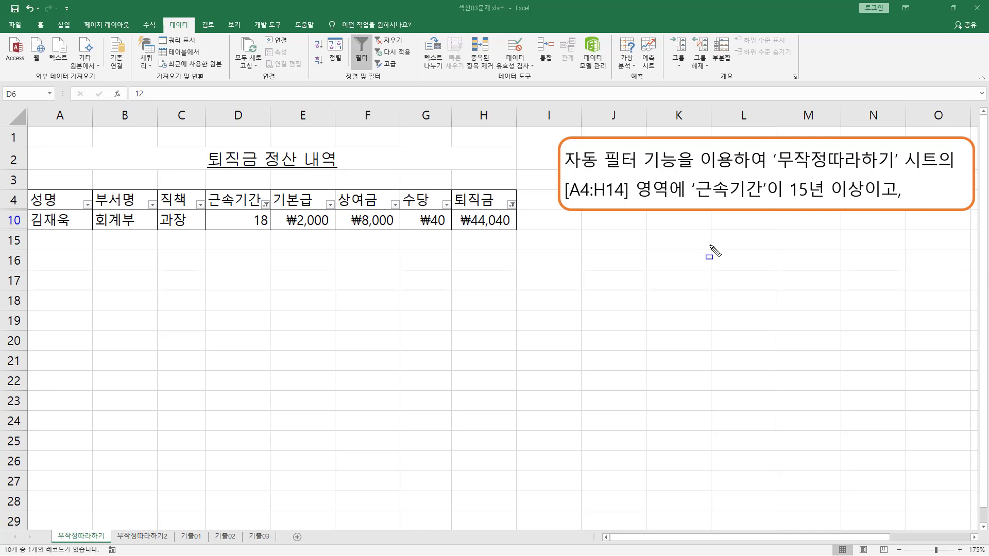
{"action": "mouse_move", "coordinate": [80, 197]}
{"action": "left_mouse_down"}
{"action": "mouse_move", "coordinate": [98, 211]}
{"action": "mouse_move", "coordinate": [274, 212]}
{"action": "left_mouse_up"}
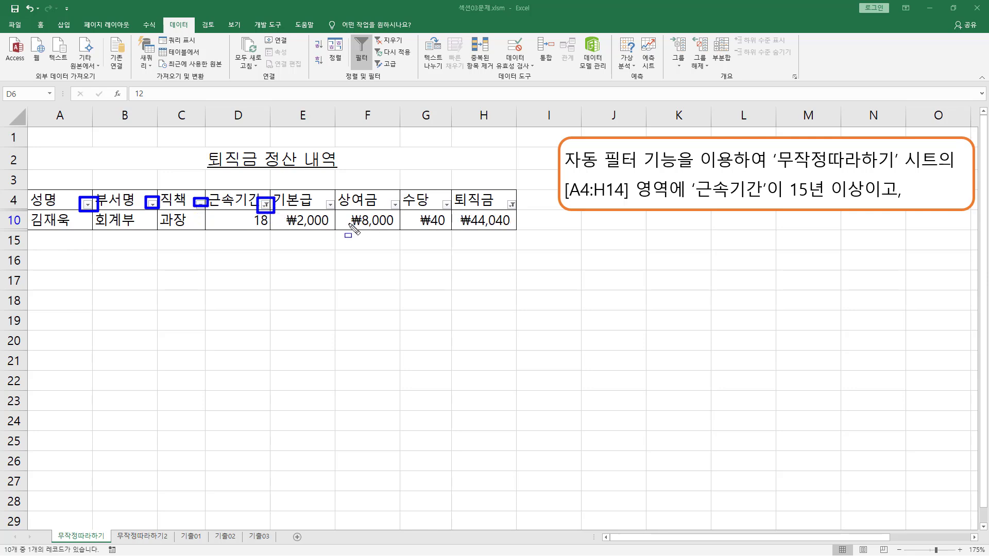
{"action": "key", "text": "Escape"}
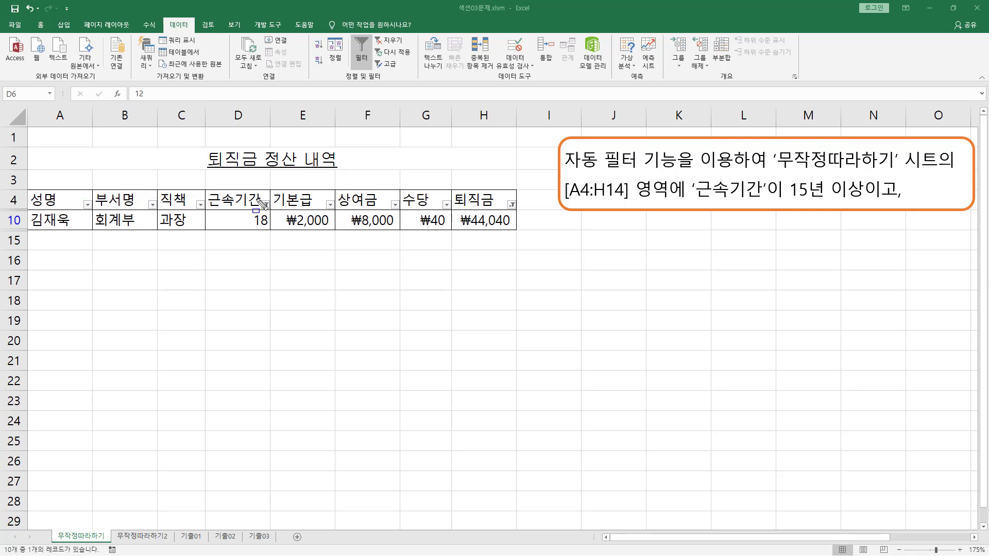
{"action": "left_click_drag", "start_coordinate": [257, 197], "coordinate": [275, 211]}
{"action": "mouse_move", "coordinate": [501, 194]}
{"action": "left_mouse_down"}
{"action": "mouse_move", "coordinate": [529, 223]}
{"action": "mouse_move", "coordinate": [520, 212]}
{"action": "left_mouse_up"}
{"action": "left_click_drag", "start_coordinate": [78, 210], "coordinate": [209, 210]}
{"action": "left_click_drag", "start_coordinate": [326, 210], "coordinate": [454, 210]}
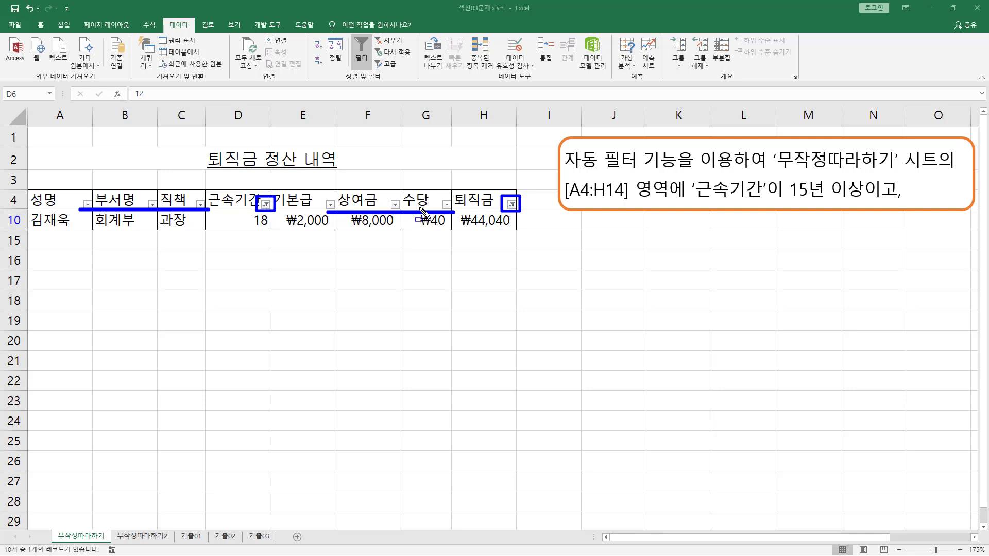
{"action": "left_click_drag", "start_coordinate": [3, 210], "coordinate": [24, 230]}
{"action": "mouse_move", "coordinate": [11, 208]}
{"action": "left_mouse_down"}
{"action": "mouse_move", "coordinate": [6, 192]}
{"action": "mouse_move", "coordinate": [30, 251]}
{"action": "left_mouse_up"}
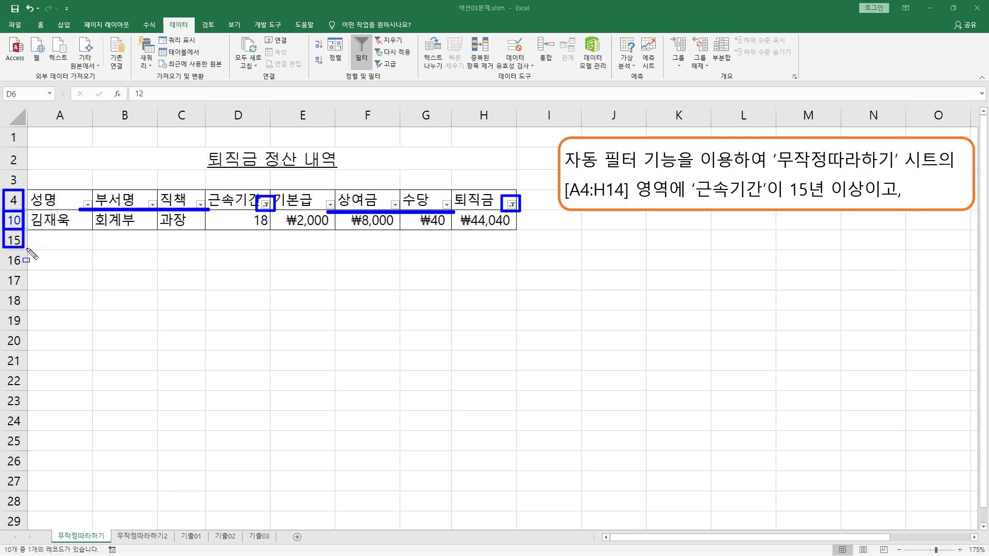
{"action": "key", "text": "Escape"}
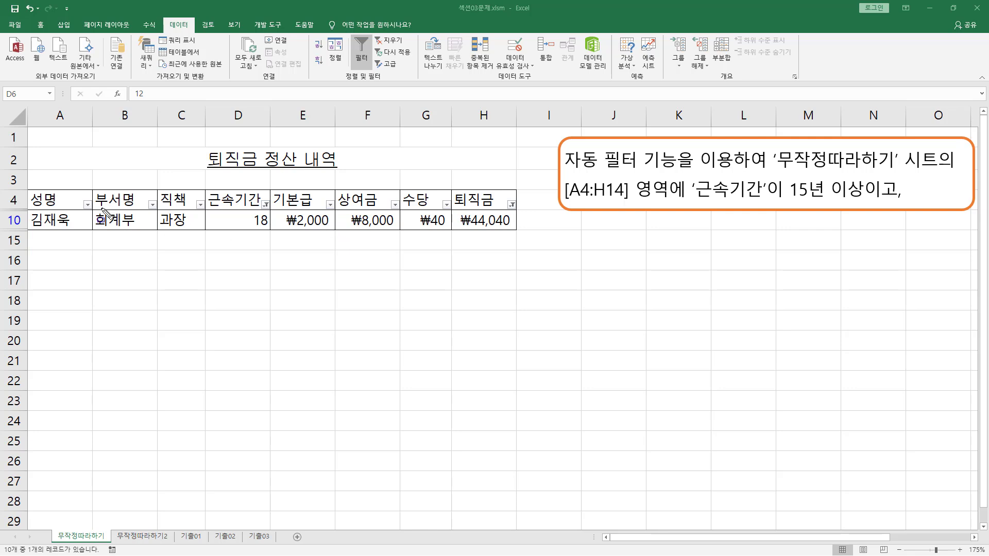
{"action": "left_click_drag", "start_coordinate": [81, 199], "coordinate": [100, 213]}
{"action": "key", "text": "Escape"}
{"action": "mouse_move", "coordinate": [30, 189]}
{"action": "left_mouse_down"}
{"action": "mouse_move", "coordinate": [492, 222]}
{"action": "mouse_move", "coordinate": [520, 233]}
{"action": "left_mouse_up"}
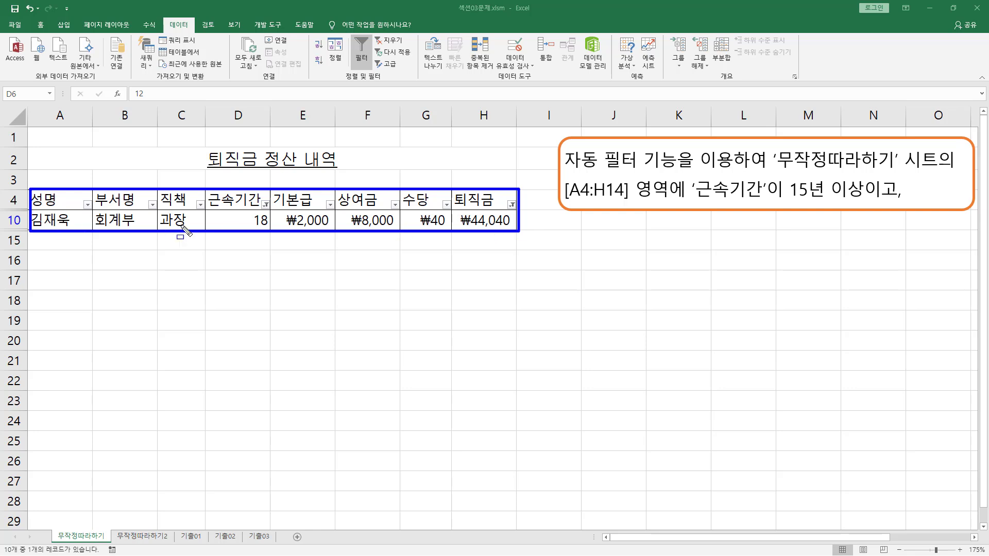
{"action": "left_click_drag", "start_coordinate": [258, 196], "coordinate": [272, 213]}
{"action": "left_click_drag", "start_coordinate": [503, 195], "coordinate": [519, 211]}
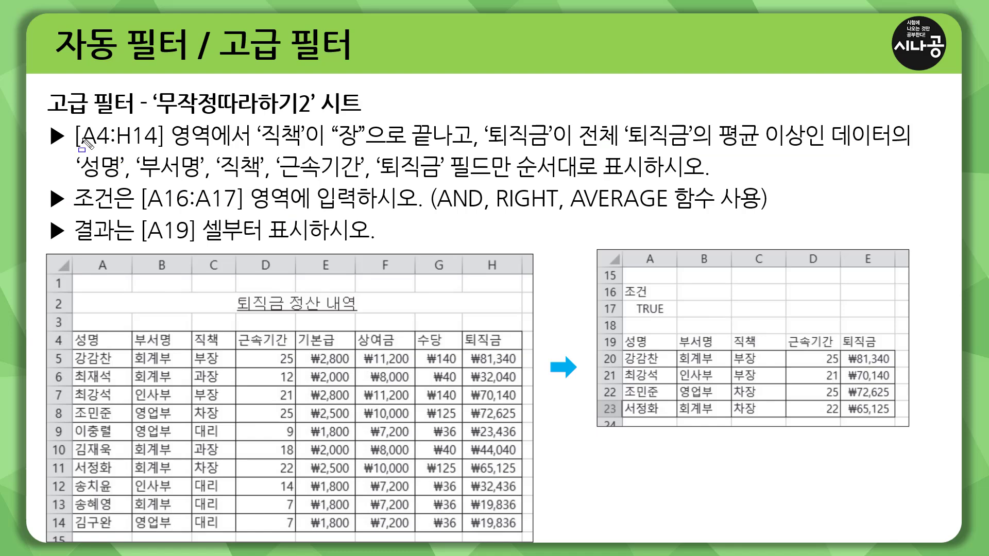
{"action": "mouse_move", "coordinate": [46, 117]}
{"action": "left_mouse_down"}
{"action": "mouse_move", "coordinate": [83, 116]}
{"action": "mouse_move", "coordinate": [137, 88]}
{"action": "mouse_move", "coordinate": [310, 117]}
{"action": "left_mouse_up"}
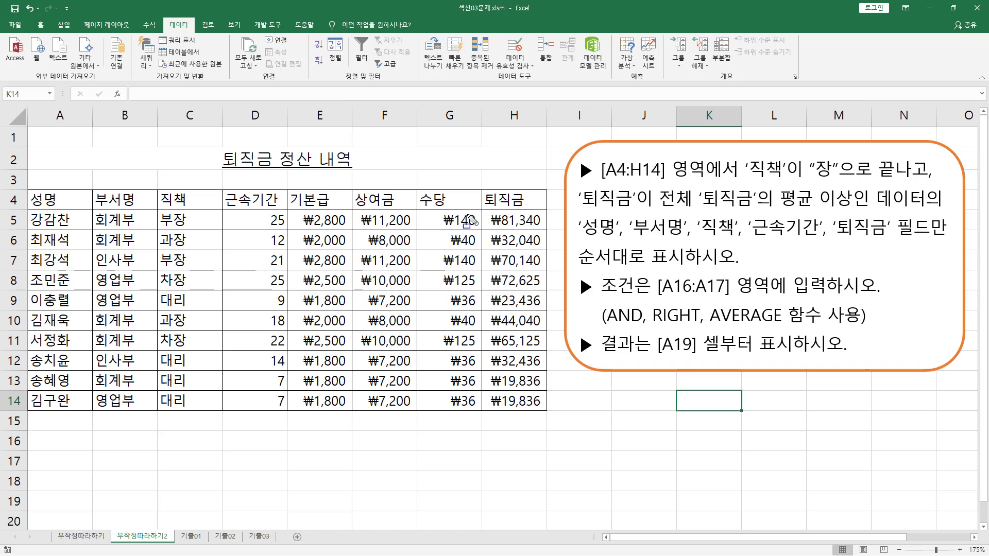
{"action": "mouse_move", "coordinate": [601, 181]}
{"action": "left_mouse_down"}
{"action": "mouse_move", "coordinate": [665, 193]}
{"action": "mouse_move", "coordinate": [668, 157]}
{"action": "left_mouse_up"}
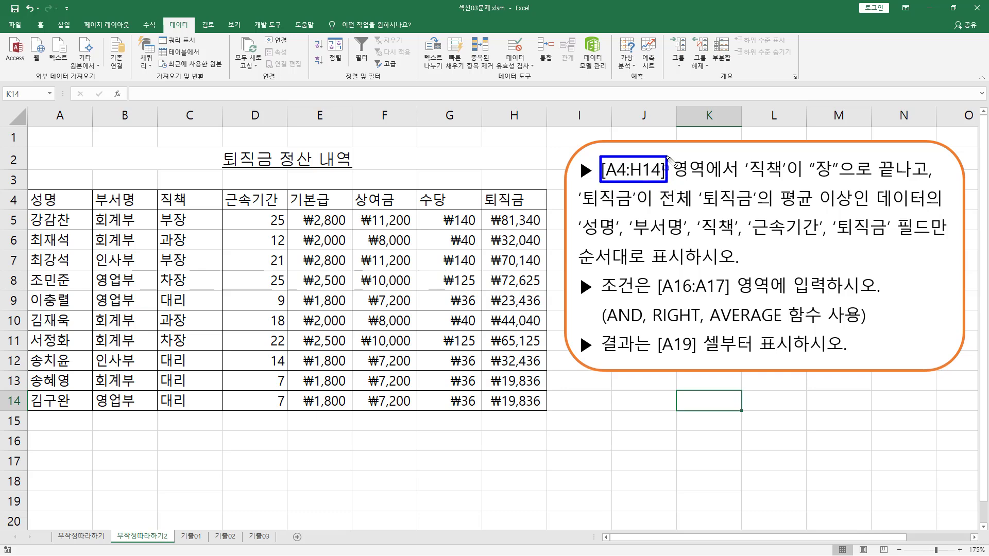
{"action": "mouse_move", "coordinate": [30, 193]}
{"action": "left_mouse_down"}
{"action": "mouse_move", "coordinate": [421, 400]}
{"action": "mouse_move", "coordinate": [539, 420]}
{"action": "mouse_move", "coordinate": [540, 409]}
{"action": "left_mouse_up"}
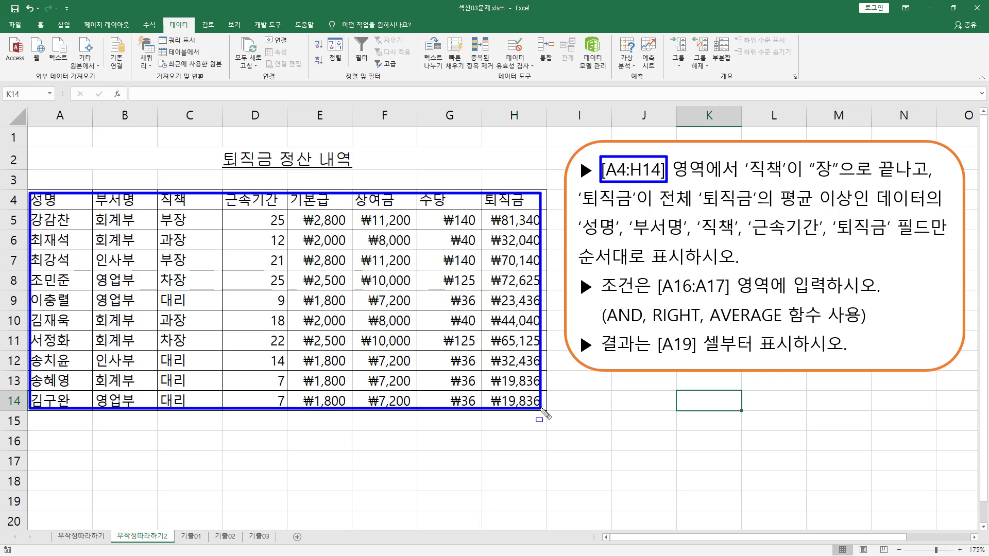
{"action": "left_click_drag", "start_coordinate": [743, 181], "coordinate": [940, 184]}
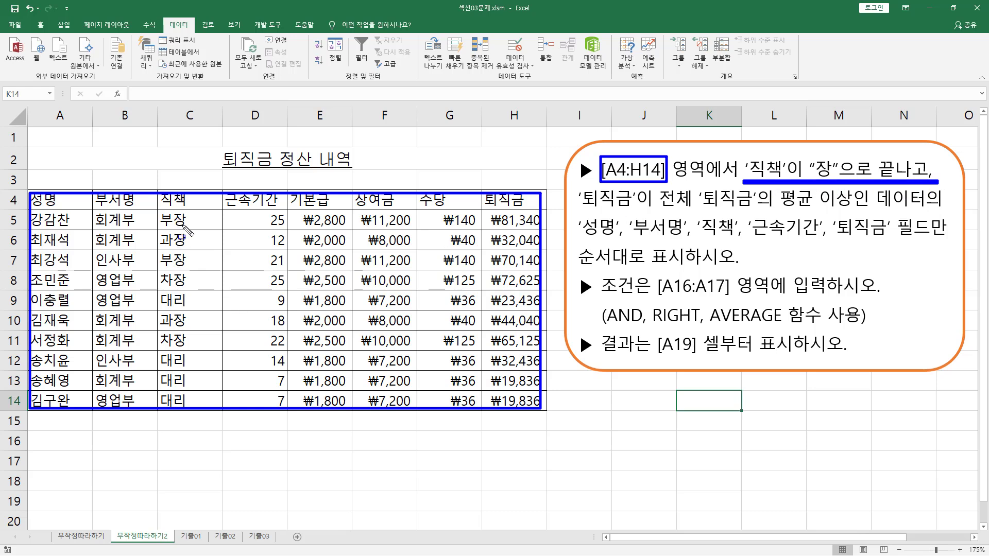
{"action": "mouse_move", "coordinate": [178, 220]}
{"action": "left_mouse_down"}
{"action": "mouse_move", "coordinate": [187, 244]}
{"action": "mouse_move", "coordinate": [176, 231]}
{"action": "mouse_move", "coordinate": [184, 328]}
{"action": "mouse_move", "coordinate": [174, 348]}
{"action": "mouse_move", "coordinate": [183, 345]}
{"action": "mouse_move", "coordinate": [178, 326]}
{"action": "left_mouse_up"}
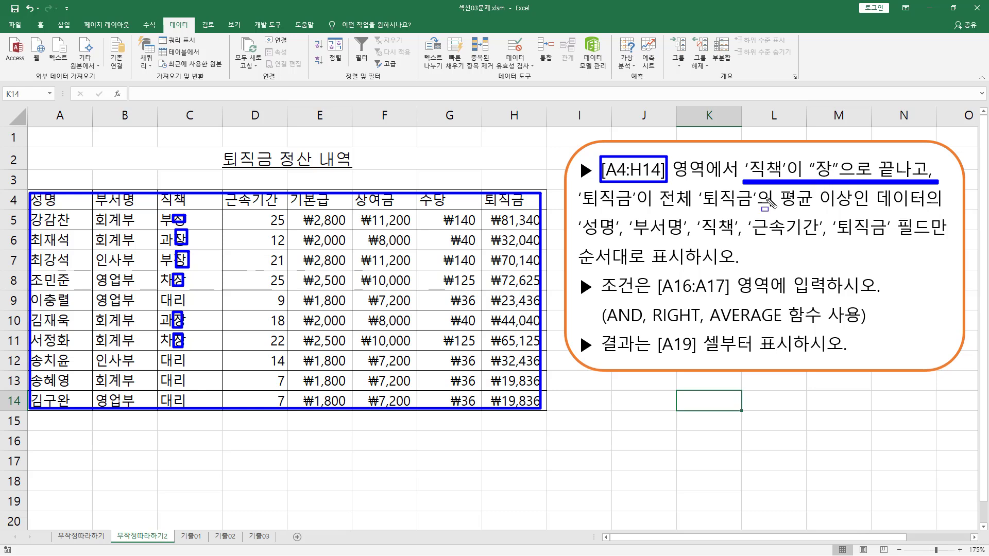
{"action": "left_click_drag", "start_coordinate": [580, 212], "coordinate": [878, 210]}
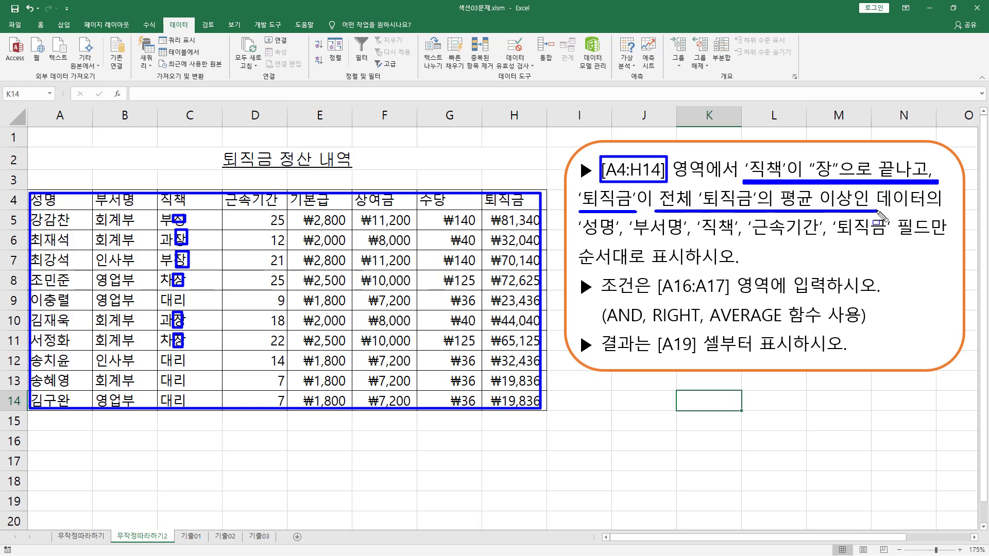
{"action": "left_click_drag", "start_coordinate": [488, 209], "coordinate": [539, 406]}
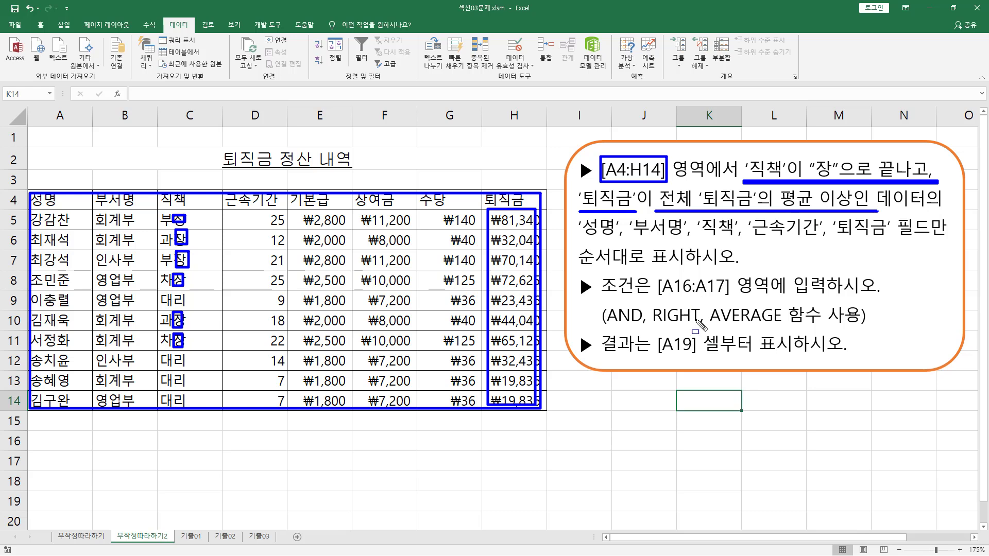
{"action": "left_click_drag", "start_coordinate": [711, 325], "coordinate": [783, 326]}
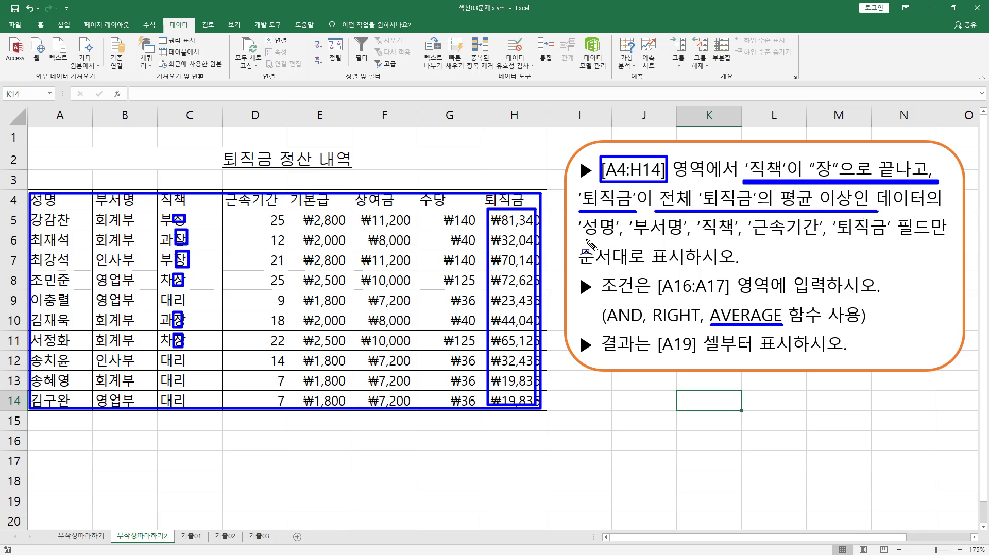
{"action": "left_click_drag", "start_coordinate": [587, 241], "coordinate": [736, 239]}
{"action": "left_click_drag", "start_coordinate": [761, 239], "coordinate": [886, 239]}
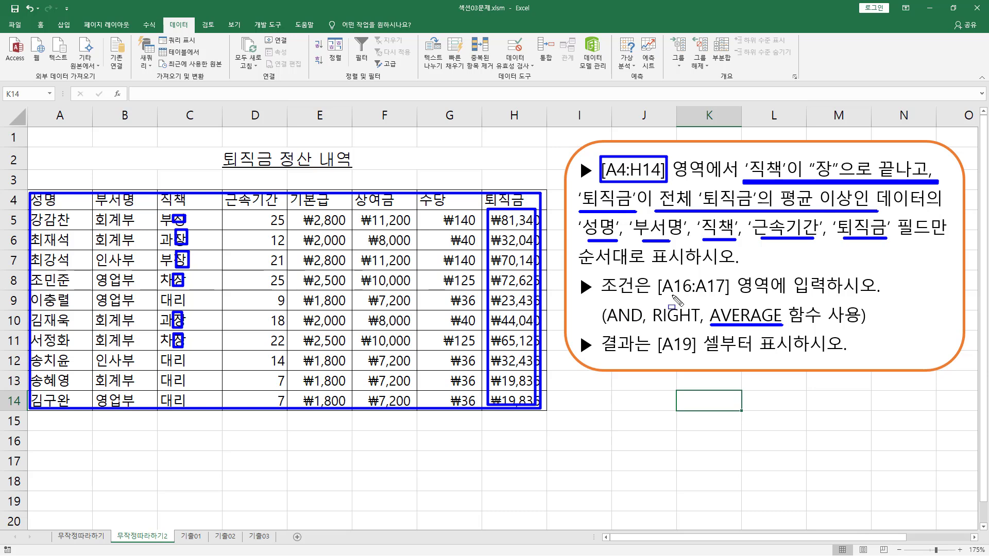
{"action": "left_click_drag", "start_coordinate": [657, 273], "coordinate": [731, 299]}
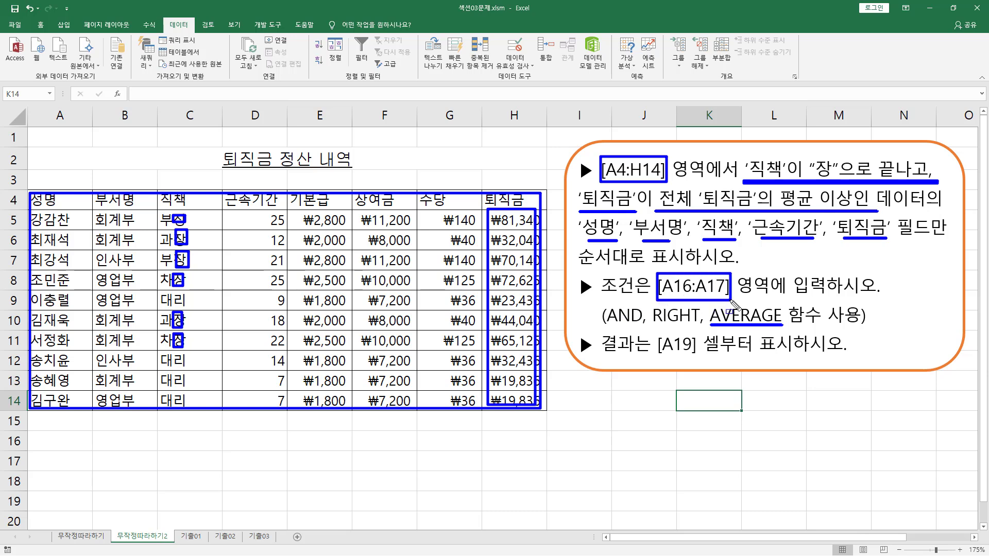
{"action": "left_click_drag", "start_coordinate": [35, 436], "coordinate": [85, 467]}
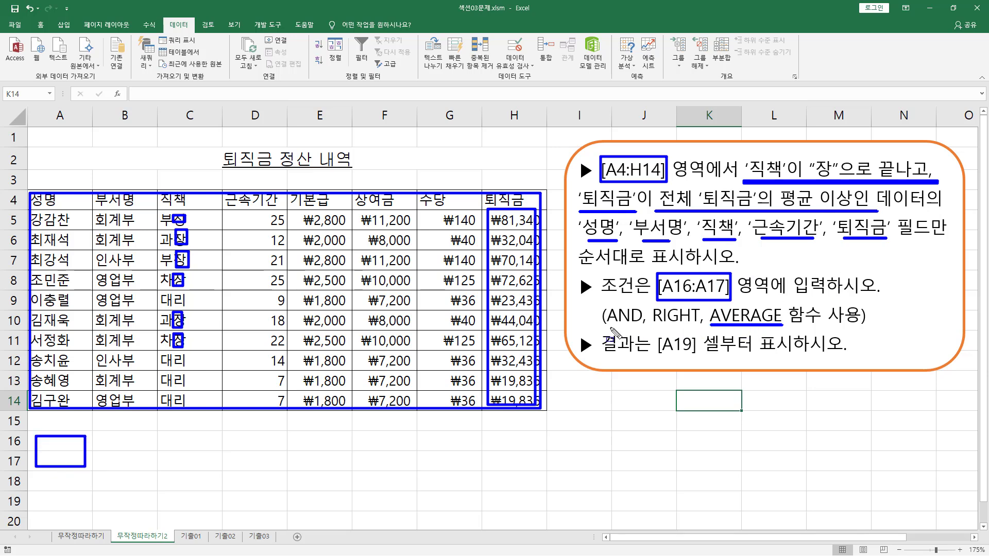
{"action": "left_click_drag", "start_coordinate": [607, 326], "coordinate": [687, 326]}
{"action": "left_click_drag", "start_coordinate": [179, 216], "coordinate": [183, 225]}
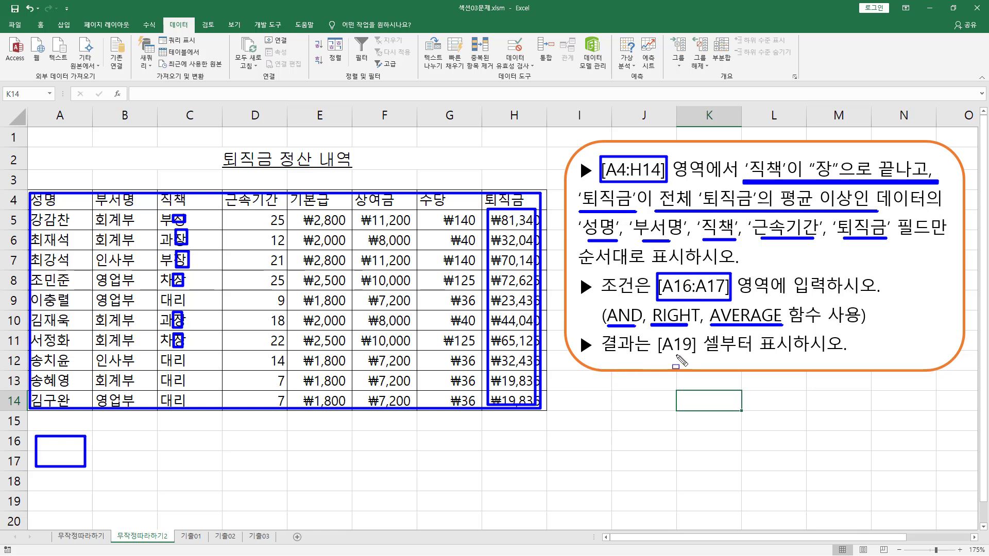
{"action": "left_click_drag", "start_coordinate": [652, 354], "coordinate": [697, 355]}
{"action": "mouse_move", "coordinate": [30, 496]}
{"action": "left_mouse_down"}
{"action": "mouse_move", "coordinate": [31, 508]}
{"action": "mouse_move", "coordinate": [81, 507]}
{"action": "mouse_move", "coordinate": [81, 496]}
{"action": "left_mouse_up"}
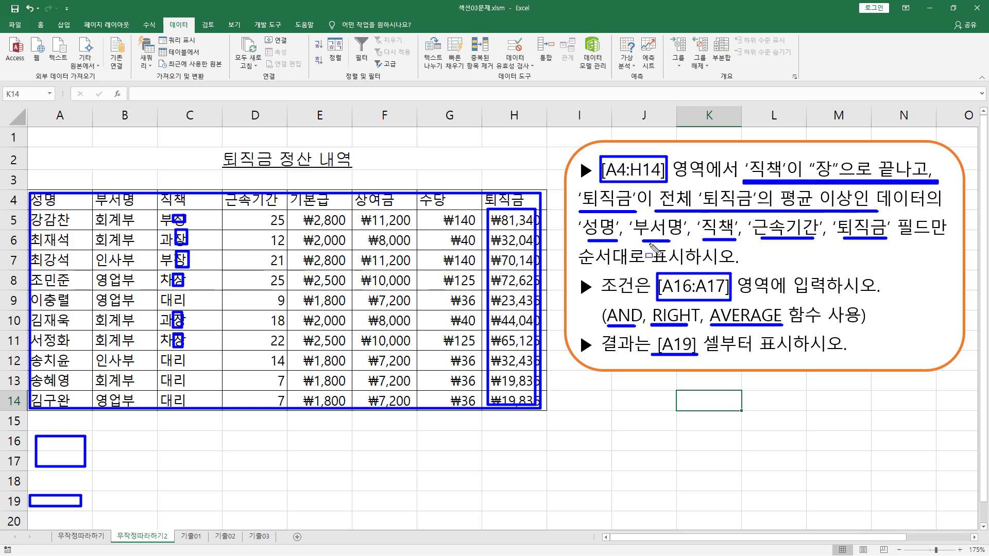
{"action": "mouse_move", "coordinate": [577, 223]}
{"action": "left_mouse_down"}
{"action": "mouse_move", "coordinate": [726, 242]}
{"action": "mouse_move", "coordinate": [898, 242]}
{"action": "left_mouse_up"}
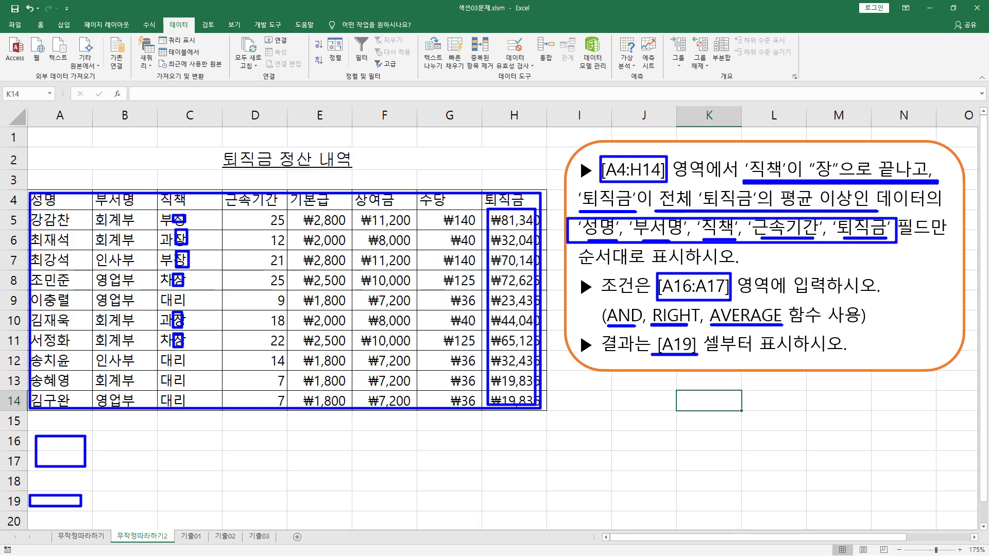
{"action": "key", "text": "Escape"}
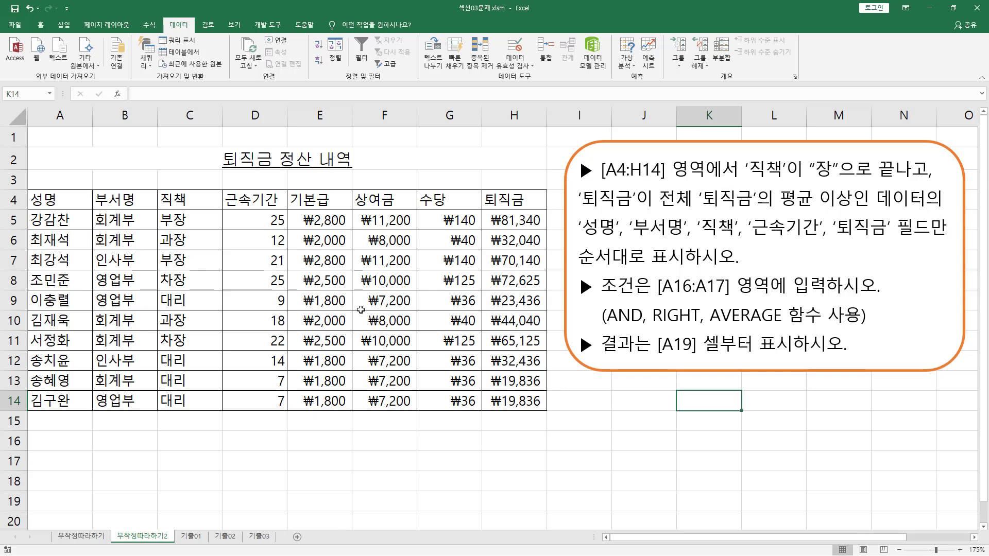
Enter the criteria heading 조건 in cell A16.
{"action": "left_click", "coordinate": [57, 444]}
{"action": "mouse_move", "coordinate": [60, 451]}
{"action": "left_mouse_down"}
{"action": "mouse_move", "coordinate": [54, 468]}
{"action": "mouse_move", "coordinate": [60, 444]}
{"action": "left_mouse_up"}
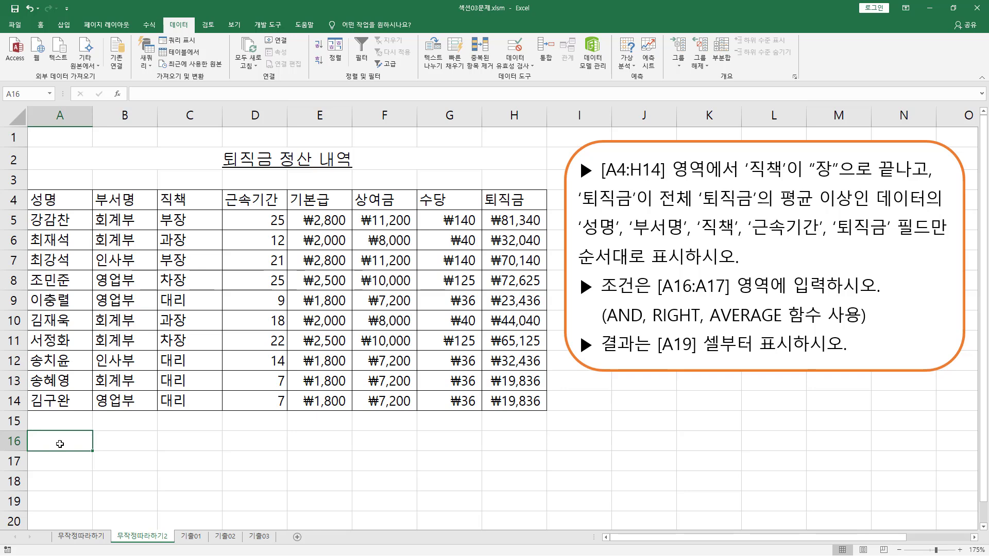
{"action": "type", "text": "wh"}
{"action": "key", "text": "BackSpace"}
{"action": "key", "text": "BackSpace"}
{"action": "type", "text": "조건"}
{"action": "key", "text": "Return"}
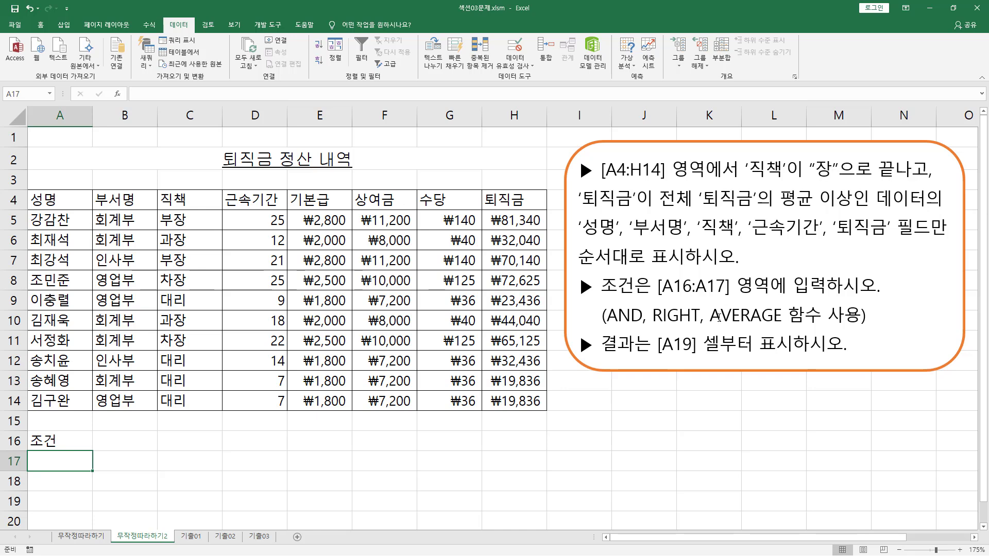
Enter the formula =RIGHT(C5,1) in cell A17 to extract the last character of the first 직책 value.
{"action": "type", "text": "="}
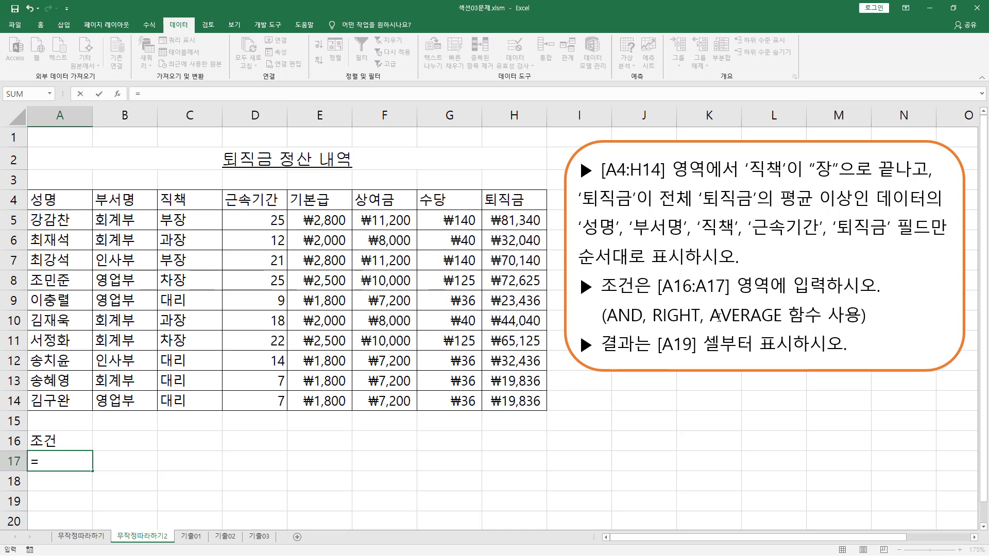
{"action": "type", "text": "right("}
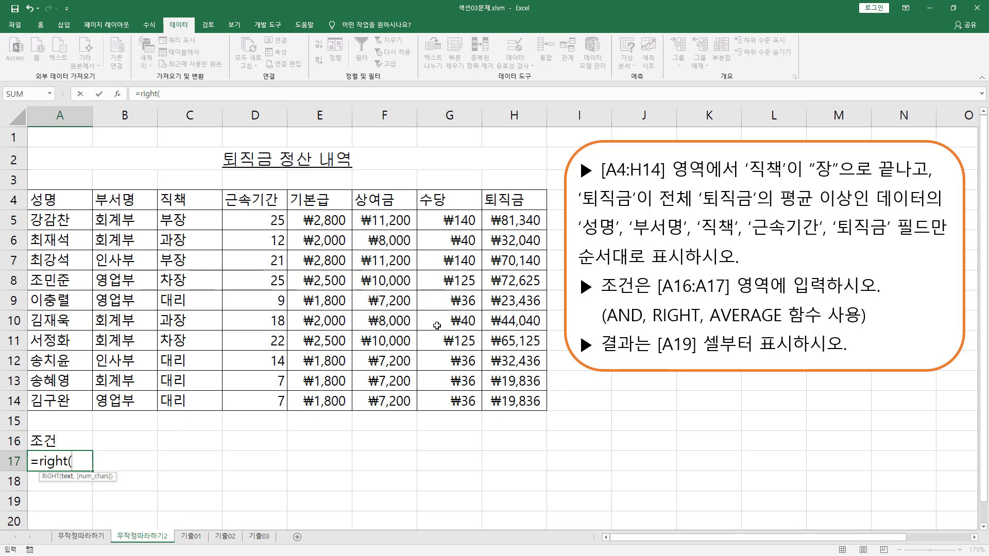
{"action": "left_click", "coordinate": [171, 216]}
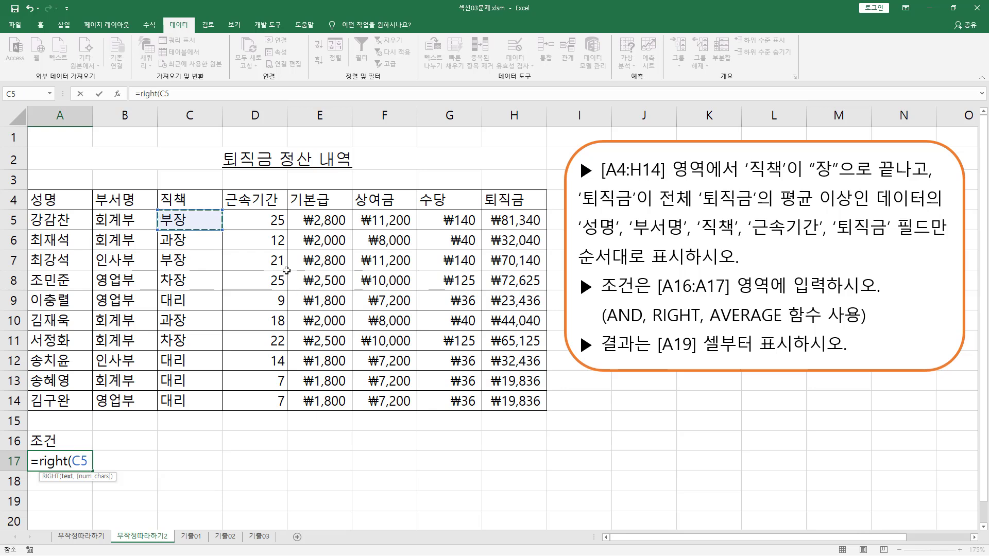
{"action": "type", "text": ","}
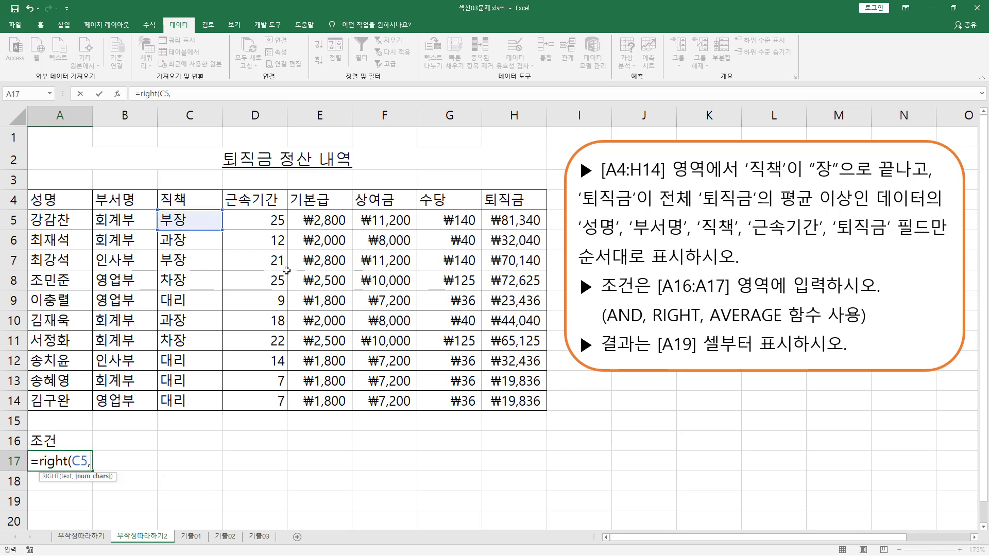
{"action": "type", "text": "1)"}
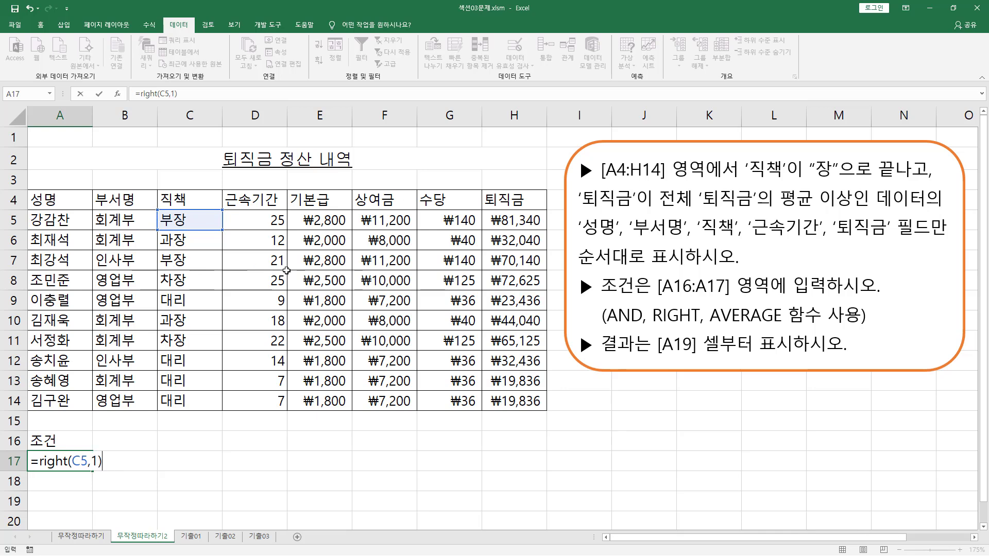
{"action": "key", "text": "Return"}
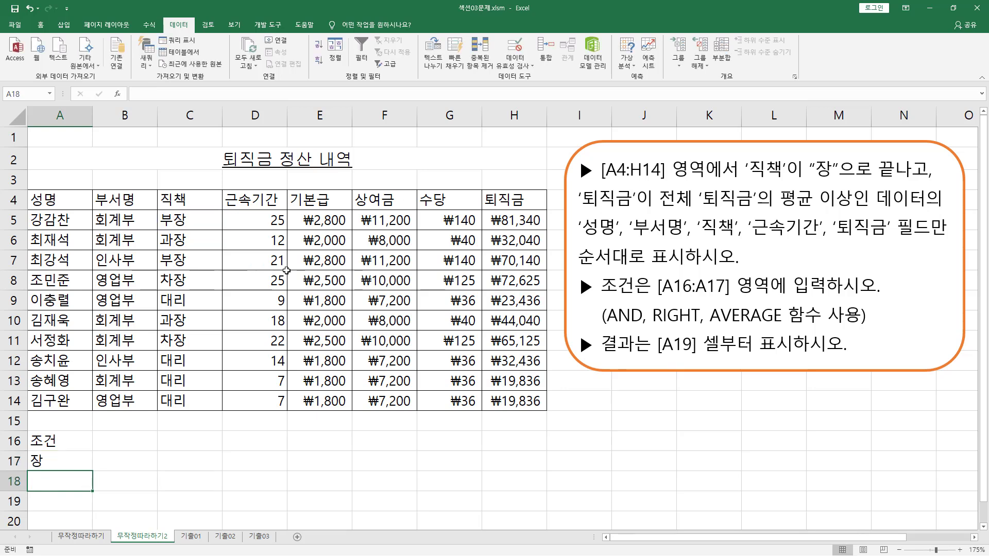
Extend the formula in A17 to compare the extracted character with "장", giving =RIGHT(C5,1)="장".
{"action": "key", "text": "Up"}
{"action": "mouse_move", "coordinate": [157, 209]}
{"action": "left_mouse_down"}
{"action": "mouse_move", "coordinate": [196, 230]}
{"action": "mouse_move", "coordinate": [178, 229]}
{"action": "mouse_move", "coordinate": [191, 211]}
{"action": "left_mouse_up"}
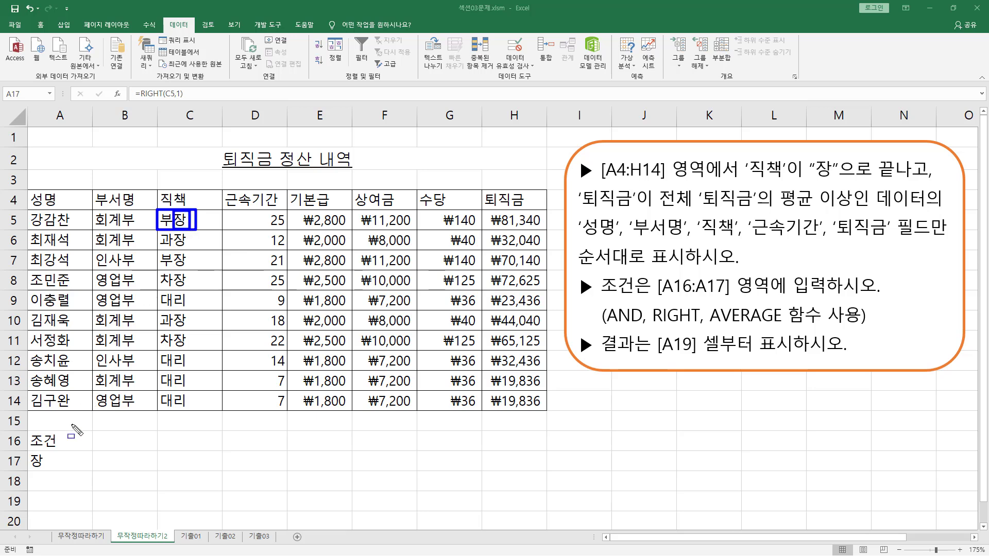
{"action": "key", "text": "Escape"}
{"action": "double_click", "coordinate": [71, 461]}
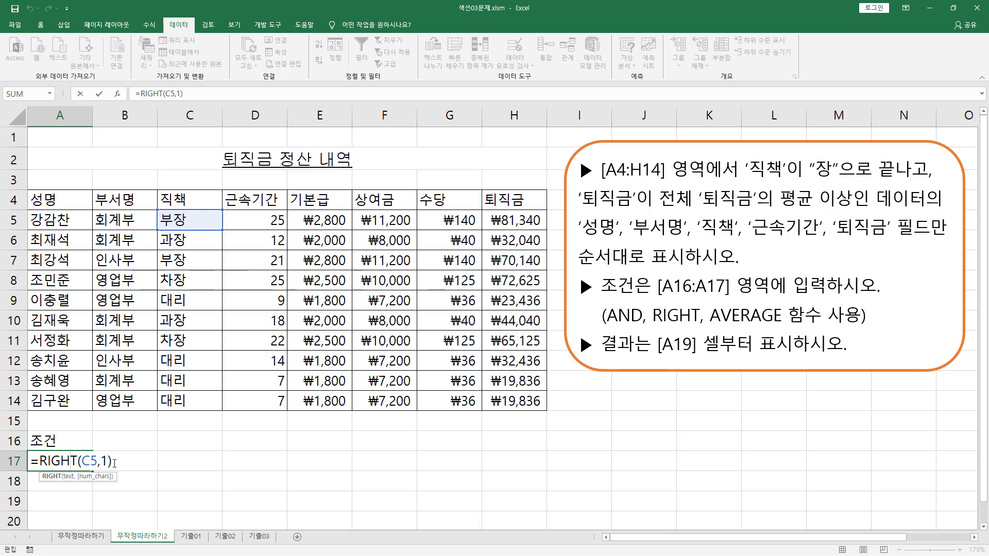
{"action": "left_click", "coordinate": [112, 462]}
{"action": "type", "text": "="}
{"action": "type", "text": "\"장"}
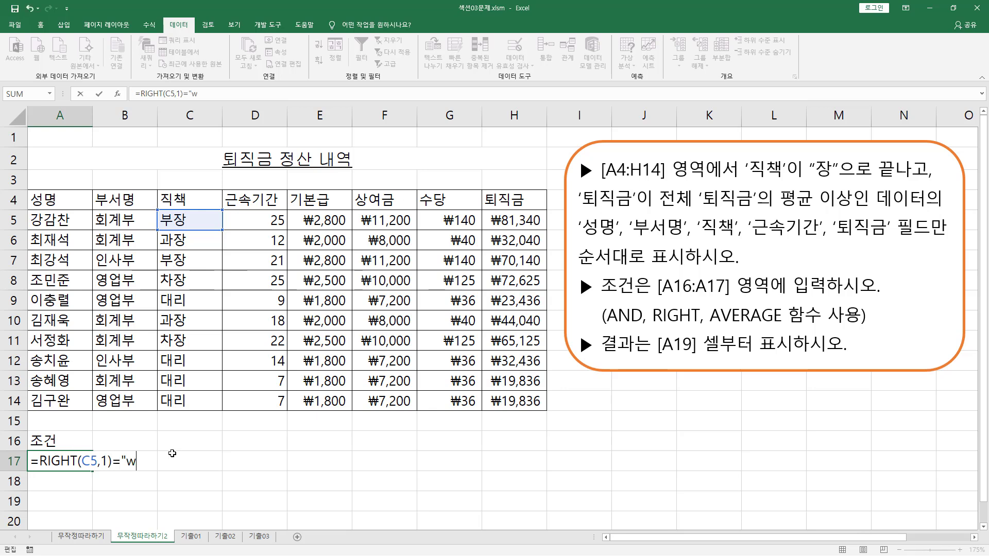
{"action": "type", "text": "\""}
{"action": "left_click_drag", "start_coordinate": [745, 183], "coordinate": [915, 182]}
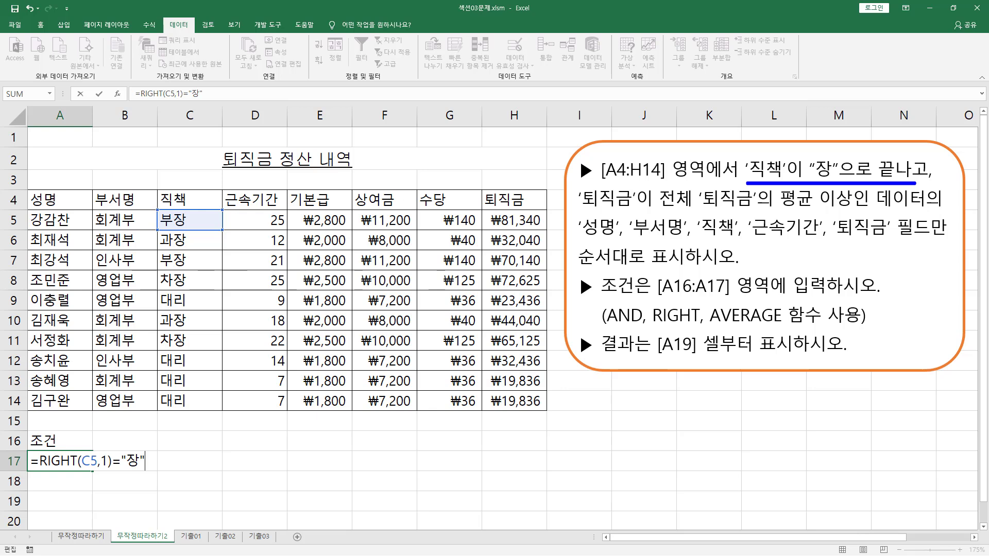
{"action": "left_click_drag", "start_coordinate": [160, 212], "coordinate": [190, 230]}
{"action": "mouse_move", "coordinate": [37, 447]}
{"action": "left_mouse_down"}
{"action": "mouse_move", "coordinate": [78, 474]}
{"action": "mouse_move", "coordinate": [143, 470]}
{"action": "left_mouse_up"}
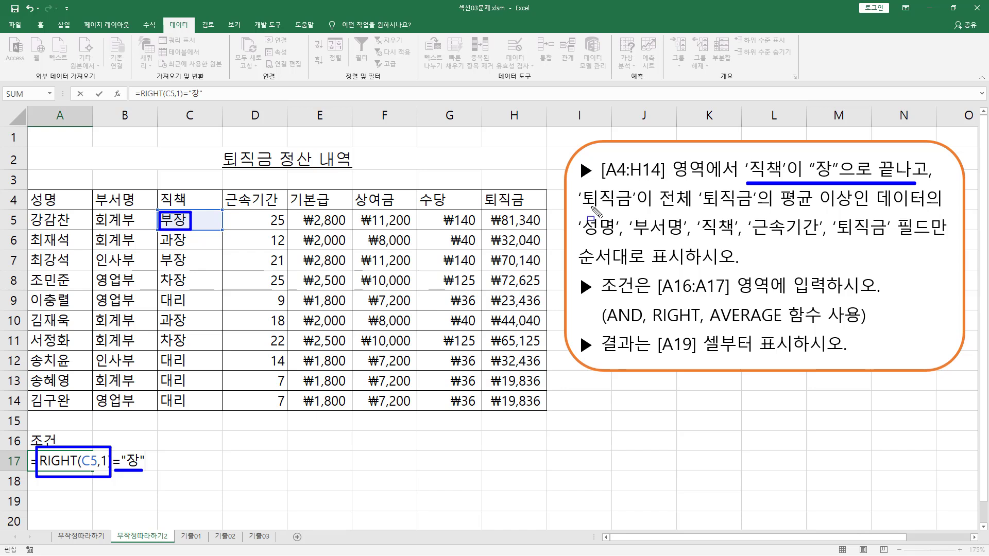
{"action": "left_click_drag", "start_coordinate": [582, 210], "coordinate": [637, 210]}
{"action": "left_click_drag", "start_coordinate": [701, 209], "coordinate": [891, 208]}
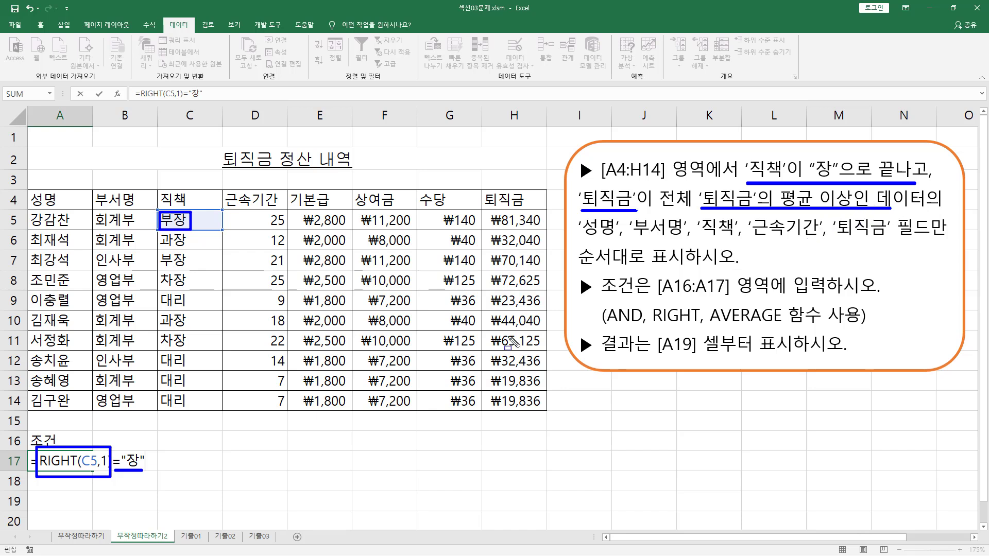
{"action": "left_click_drag", "start_coordinate": [489, 212], "coordinate": [548, 417]}
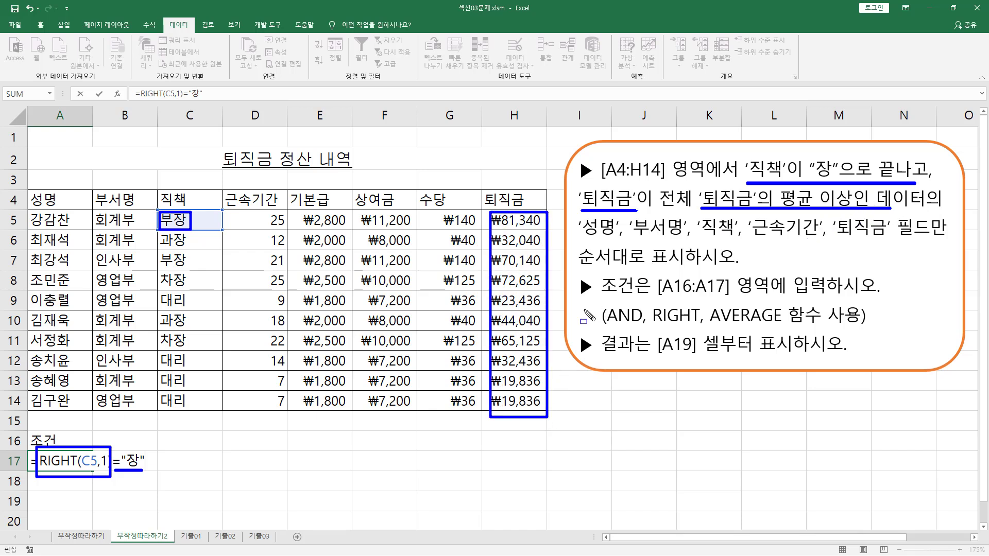
{"action": "left_click_drag", "start_coordinate": [710, 325], "coordinate": [781, 325]}
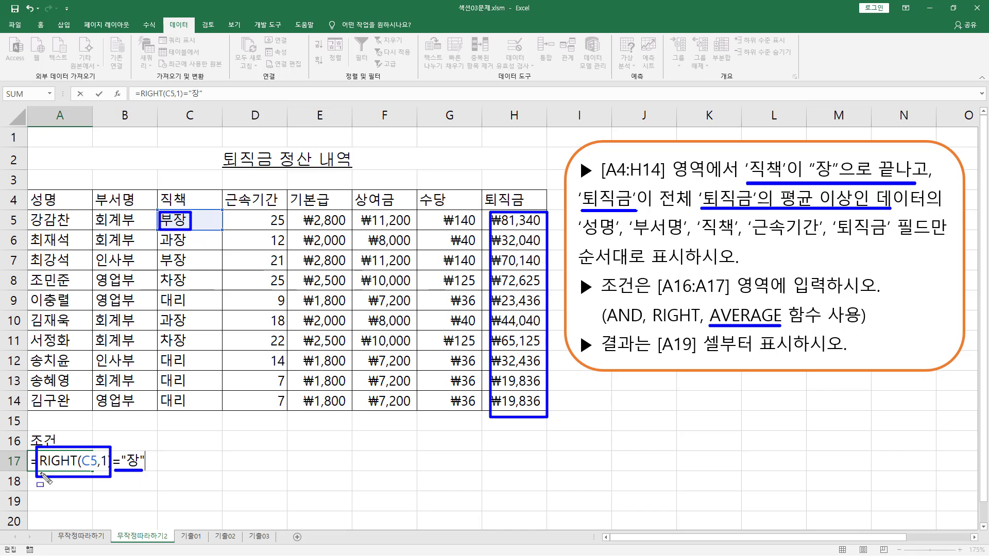
{"action": "left_click_drag", "start_coordinate": [114, 470], "coordinate": [144, 470]}
{"action": "key", "text": "Escape"}
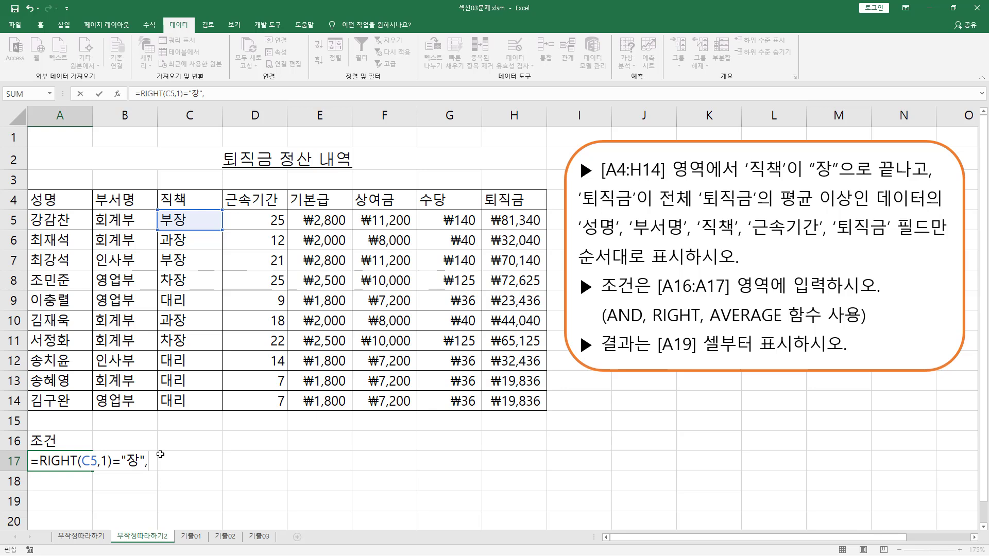
Append a comma and AVERAGE(H5:H14) to the A17 formula to average the whole 퇴직금 column.
{"action": "type", "text": "avera"}
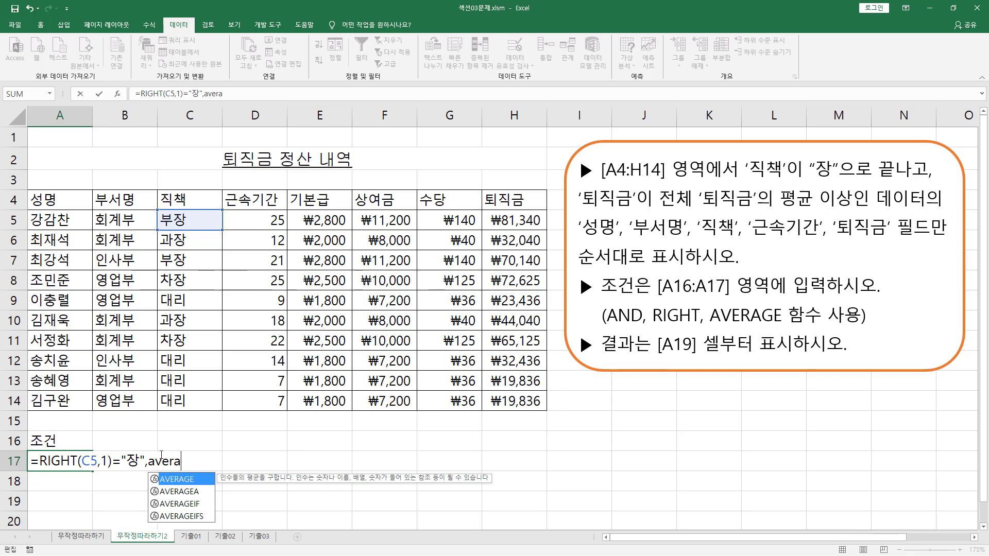
{"action": "key", "text": "Tab"}
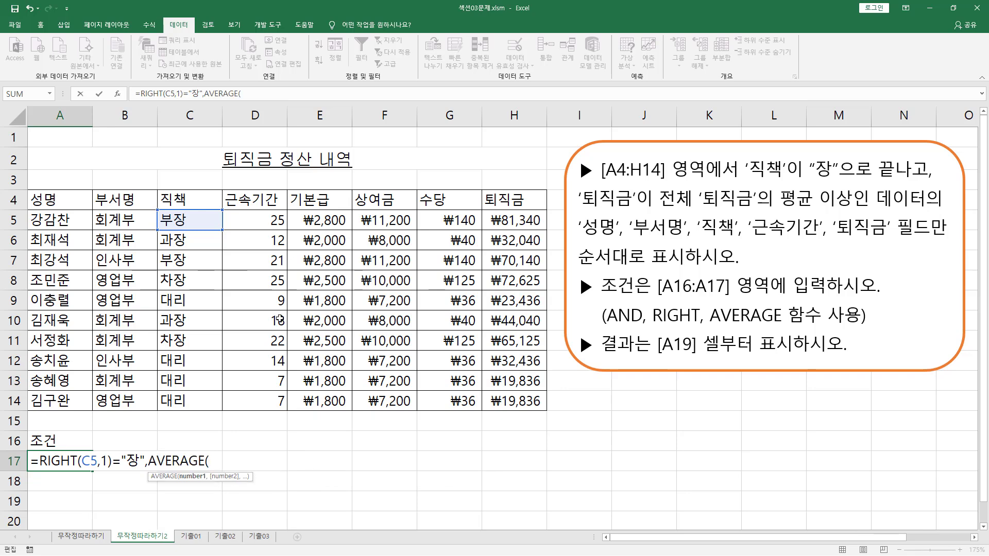
{"action": "left_click_drag", "start_coordinate": [493, 220], "coordinate": [509, 401]}
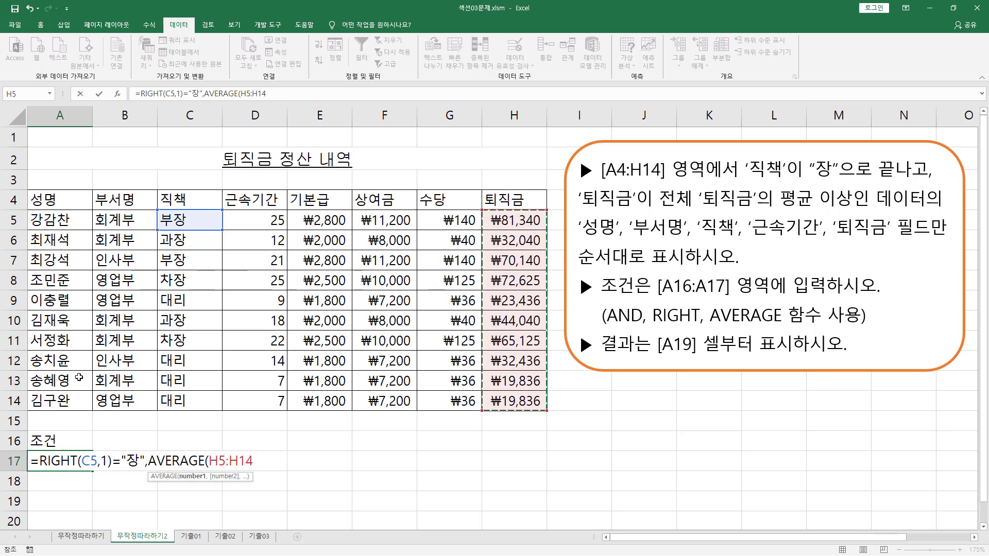
{"action": "type", "text": ")"}
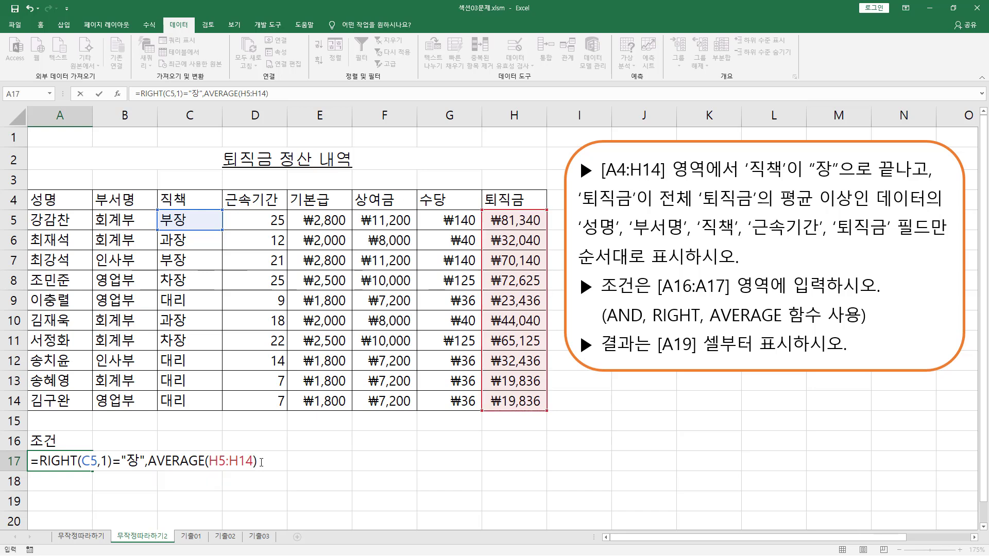
Insert H5>= before AVERAGE in the A17 formula so the 퇴직금 condition reads H5>=AVERAGE(H5:H14).
{"action": "left_click_drag", "start_coordinate": [255, 462], "coordinate": [147, 462]}
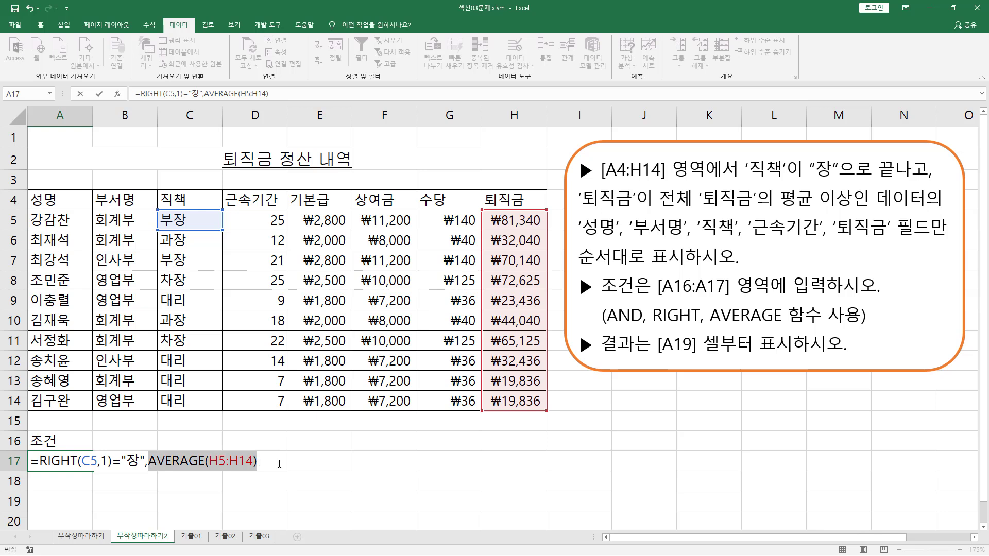
{"action": "key", "text": "Left"}
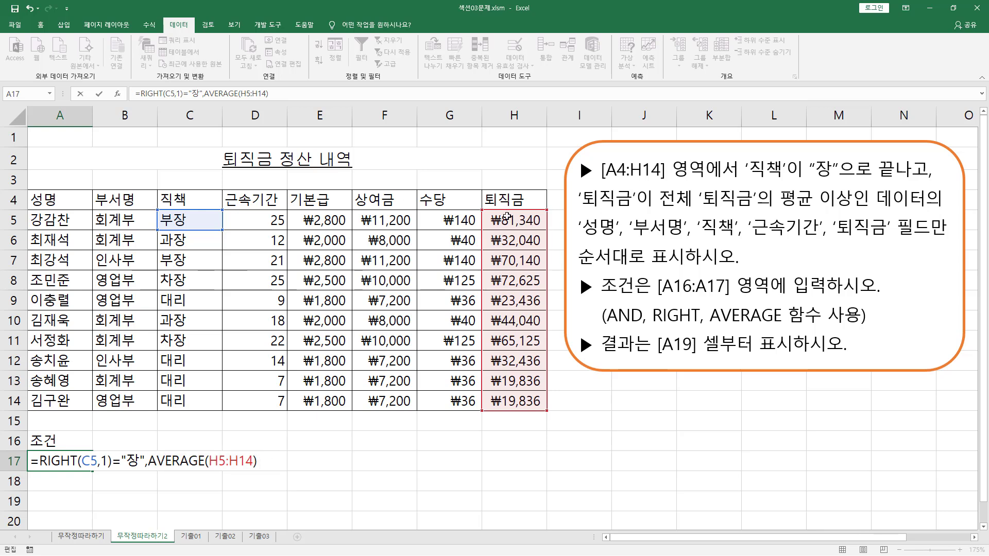
{"action": "left_click", "coordinate": [507, 217]}
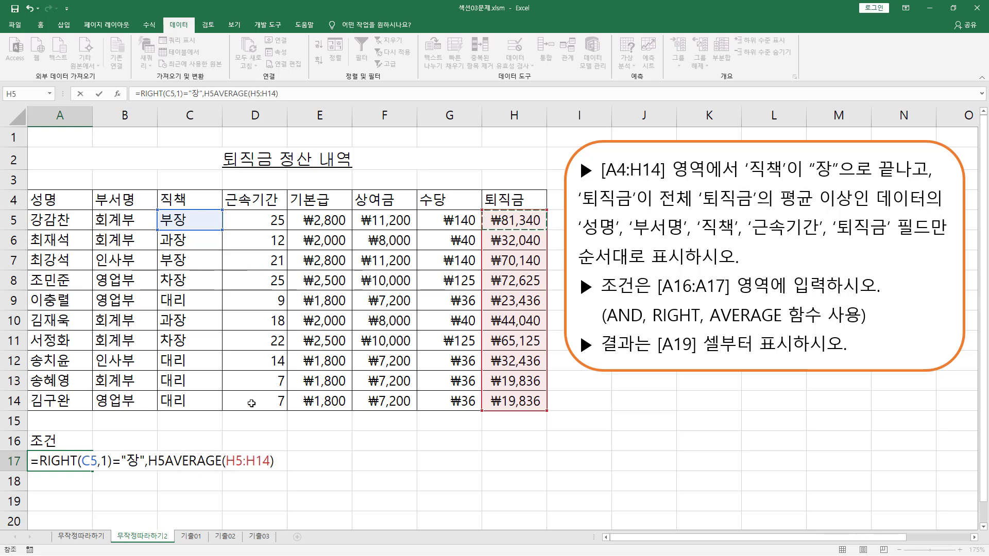
{"action": "left_click_drag", "start_coordinate": [170, 463], "coordinate": [274, 462]}
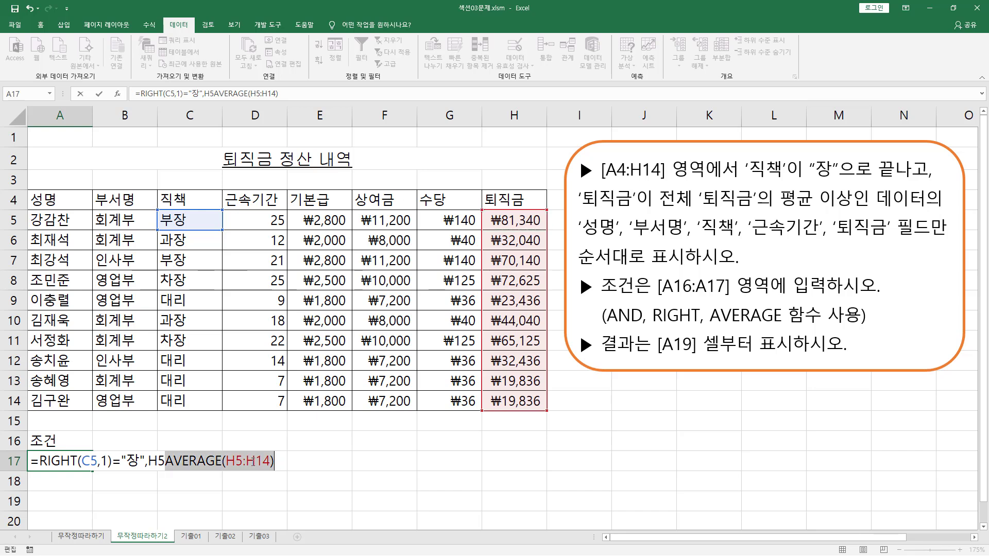
{"action": "left_click", "coordinate": [167, 460]}
{"action": "type", "text": ">="}
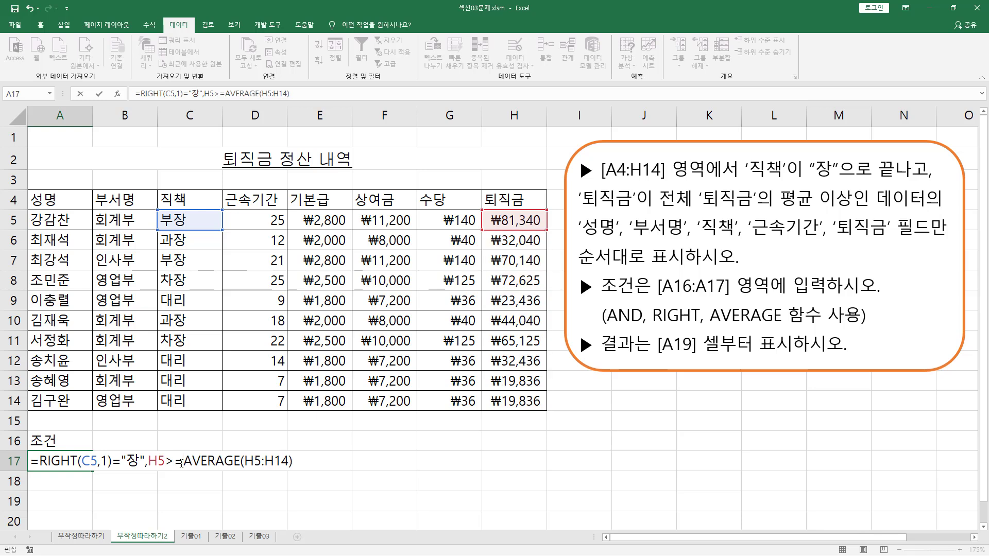
{"action": "left_click_drag", "start_coordinate": [149, 461], "coordinate": [333, 461]}
{"action": "mouse_move", "coordinate": [165, 461]}
{"action": "left_mouse_down"}
{"action": "mouse_move", "coordinate": [195, 482]}
{"action": "mouse_move", "coordinate": [178, 474]}
{"action": "left_mouse_up"}
{"action": "left_click_drag", "start_coordinate": [39, 468], "coordinate": [288, 469]}
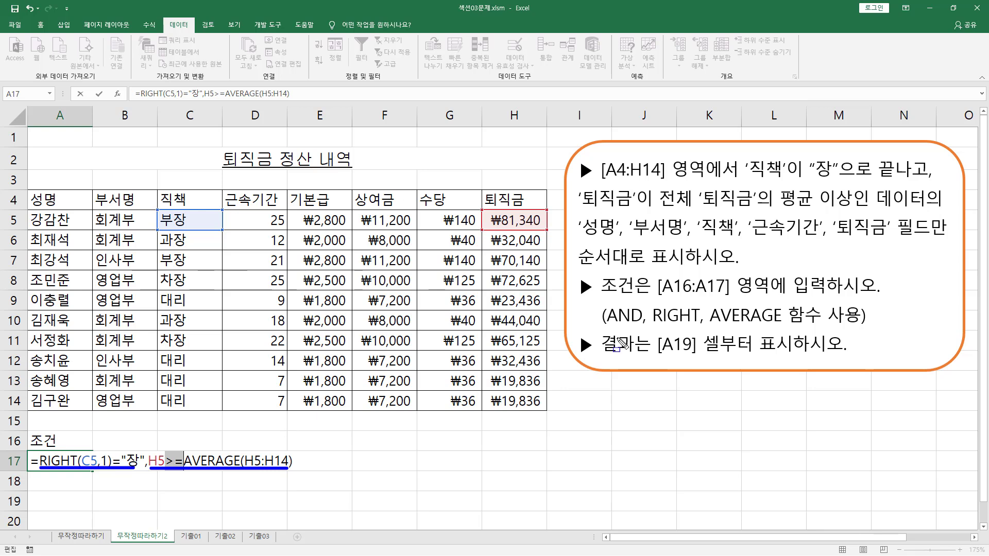
{"action": "left_click_drag", "start_coordinate": [611, 328], "coordinate": [643, 328]}
{"action": "key", "text": "Escape"}
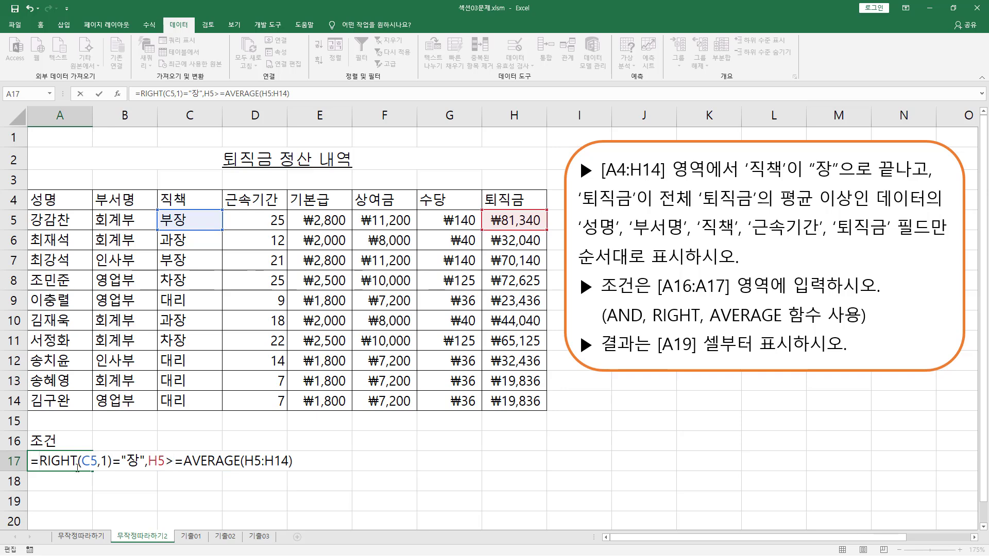
Wrap both conditions in A17 in an AND function: =and(RIGHT(C5,1)="장",H5>=AVERAGE(H5:H14)).
{"action": "type", "text": "and("}
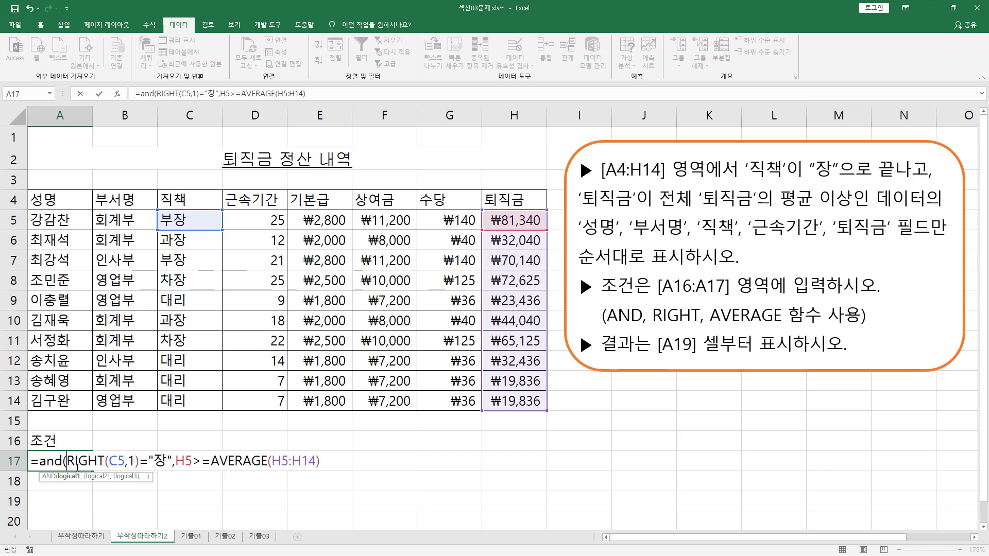
{"action": "key", "text": "End"}
{"action": "type", "text": ")"}
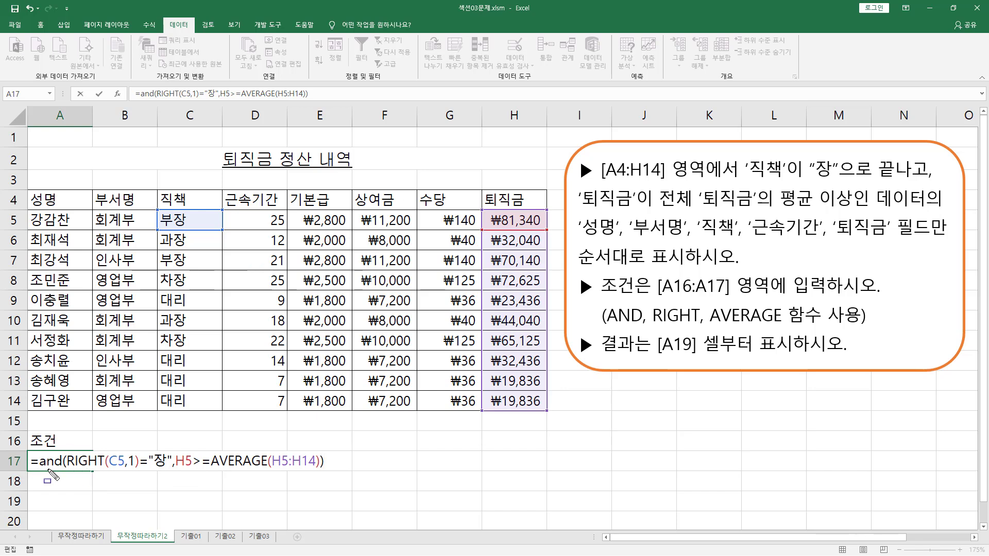
{"action": "left_click_drag", "start_coordinate": [64, 451], "coordinate": [64, 484]}
{"action": "left_click_drag", "start_coordinate": [323, 452], "coordinate": [324, 484]}
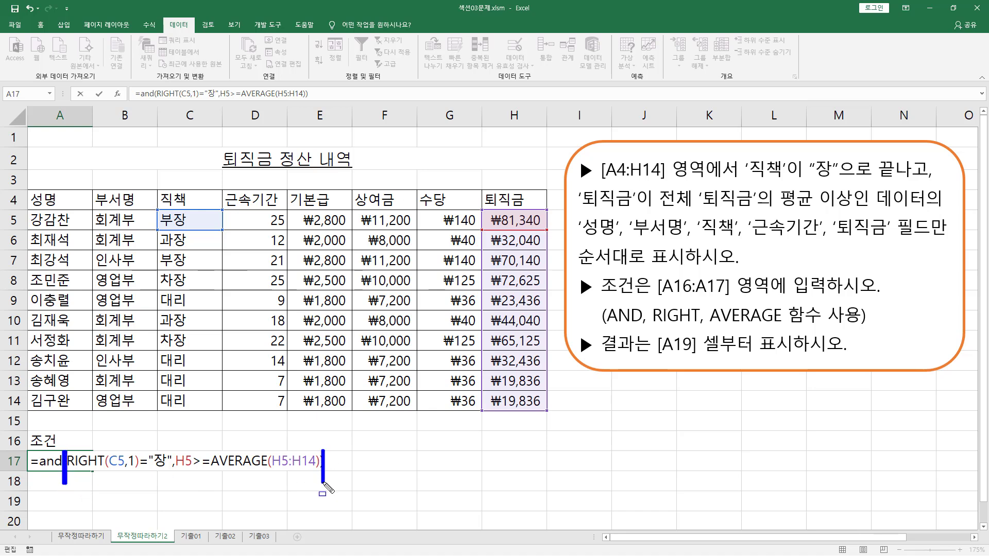
{"action": "left_click_drag", "start_coordinate": [72, 469], "coordinate": [317, 469]}
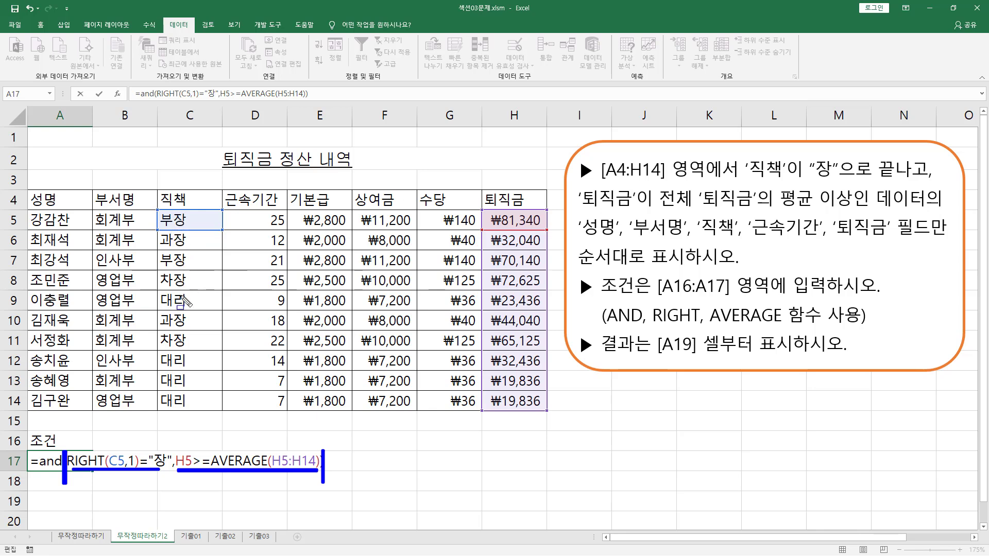
{"action": "left_click_drag", "start_coordinate": [108, 448], "coordinate": [127, 476]}
{"action": "mouse_move", "coordinate": [161, 212]}
{"action": "left_mouse_down"}
{"action": "mouse_move", "coordinate": [201, 241]}
{"action": "mouse_move", "coordinate": [188, 245]}
{"action": "mouse_move", "coordinate": [197, 230]}
{"action": "left_mouse_up"}
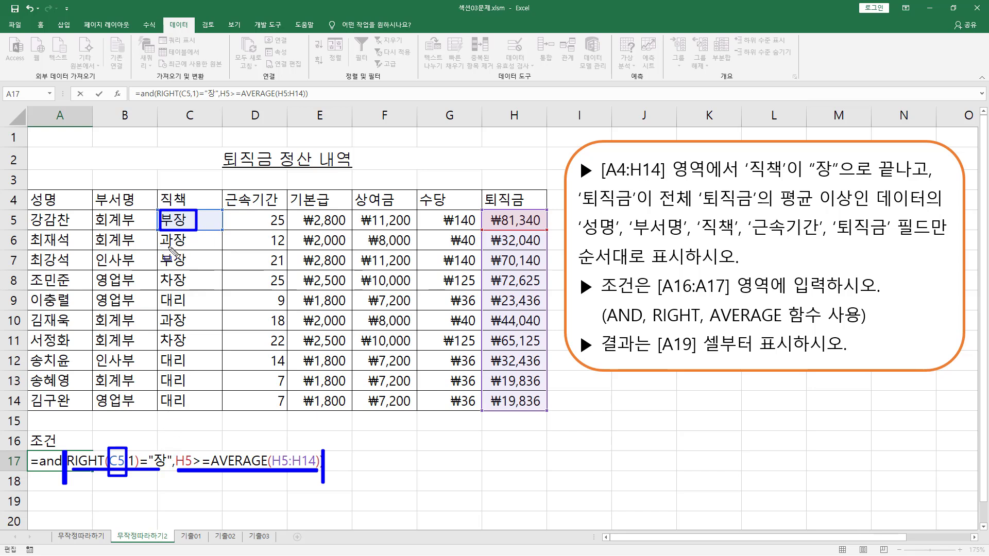
{"action": "mouse_move", "coordinate": [160, 248]}
{"action": "left_mouse_down"}
{"action": "mouse_move", "coordinate": [184, 248]}
{"action": "mouse_move", "coordinate": [187, 289]}
{"action": "left_mouse_up"}
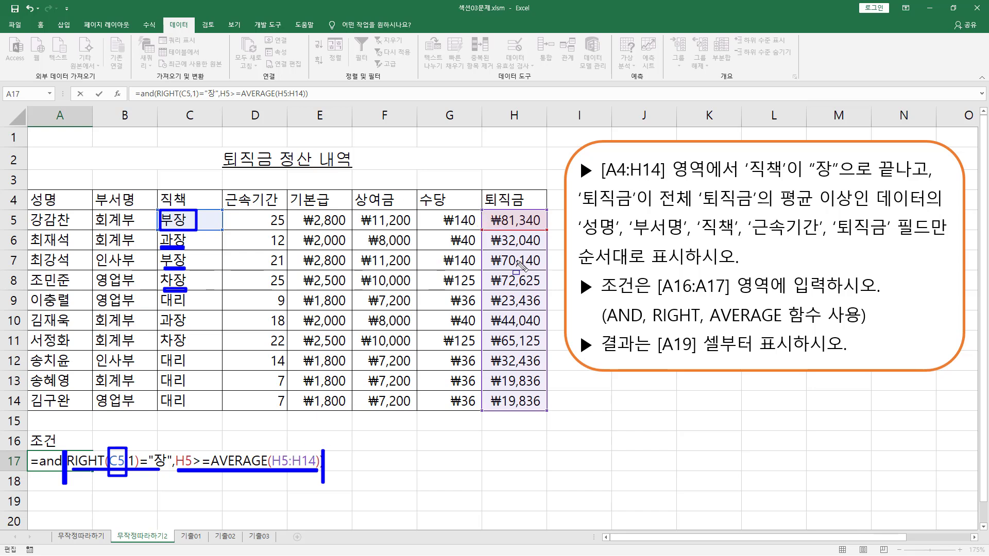
{"action": "left_click_drag", "start_coordinate": [174, 446], "coordinate": [193, 474]}
{"action": "left_click_drag", "start_coordinate": [493, 211], "coordinate": [538, 225]}
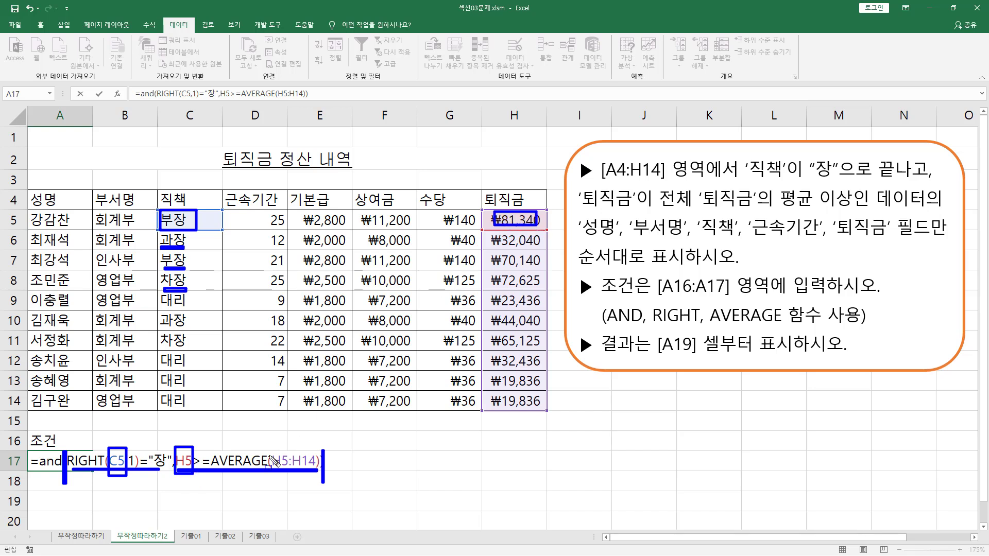
{"action": "mouse_move", "coordinate": [212, 449]}
{"action": "left_mouse_down"}
{"action": "mouse_move", "coordinate": [234, 484]}
{"action": "mouse_move", "coordinate": [318, 483]}
{"action": "left_mouse_up"}
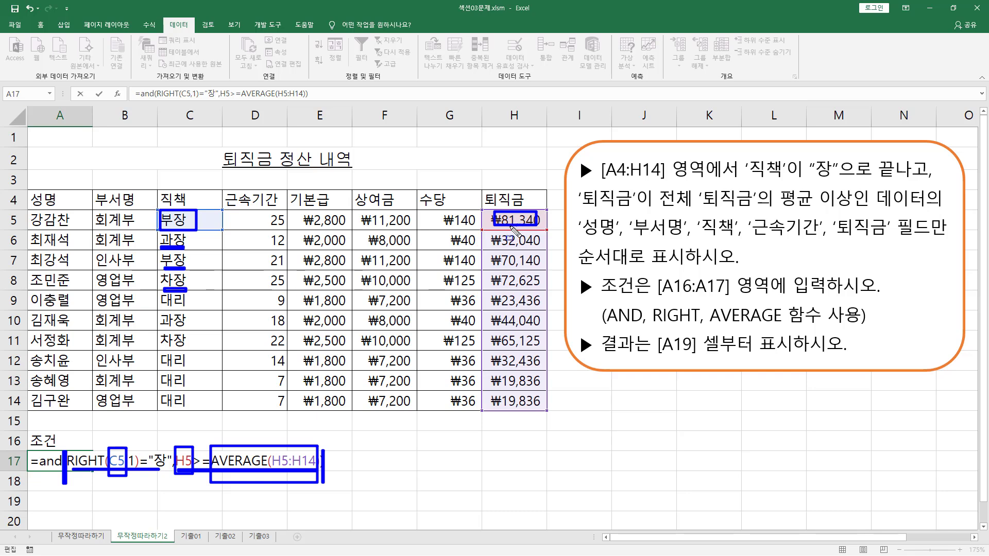
{"action": "mouse_move", "coordinate": [495, 248]}
{"action": "left_mouse_down"}
{"action": "mouse_move", "coordinate": [533, 248]}
{"action": "mouse_move", "coordinate": [539, 267]}
{"action": "left_mouse_up"}
{"action": "mouse_move", "coordinate": [488, 286]}
{"action": "left_mouse_down"}
{"action": "mouse_move", "coordinate": [524, 286]}
{"action": "mouse_move", "coordinate": [537, 307]}
{"action": "left_mouse_up"}
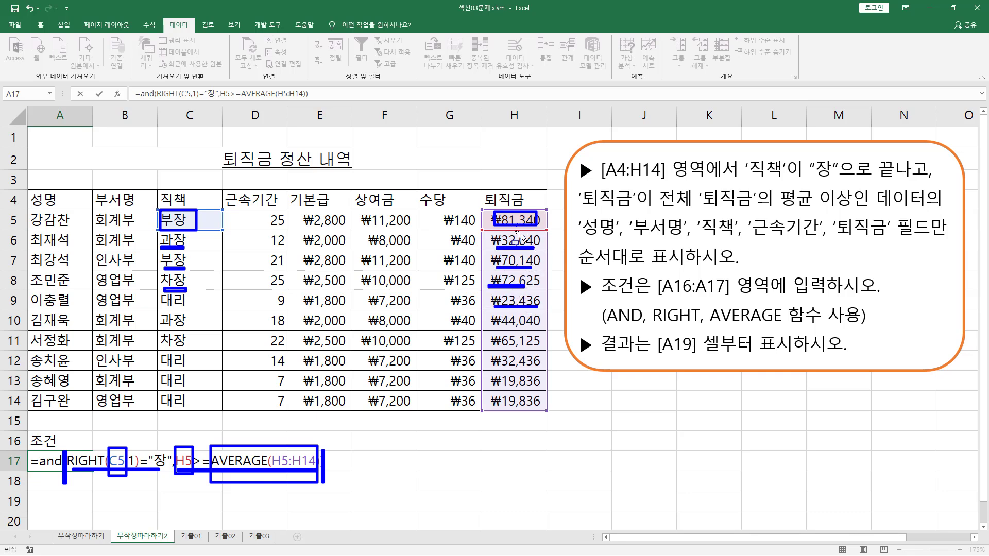
{"action": "left_click_drag", "start_coordinate": [498, 411], "coordinate": [543, 411]}
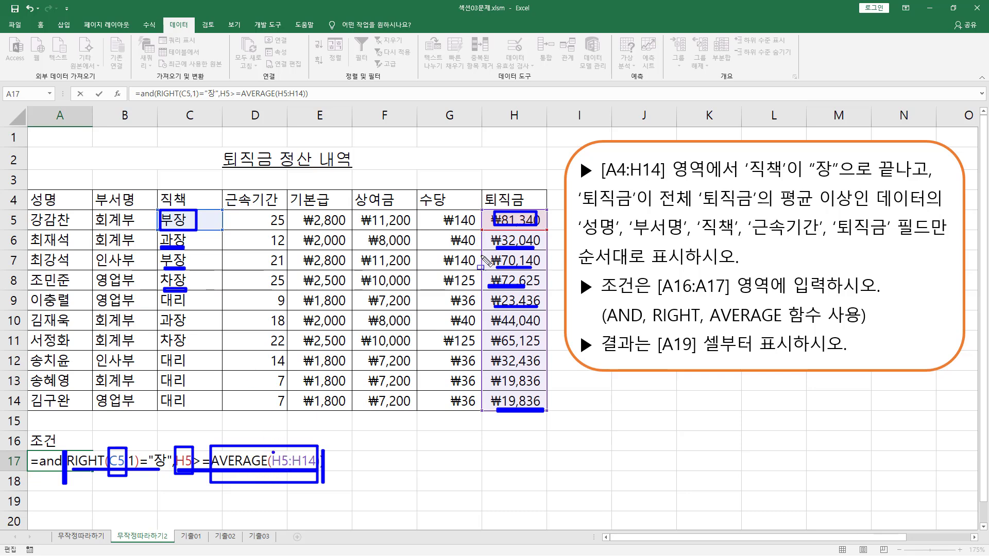
{"action": "left_click_drag", "start_coordinate": [480, 207], "coordinate": [550, 417]}
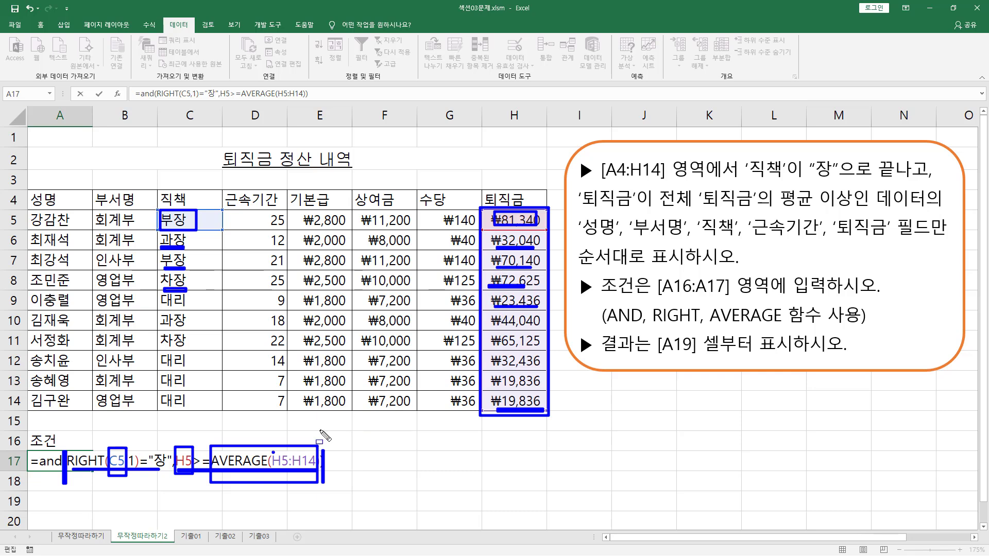
{"action": "mouse_move", "coordinate": [485, 212]}
{"action": "left_mouse_down"}
{"action": "mouse_move", "coordinate": [510, 356]}
{"action": "mouse_move", "coordinate": [553, 420]}
{"action": "left_mouse_up"}
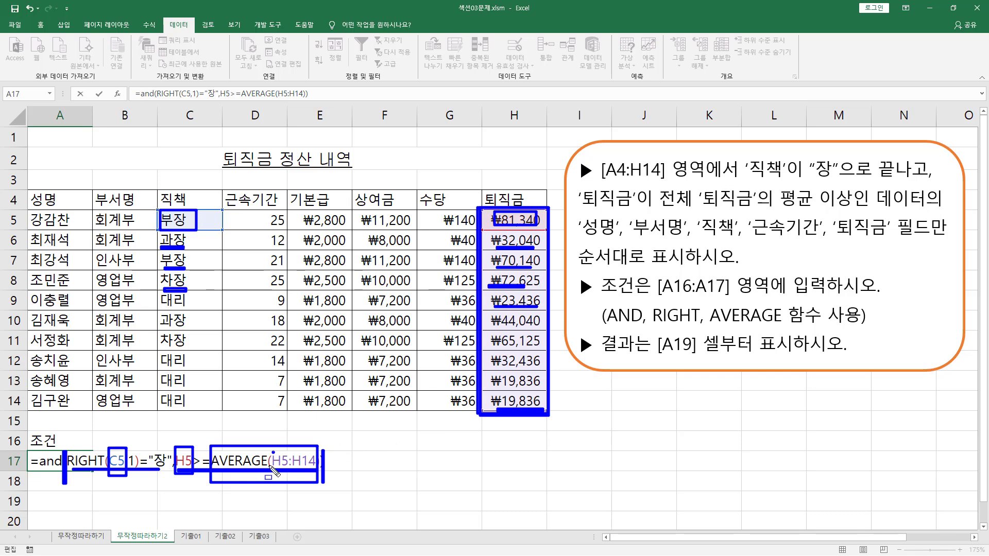
{"action": "left_click_drag", "start_coordinate": [273, 466], "coordinate": [317, 466]}
{"action": "key", "text": "Escape"}
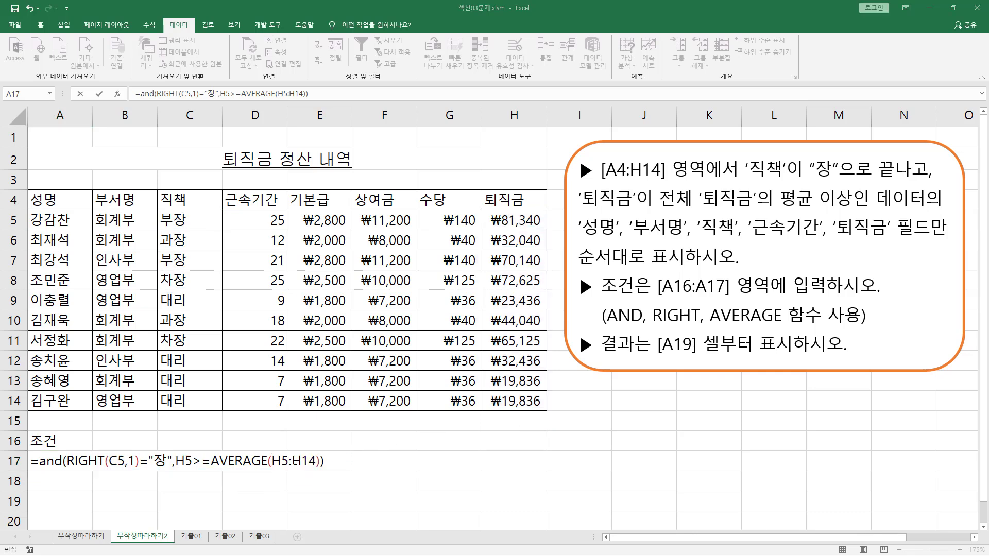
Make the AVERAGE range in the A17 formula absolute, so it reads AVERAGE($H$5:$H$14).
{"action": "left_click_drag", "start_coordinate": [282, 459], "coordinate": [310, 461]}
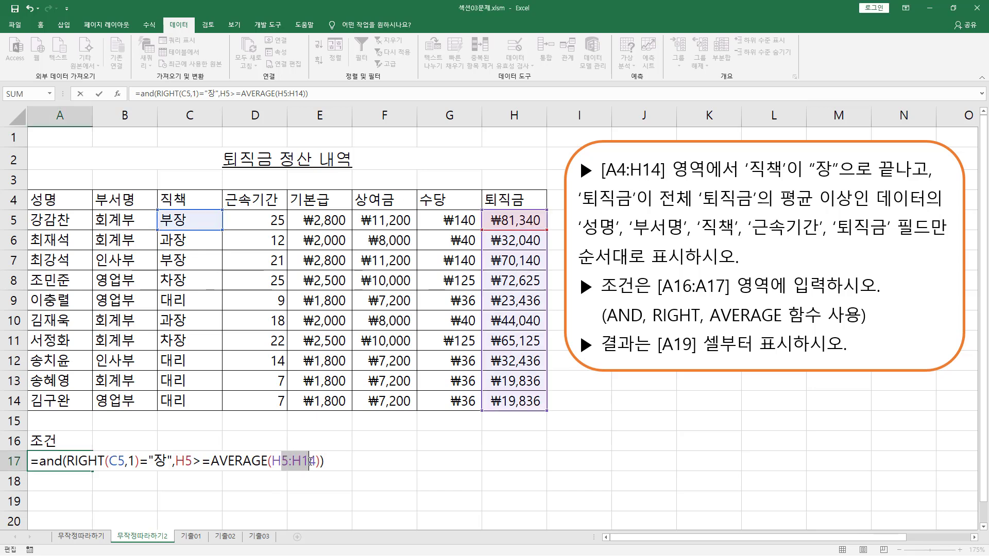
{"action": "key", "text": "F4"}
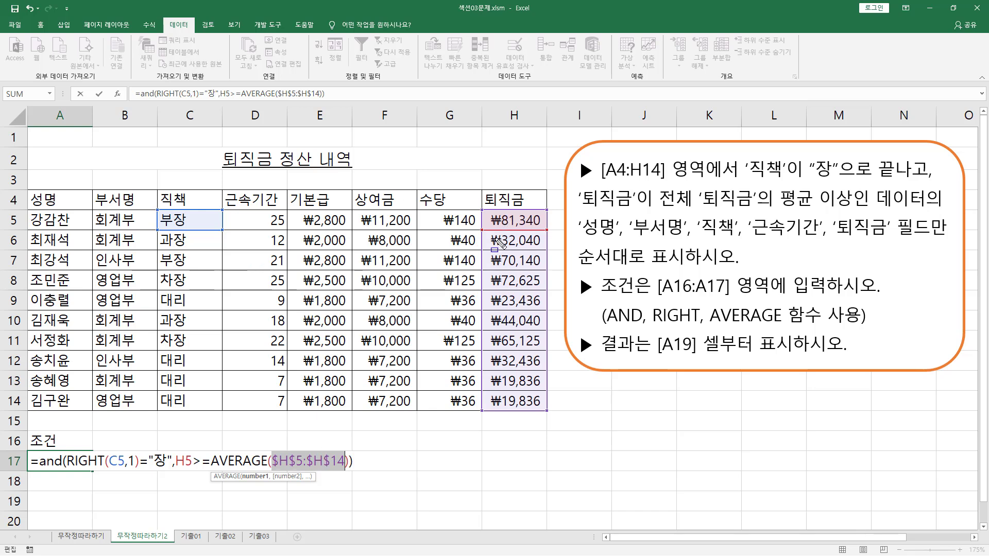
{"action": "left_click_drag", "start_coordinate": [480, 207], "coordinate": [550, 417]}
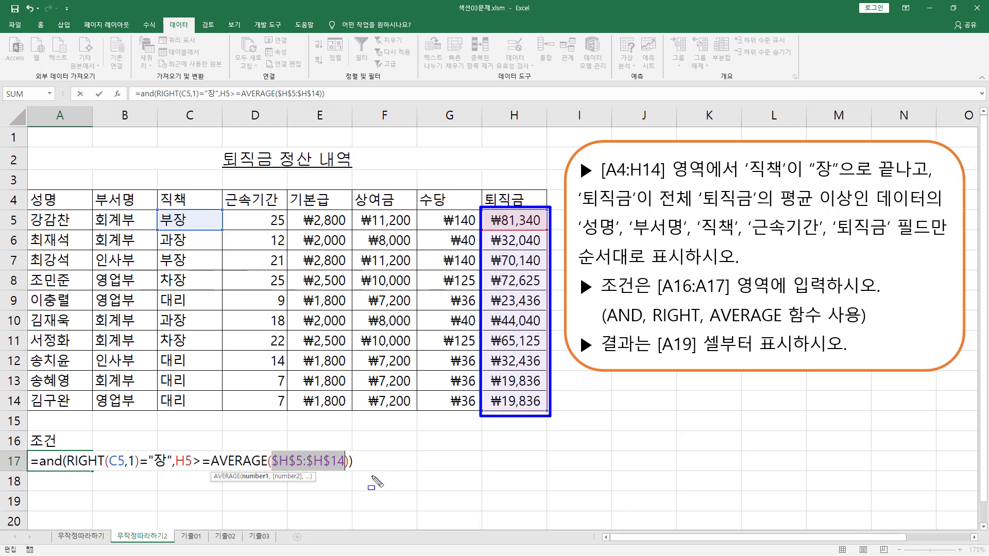
{"action": "left_click_drag", "start_coordinate": [176, 447], "coordinate": [192, 479]}
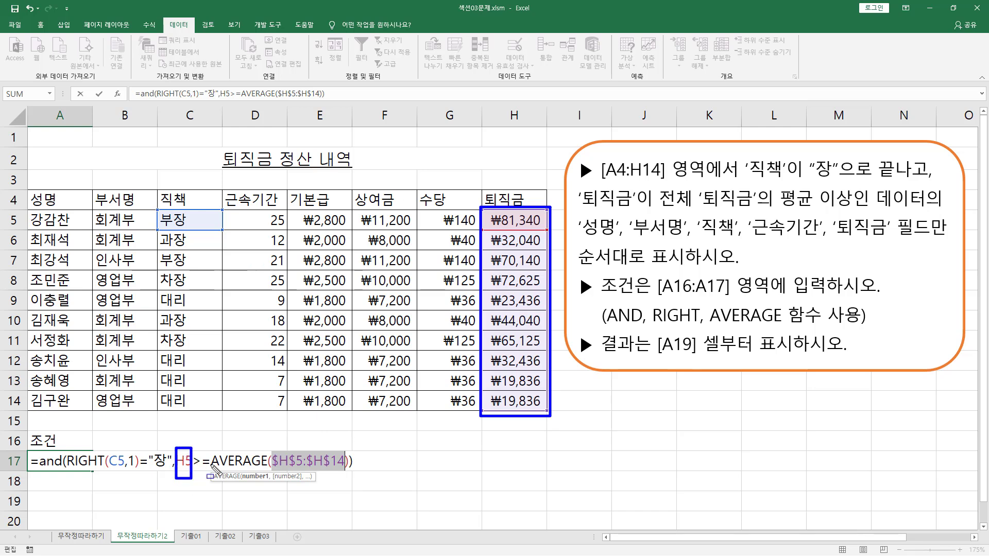
{"action": "left_click_drag", "start_coordinate": [195, 469], "coordinate": [354, 470]}
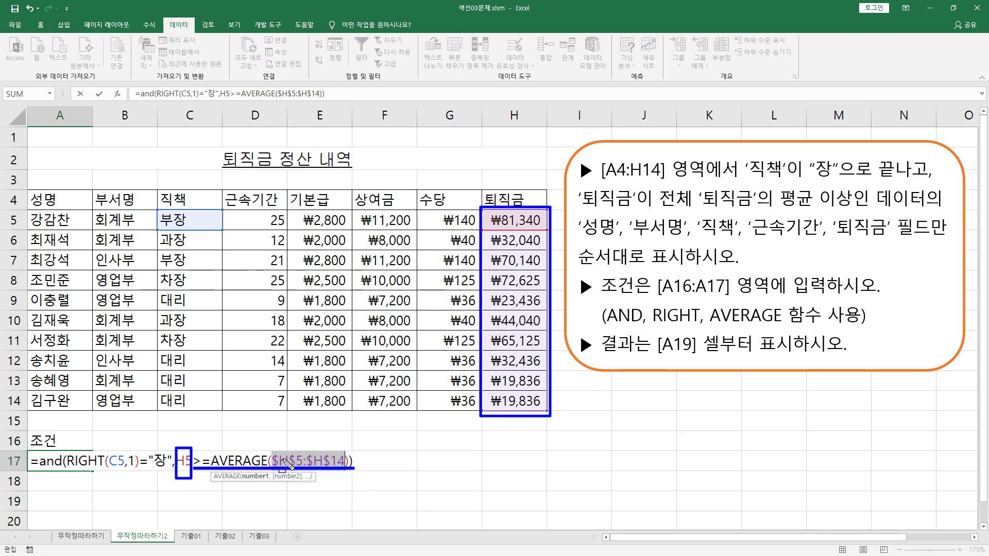
{"action": "mouse_move", "coordinate": [275, 447]}
{"action": "left_mouse_down"}
{"action": "mouse_move", "coordinate": [281, 471]}
{"action": "mouse_move", "coordinate": [348, 479]}
{"action": "left_mouse_up"}
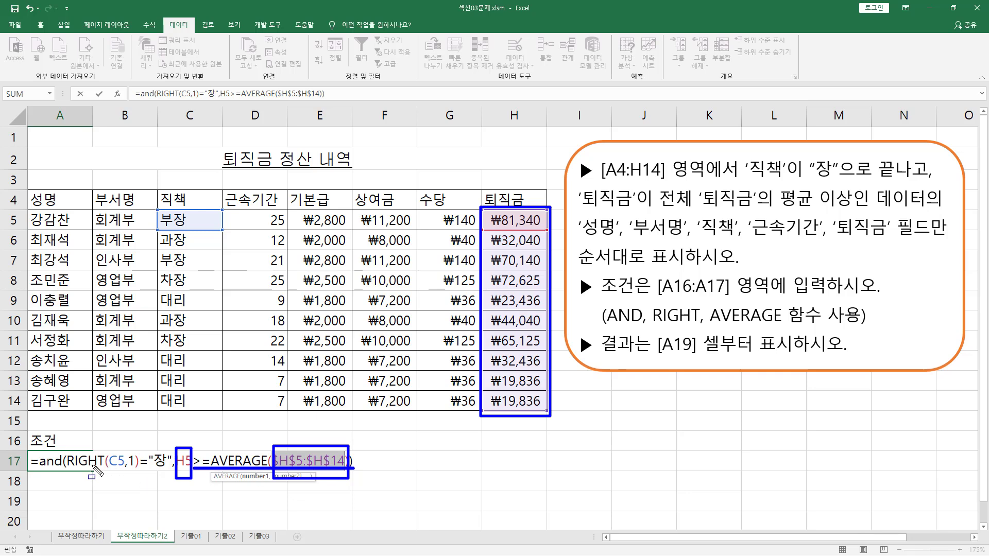
{"action": "left_click_drag", "start_coordinate": [148, 469], "coordinate": [164, 470]}
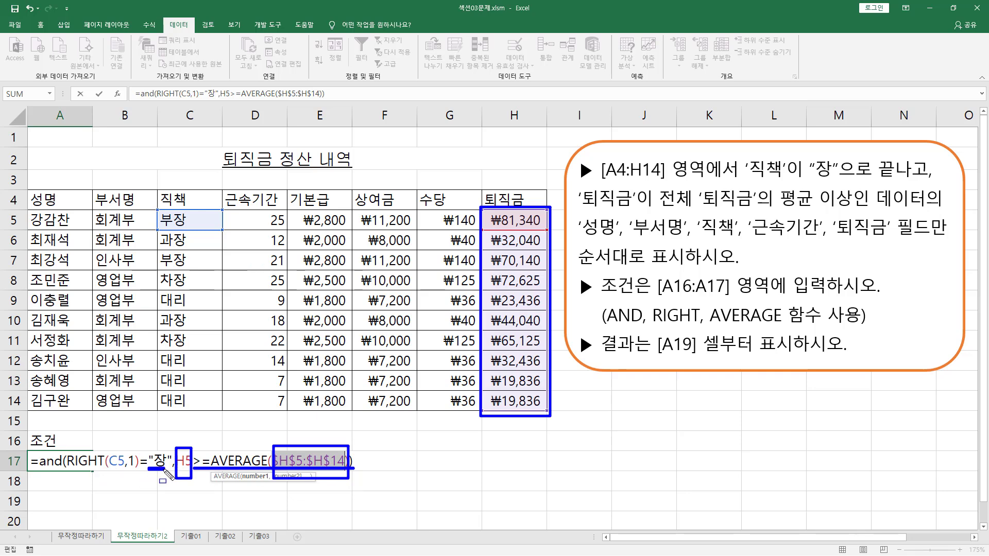
{"action": "left_click_drag", "start_coordinate": [108, 451], "coordinate": [123, 472]}
{"action": "left_click_drag", "start_coordinate": [160, 468], "coordinate": [165, 469]}
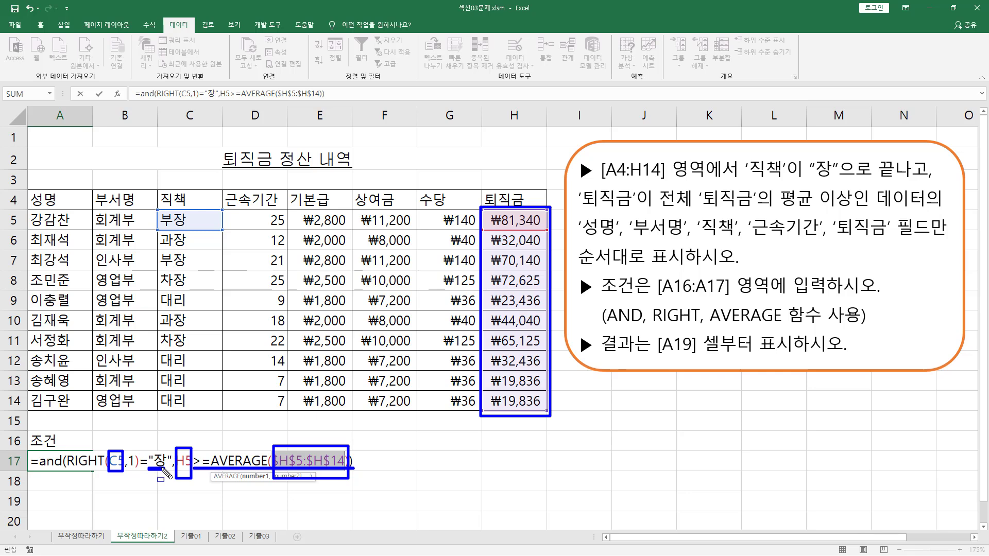
{"action": "key", "text": "Escape"}
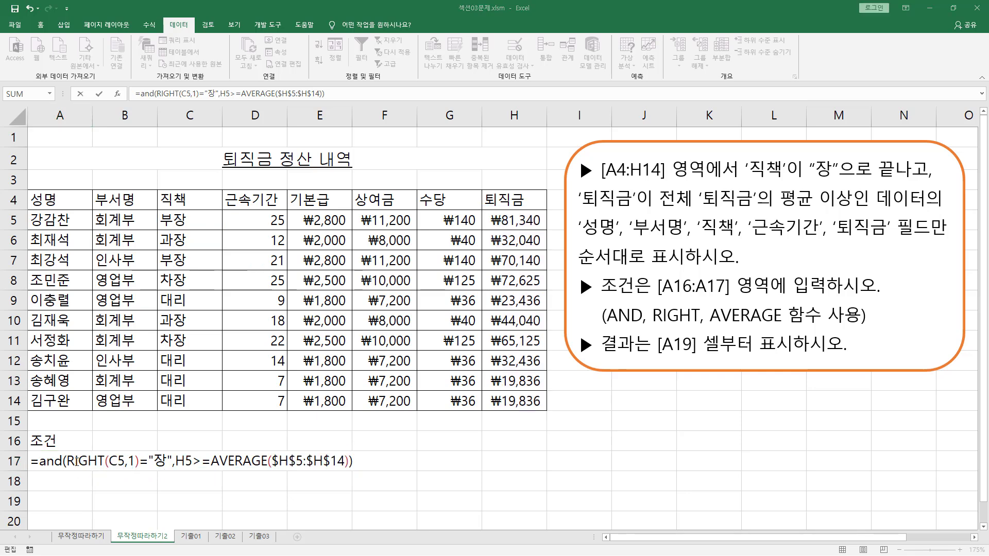
Commit the completed AND criteria formula in A17 and select that cell again.
{"action": "key", "text": "Return"}
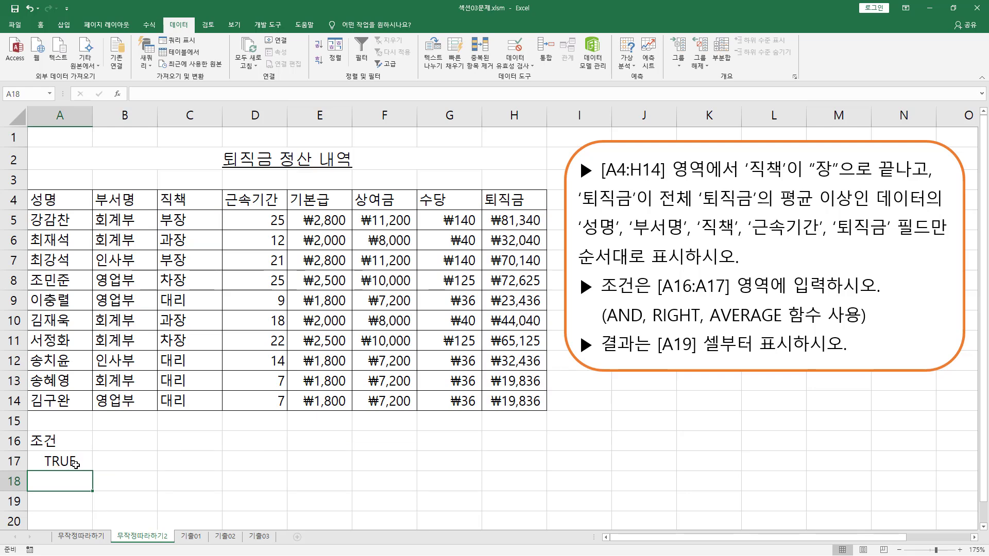
{"action": "left_click", "coordinate": [75, 463]}
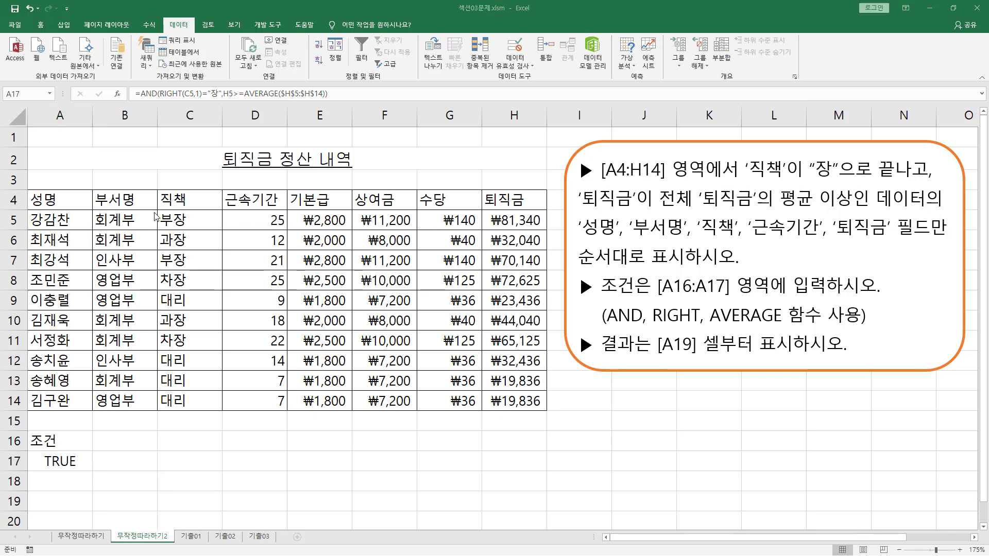
{"action": "left_click_drag", "start_coordinate": [171, 210], "coordinate": [189, 232]}
{"action": "mouse_move", "coordinate": [489, 207]}
{"action": "left_mouse_down"}
{"action": "mouse_move", "coordinate": [494, 218]}
{"action": "mouse_move", "coordinate": [546, 232]}
{"action": "left_mouse_up"}
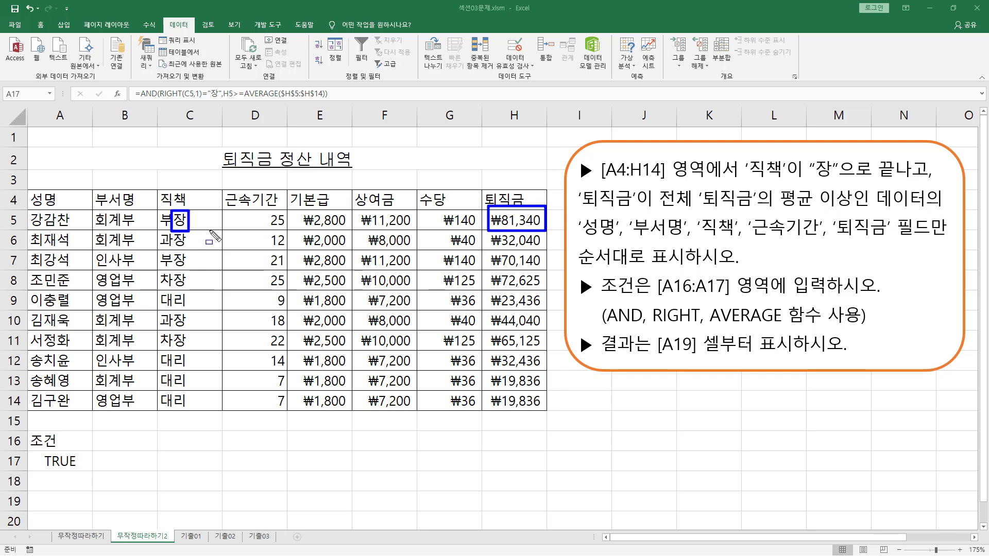
{"action": "mouse_move", "coordinate": [38, 471]}
{"action": "left_mouse_down"}
{"action": "mouse_move", "coordinate": [88, 471]}
{"action": "mouse_move", "coordinate": [87, 453]}
{"action": "left_mouse_up"}
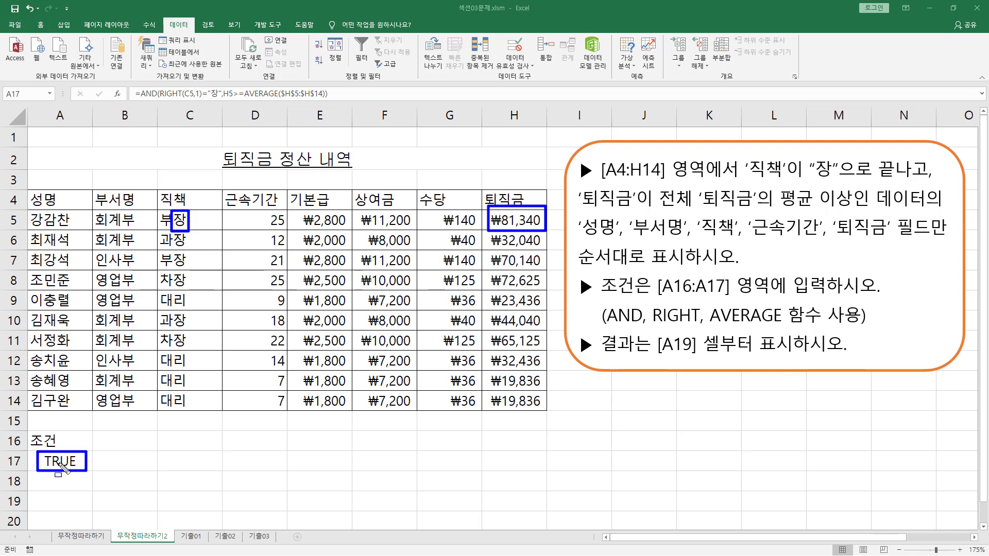
{"action": "left_click_drag", "start_coordinate": [26, 433], "coordinate": [86, 473]}
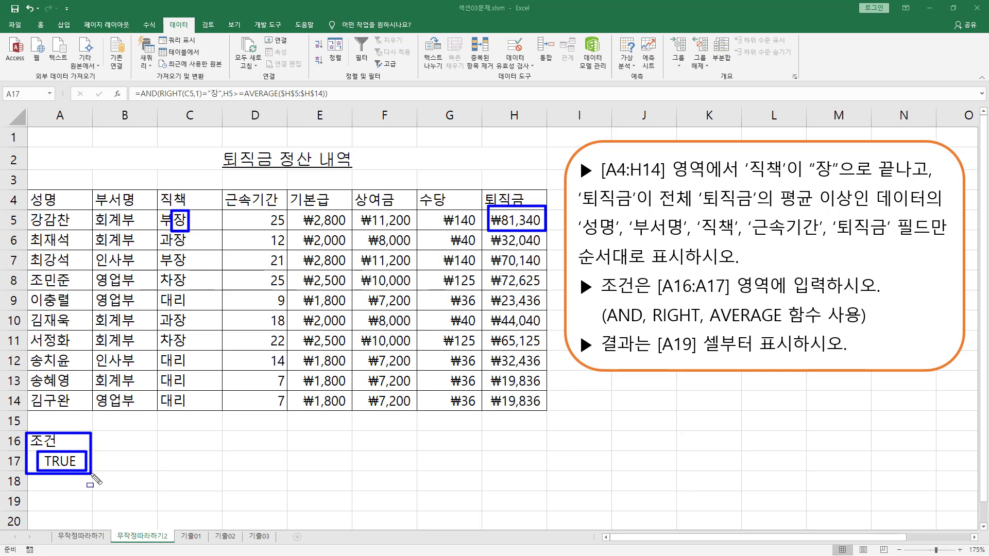
{"action": "key", "text": "Escape"}
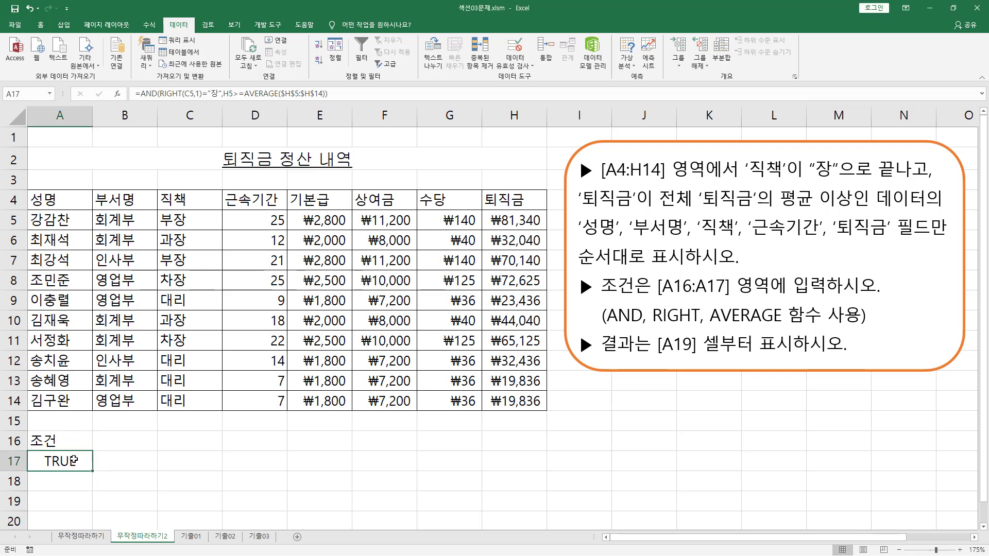
Review the AND, RIGHT and AVERAGE parts of the A17 formula and compare the A16 heading with the table's field names.
{"action": "key", "text": "F2"}
{"action": "left_click_drag", "start_coordinate": [32, 471], "coordinate": [103, 469]}
{"action": "left_click_drag", "start_coordinate": [213, 470], "coordinate": [272, 470]}
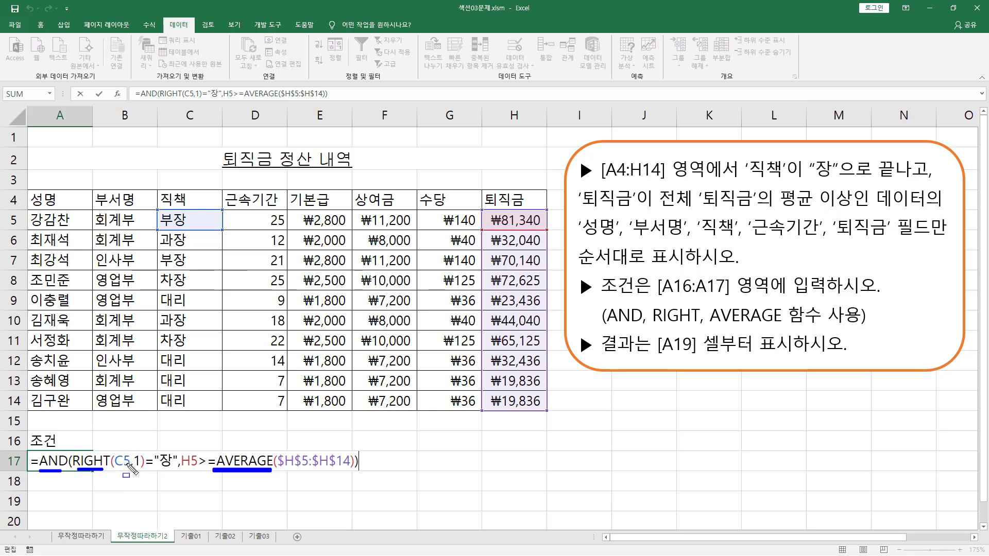
{"action": "left_click_drag", "start_coordinate": [30, 430], "coordinate": [79, 449]}
{"action": "mouse_move", "coordinate": [30, 191]}
{"action": "left_mouse_down"}
{"action": "mouse_move", "coordinate": [247, 209]}
{"action": "mouse_move", "coordinate": [530, 209]}
{"action": "left_mouse_up"}
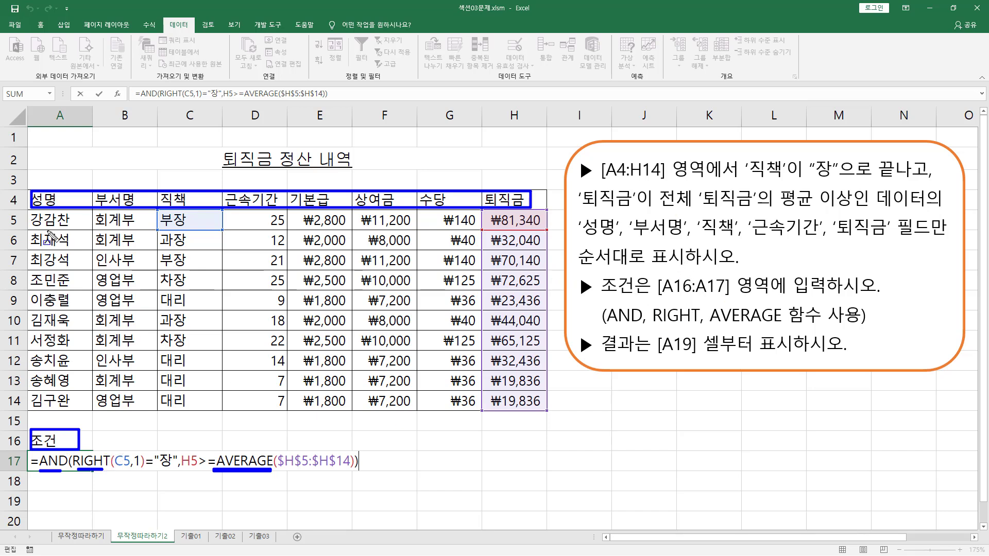
{"action": "left_click_drag", "start_coordinate": [29, 186], "coordinate": [544, 211]}
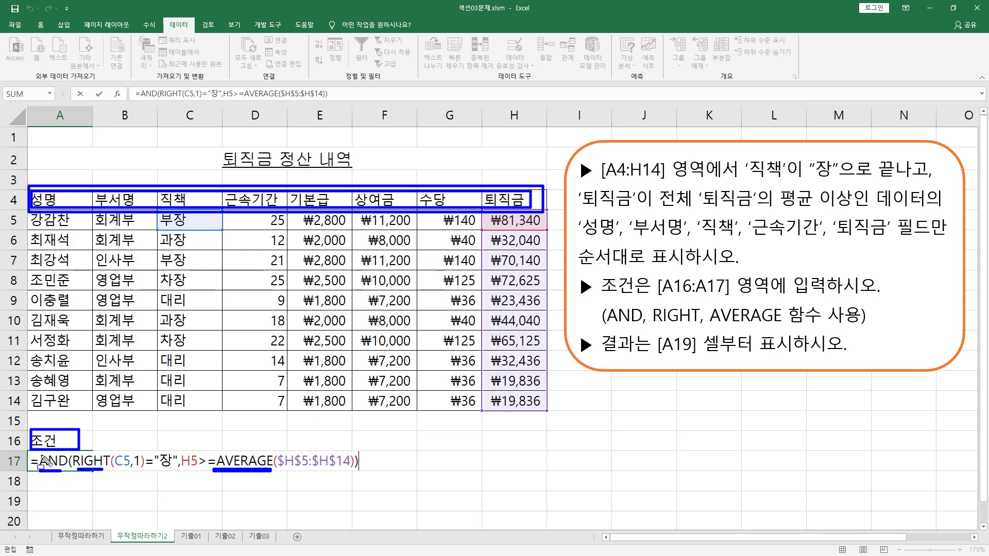
{"action": "left_click_drag", "start_coordinate": [34, 459], "coordinate": [357, 474]}
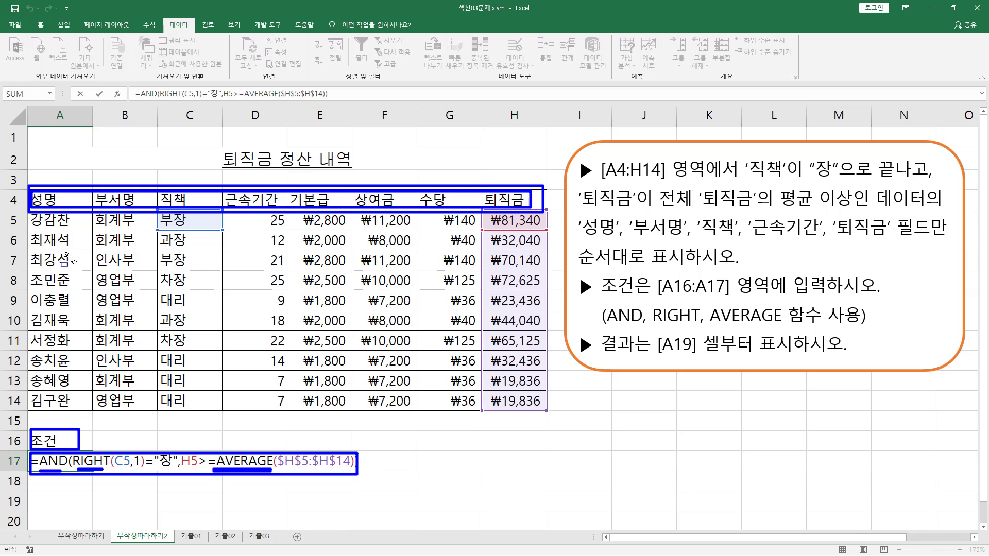
{"action": "left_click_drag", "start_coordinate": [39, 203], "coordinate": [543, 212]}
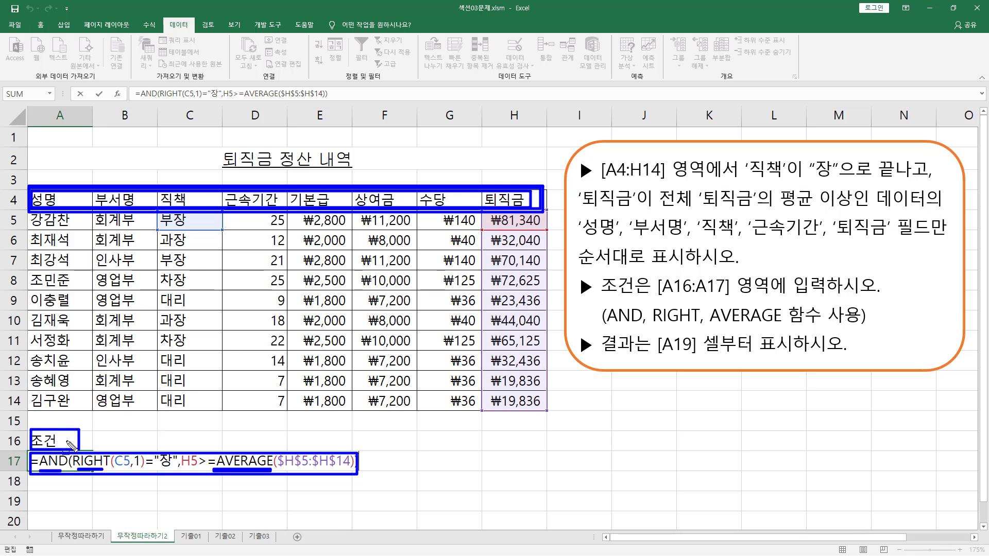
{"action": "mouse_move", "coordinate": [481, 178]}
{"action": "left_mouse_down"}
{"action": "mouse_move", "coordinate": [494, 202]}
{"action": "mouse_move", "coordinate": [533, 219]}
{"action": "left_mouse_up"}
{"action": "left_click_drag", "start_coordinate": [28, 426], "coordinate": [64, 451]}
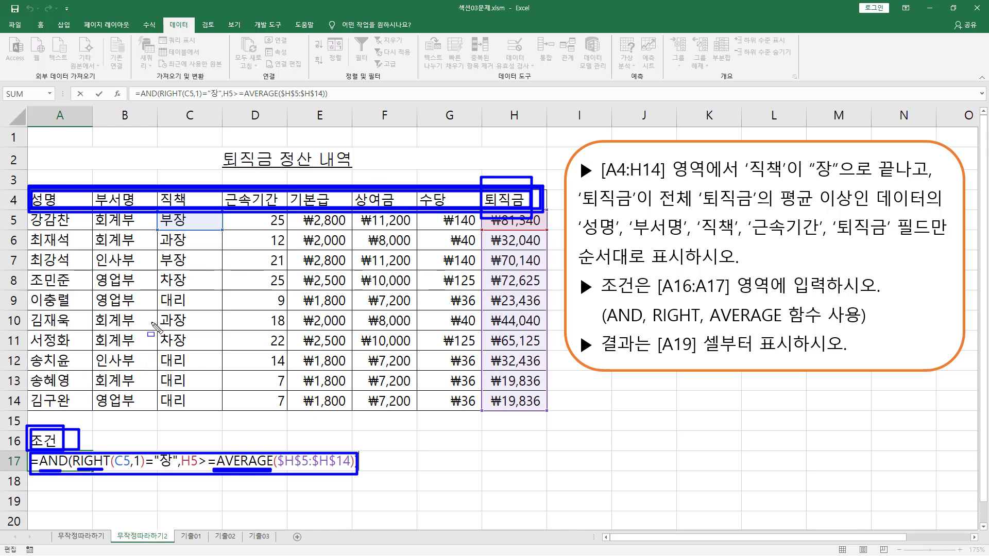
{"action": "key", "text": "Escape"}
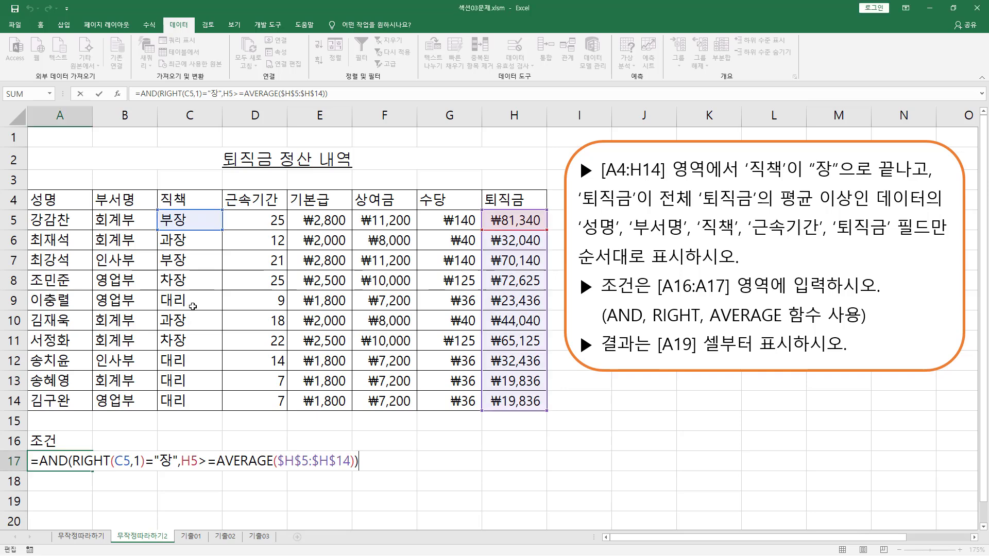
{"action": "key", "text": "ctrl+Return"}
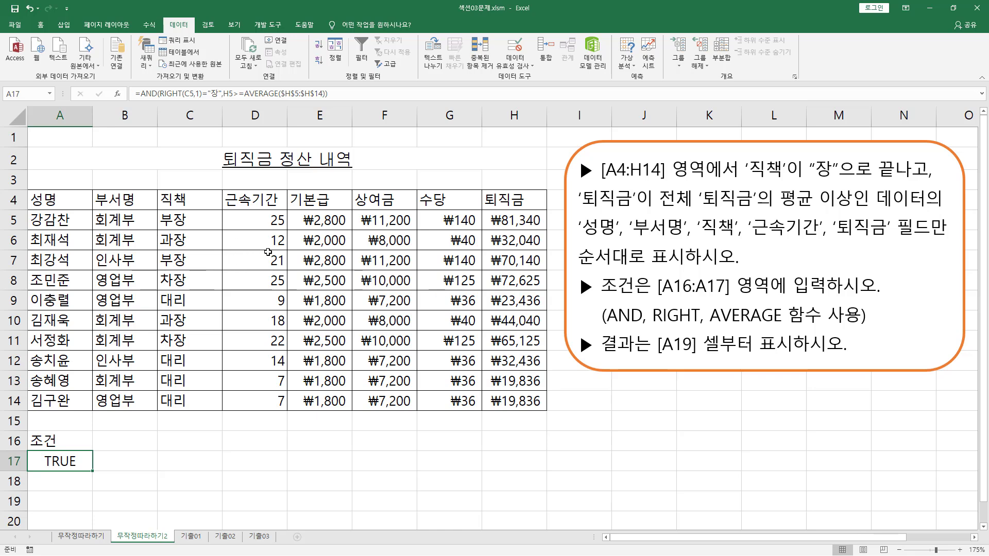
Select the 조건 heading in cell A16.
{"action": "key", "text": "Up"}
{"action": "left_click_drag", "start_coordinate": [165, 18], "coordinate": [191, 31]}
{"action": "mouse_move", "coordinate": [339, 72]}
{"action": "left_mouse_down"}
{"action": "mouse_move", "coordinate": [384, 88]}
{"action": "mouse_move", "coordinate": [392, 67]}
{"action": "mouse_move", "coordinate": [409, 69]}
{"action": "left_mouse_up"}
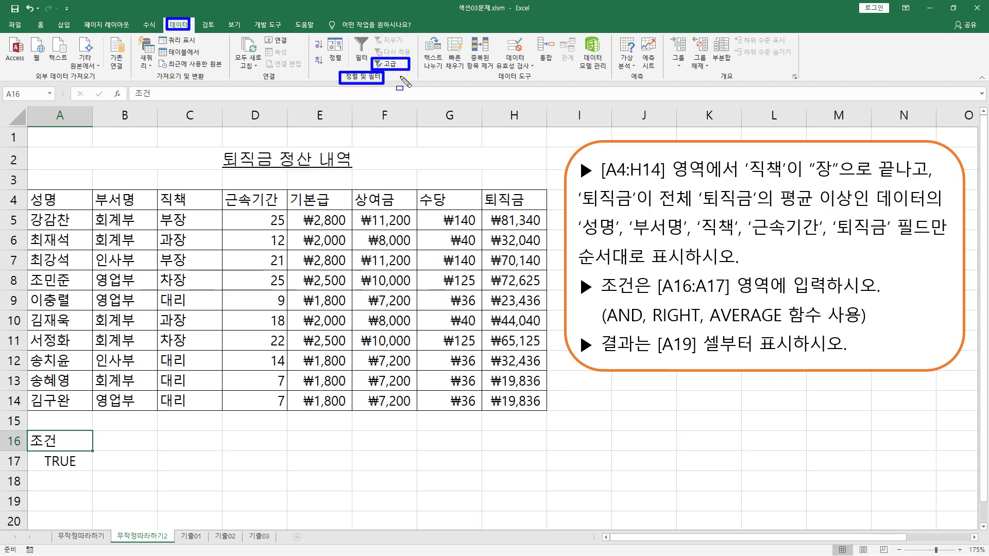
Make a cell inside the A4:H14 table active and start the advanced filter.
{"action": "mouse_move", "coordinate": [33, 190]}
{"action": "left_mouse_down"}
{"action": "mouse_move", "coordinate": [51, 222]}
{"action": "mouse_move", "coordinate": [535, 408]}
{"action": "left_mouse_up"}
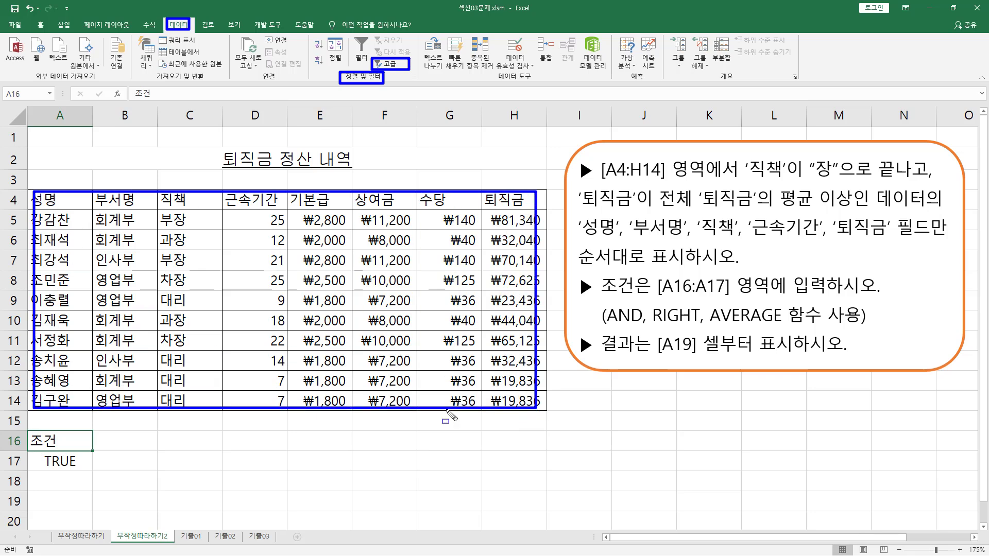
{"action": "key", "text": "Escape"}
{"action": "left_click_drag", "start_coordinate": [66, 199], "coordinate": [520, 396]}
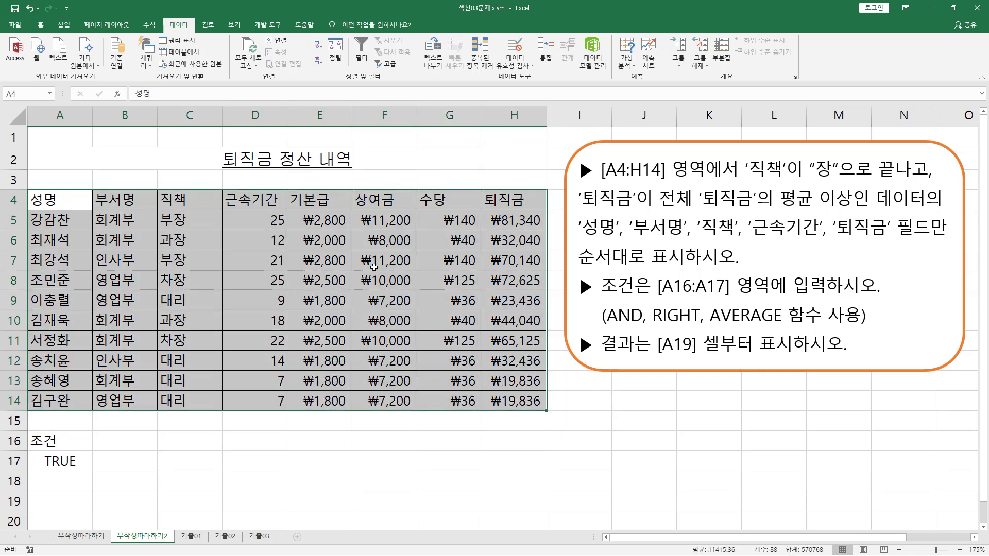
{"action": "left_click", "coordinate": [283, 268]}
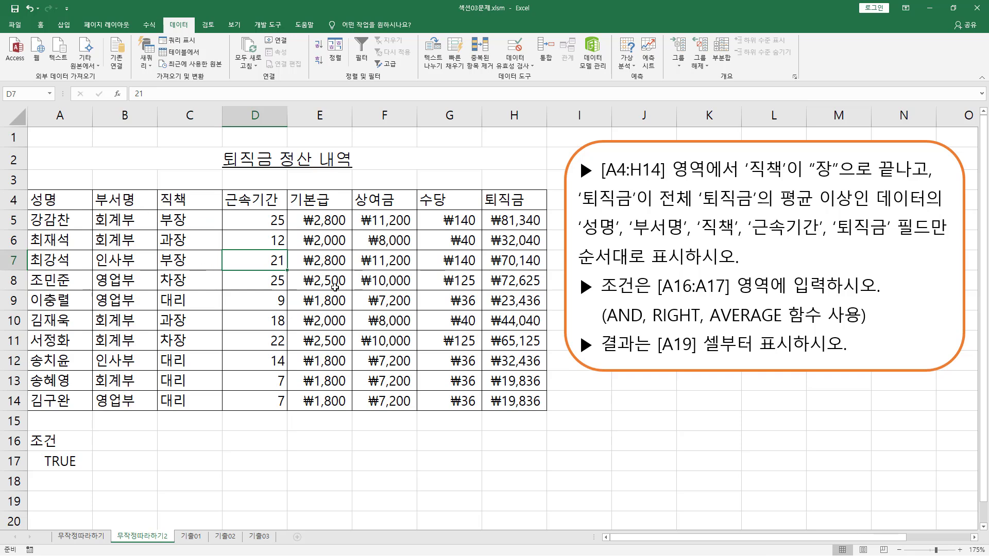
{"action": "left_click", "coordinate": [366, 255]}
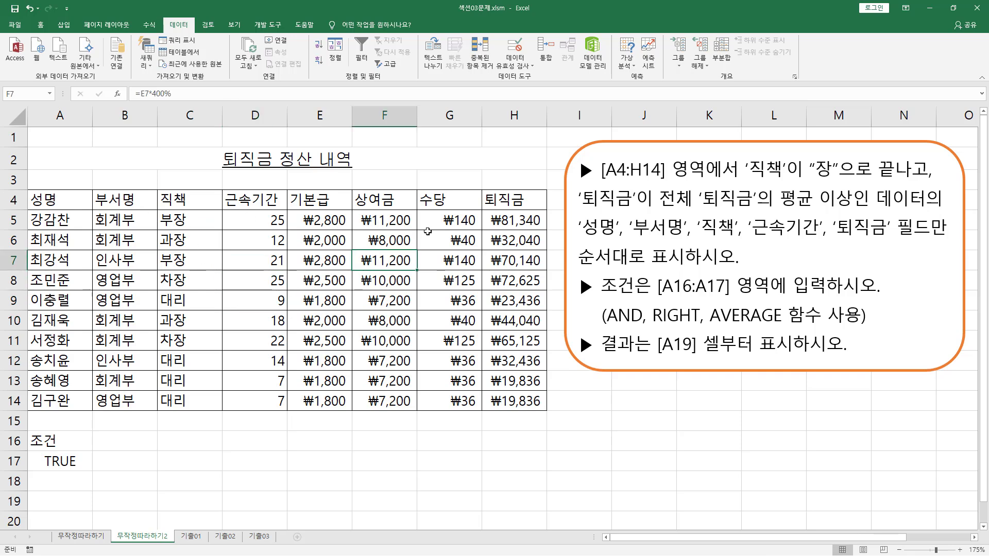
{"action": "left_click", "coordinate": [428, 233]}
{"action": "left_click", "coordinate": [258, 242]}
{"action": "left_click", "coordinate": [242, 342]}
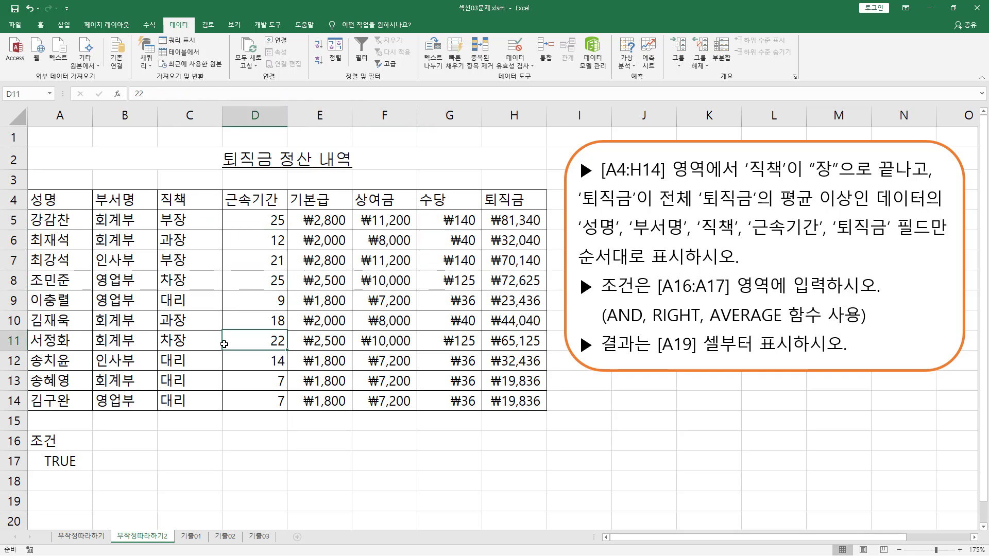
{"action": "left_click", "coordinate": [194, 358]}
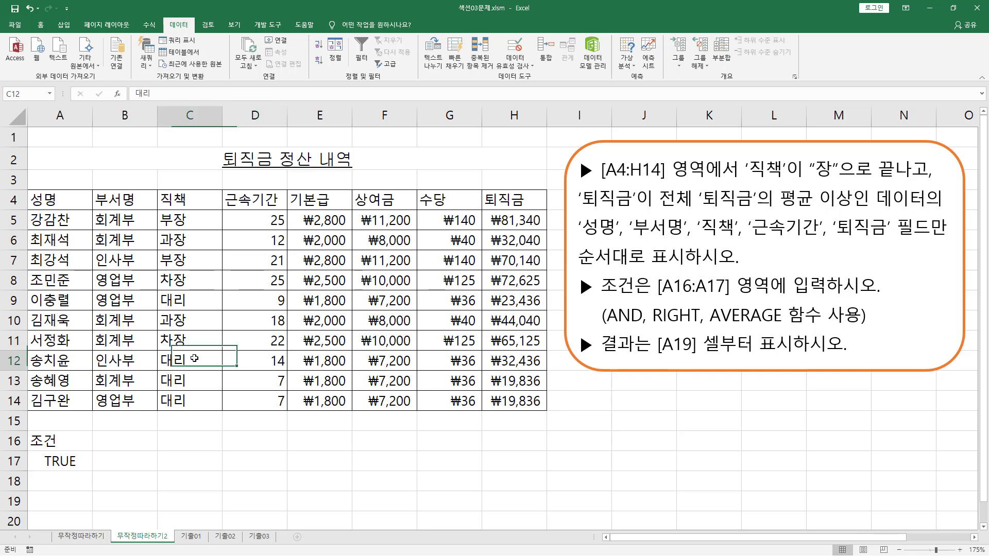
{"action": "left_click", "coordinate": [390, 64]}
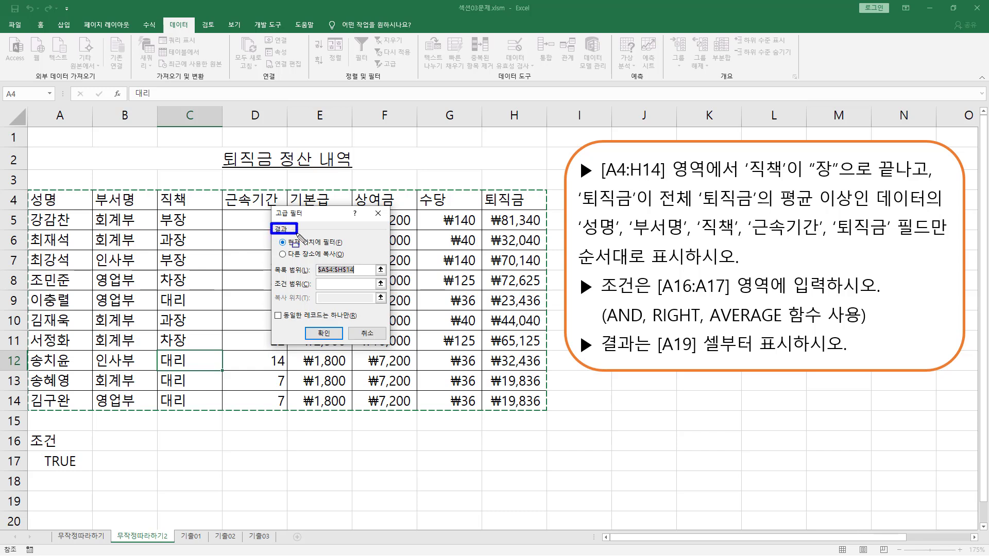
Set the advanced filter to copy its results to another location.
{"action": "left_click_drag", "start_coordinate": [601, 356], "coordinate": [846, 356]}
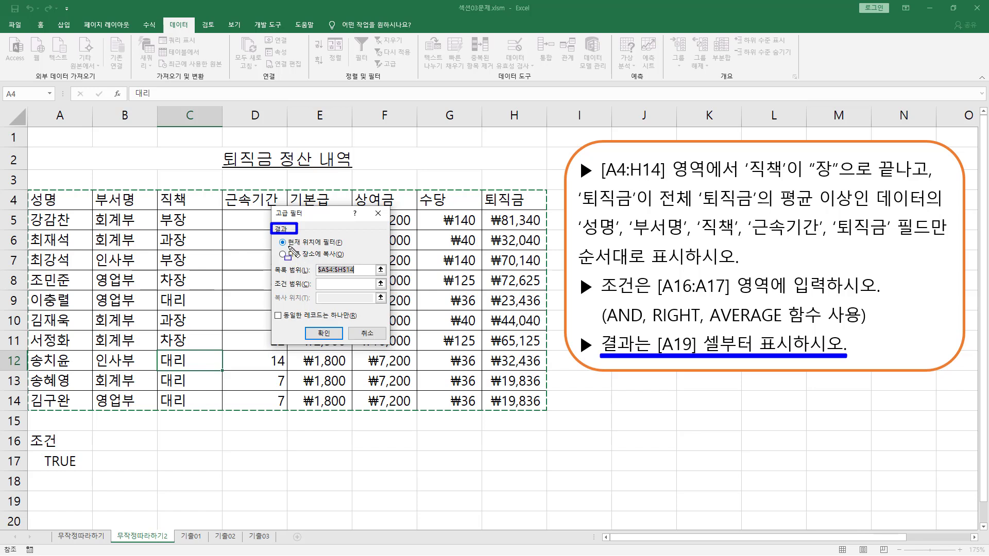
{"action": "mouse_move", "coordinate": [31, 190]}
{"action": "left_mouse_down"}
{"action": "mouse_move", "coordinate": [440, 379]}
{"action": "mouse_move", "coordinate": [536, 408]}
{"action": "left_mouse_up"}
{"action": "left_click_drag", "start_coordinate": [34, 495], "coordinate": [81, 510]}
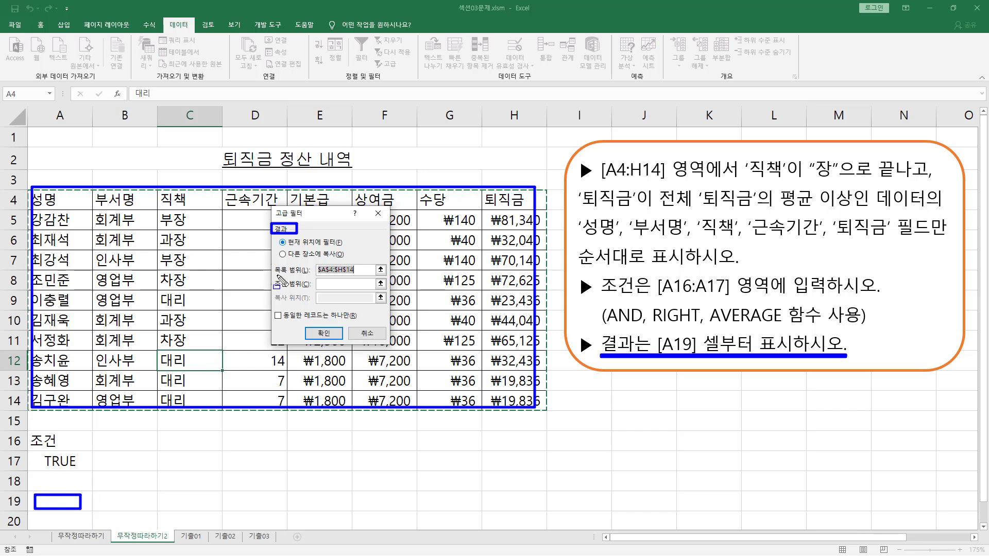
{"action": "left_click_drag", "start_coordinate": [289, 260], "coordinate": [345, 260]}
{"action": "key", "text": "Escape"}
{"action": "left_click", "coordinate": [282, 255]}
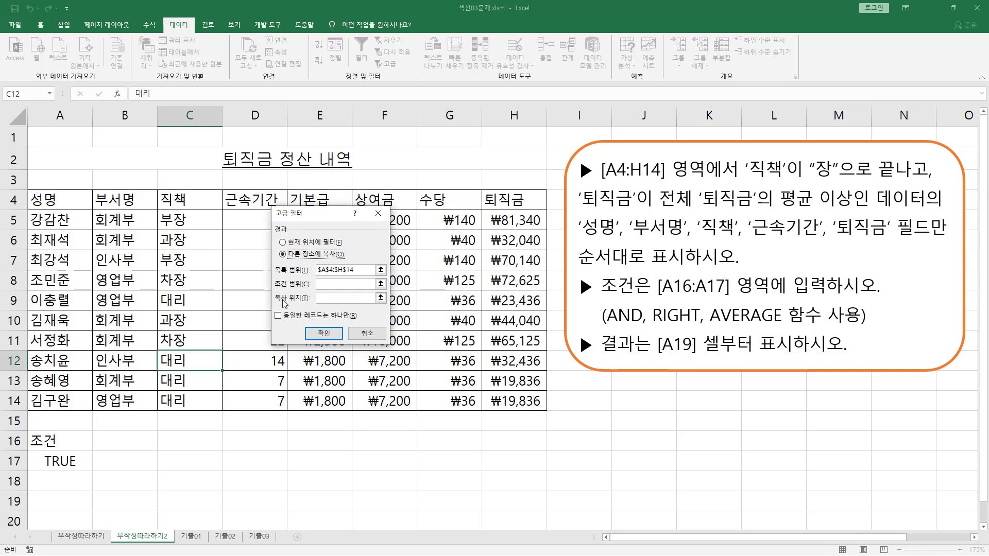
Check the list range $A$4:$H$14 and set the criteria range to $A$16:$A$17.
{"action": "left_click", "coordinate": [330, 270]}
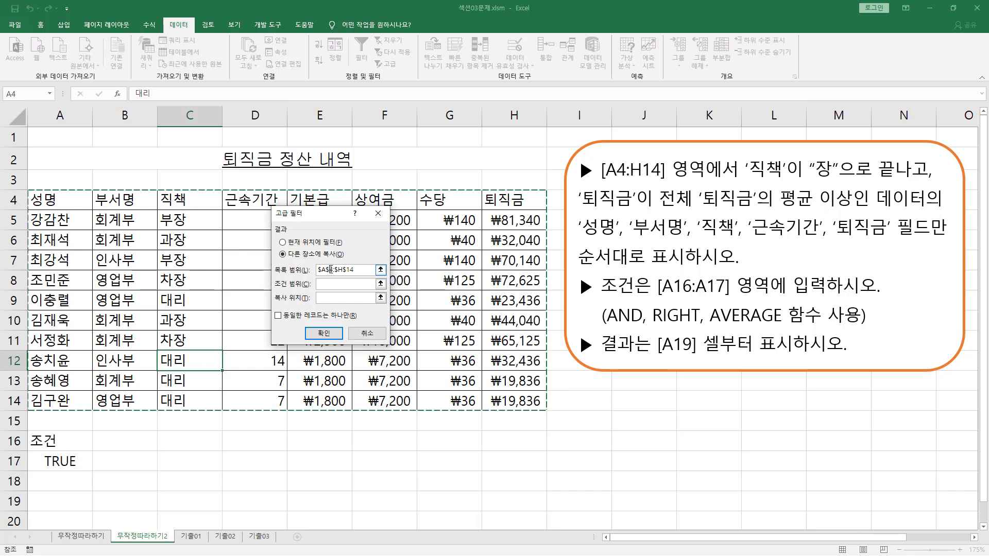
{"action": "left_click_drag", "start_coordinate": [30, 188], "coordinate": [549, 415]}
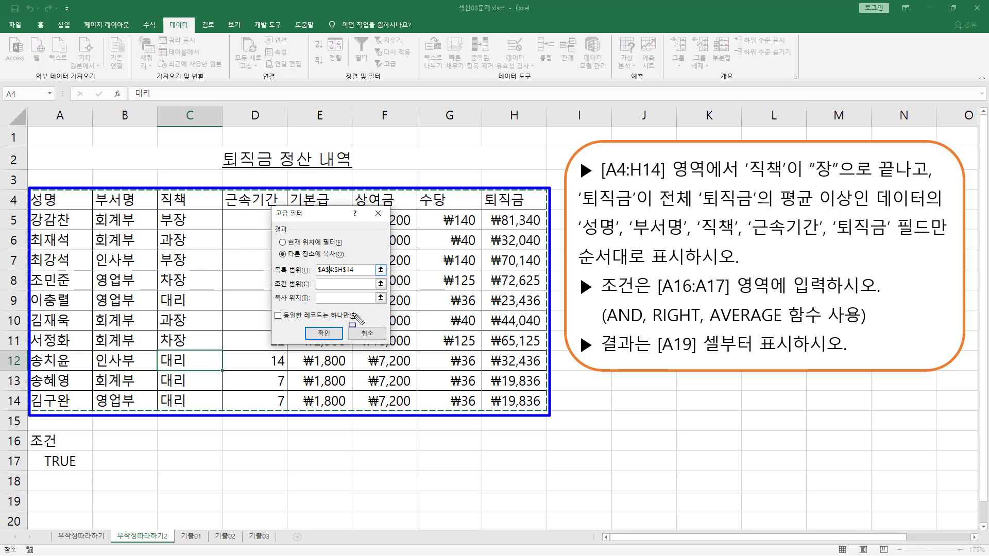
{"action": "left_click_drag", "start_coordinate": [311, 276], "coordinate": [349, 276]}
{"action": "left_click_drag", "start_coordinate": [274, 277], "coordinate": [309, 292]}
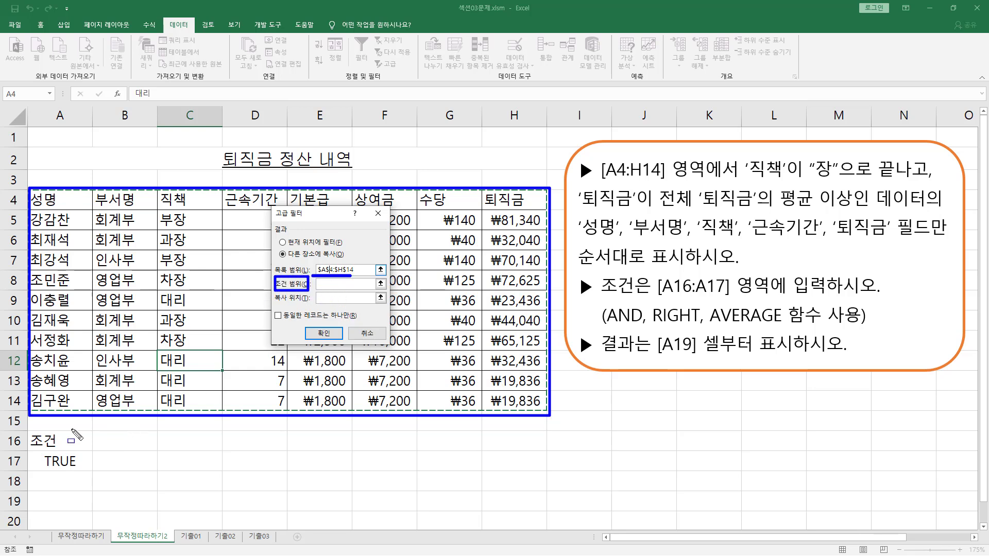
{"action": "mouse_move", "coordinate": [32, 436]}
{"action": "left_mouse_down"}
{"action": "mouse_move", "coordinate": [54, 464]}
{"action": "mouse_move", "coordinate": [95, 479]}
{"action": "left_mouse_up"}
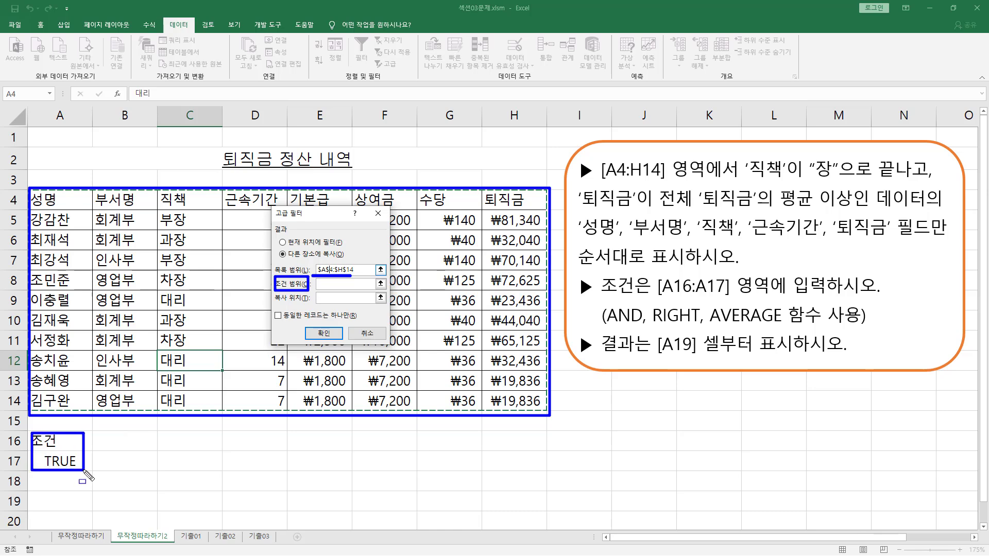
{"action": "key", "text": "Escape"}
{"action": "left_click", "coordinate": [328, 283]}
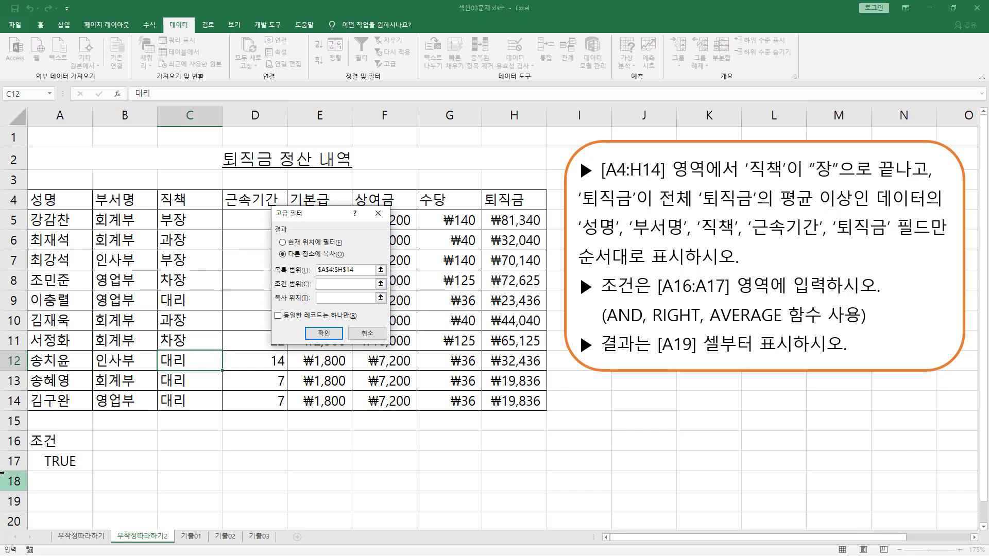
{"action": "left_click_drag", "start_coordinate": [54, 441], "coordinate": [75, 467]}
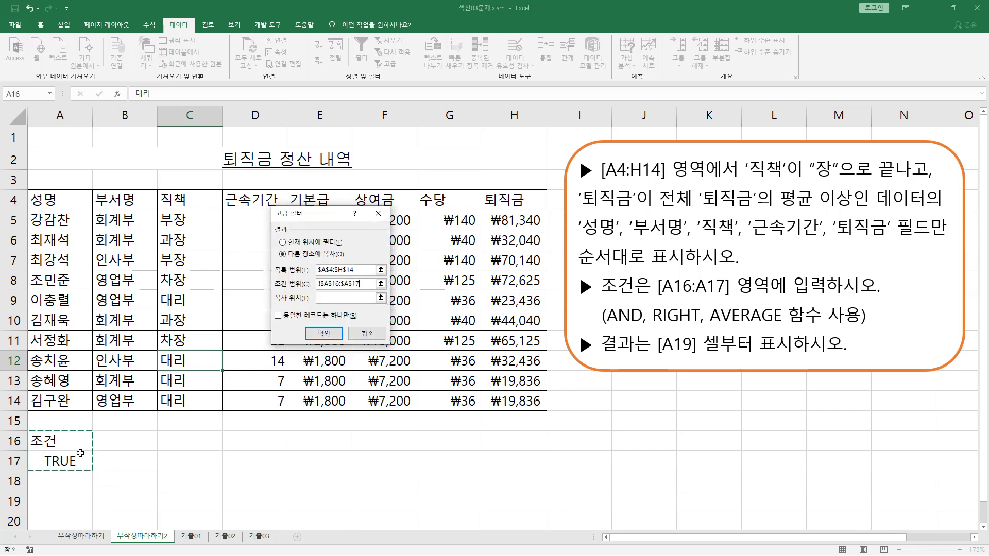
Set the copy destination to cell A19 and run the advanced filter.
{"action": "left_click", "coordinate": [337, 299]}
{"action": "left_click_drag", "start_coordinate": [270, 305], "coordinate": [321, 305]}
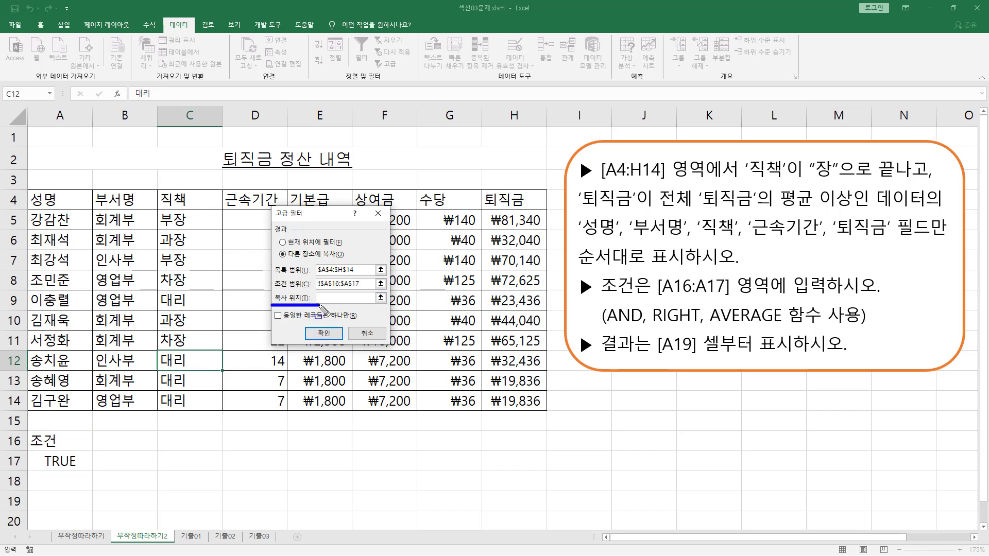
{"action": "left_click_drag", "start_coordinate": [283, 260], "coordinate": [333, 260]}
{"action": "mouse_move", "coordinate": [288, 293]}
{"action": "left_mouse_down"}
{"action": "mouse_move", "coordinate": [274, 306]}
{"action": "mouse_move", "coordinate": [314, 308]}
{"action": "left_mouse_up"}
{"action": "mouse_move", "coordinate": [35, 492]}
{"action": "left_mouse_down"}
{"action": "mouse_move", "coordinate": [56, 509]}
{"action": "mouse_move", "coordinate": [78, 509]}
{"action": "left_mouse_up"}
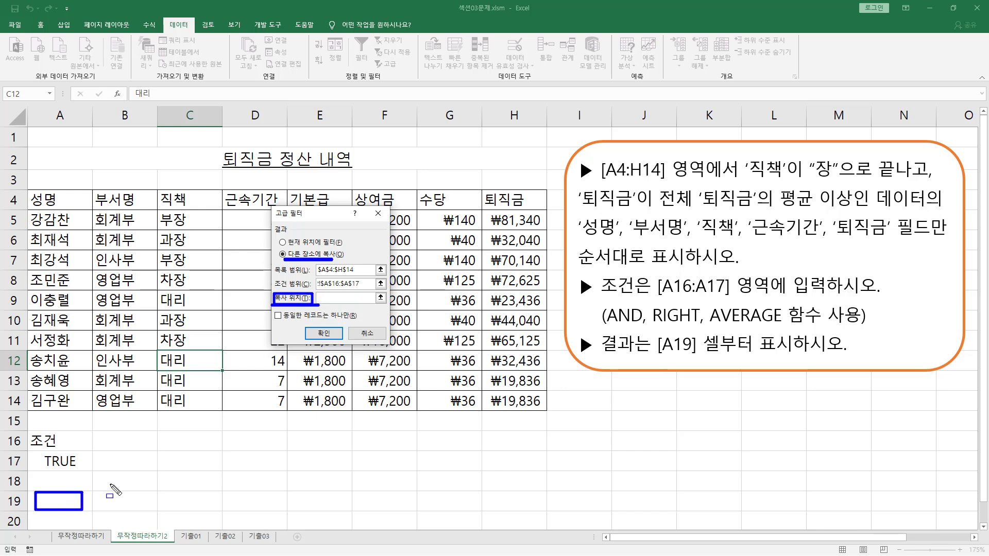
{"action": "key", "text": "Escape"}
{"action": "left_click", "coordinate": [346, 298]}
{"action": "left_click", "coordinate": [69, 498]}
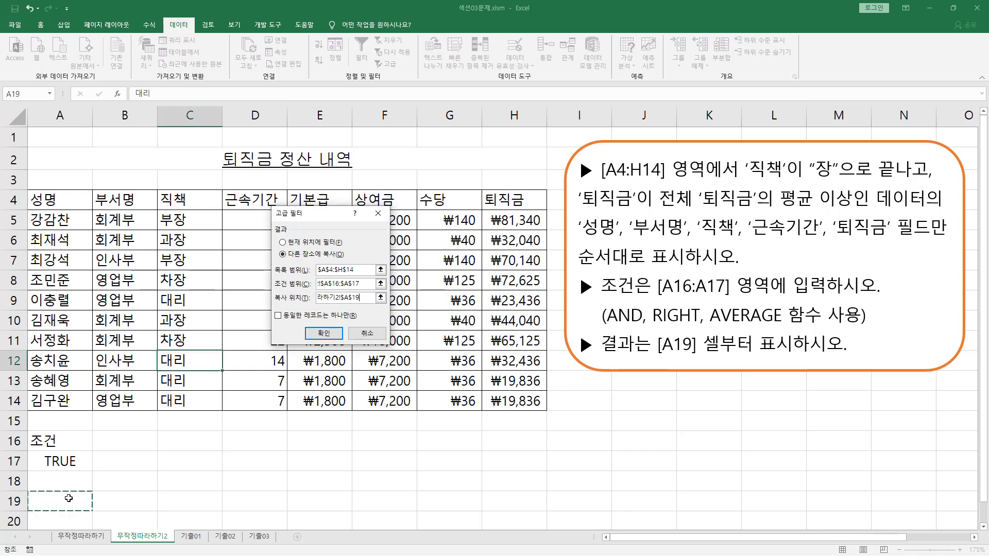
{"action": "left_click", "coordinate": [325, 333]}
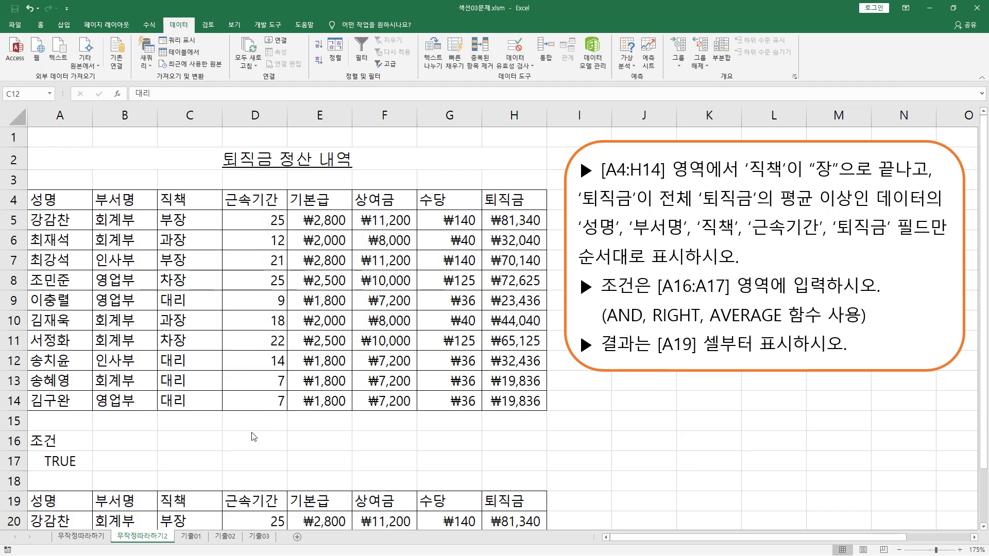
Examine the filtered records from A19 against the A16:A17 criteria and the source table.
{"action": "scroll", "coordinate": [252, 436], "scroll_direction": "down", "scroll_amount": 5}
{"action": "scroll", "coordinate": [123, 252], "scroll_direction": "up", "scroll_amount": 3}
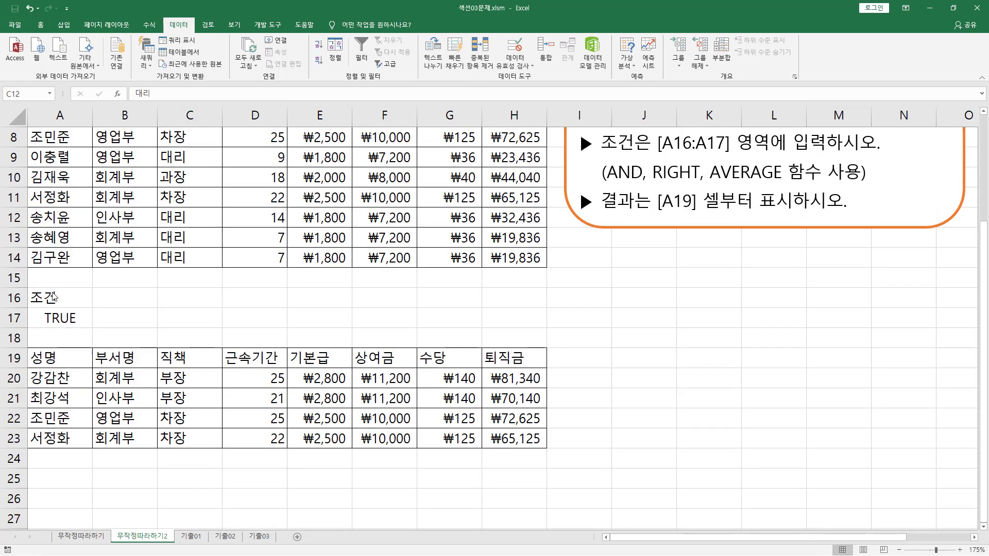
{"action": "left_click_drag", "start_coordinate": [72, 304], "coordinate": [74, 324]}
{"action": "left_click_drag", "start_coordinate": [51, 358], "coordinate": [515, 438]}
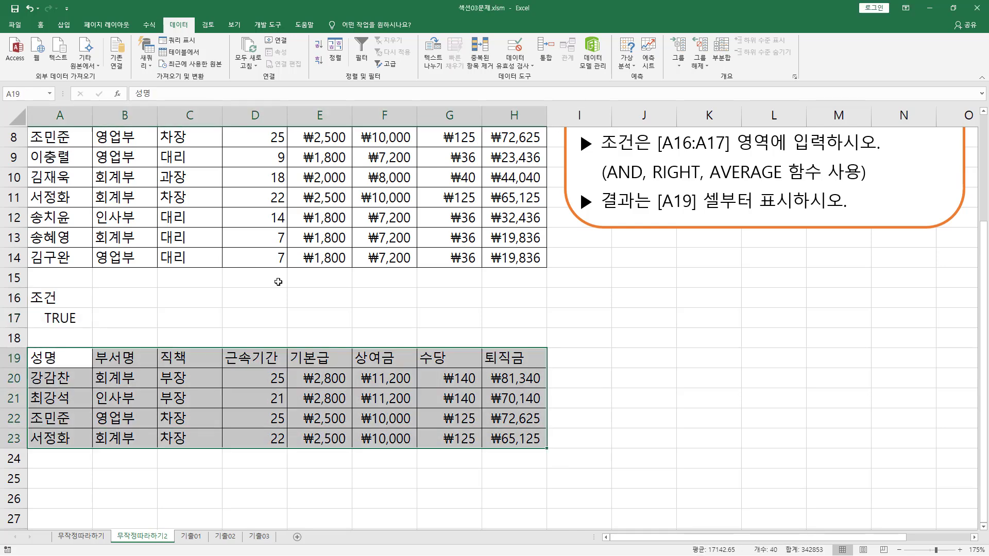
{"action": "scroll", "coordinate": [273, 281], "scroll_direction": "up", "scroll_amount": 3}
{"action": "scroll", "coordinate": [208, 373], "scroll_direction": "down", "scroll_amount": 3}
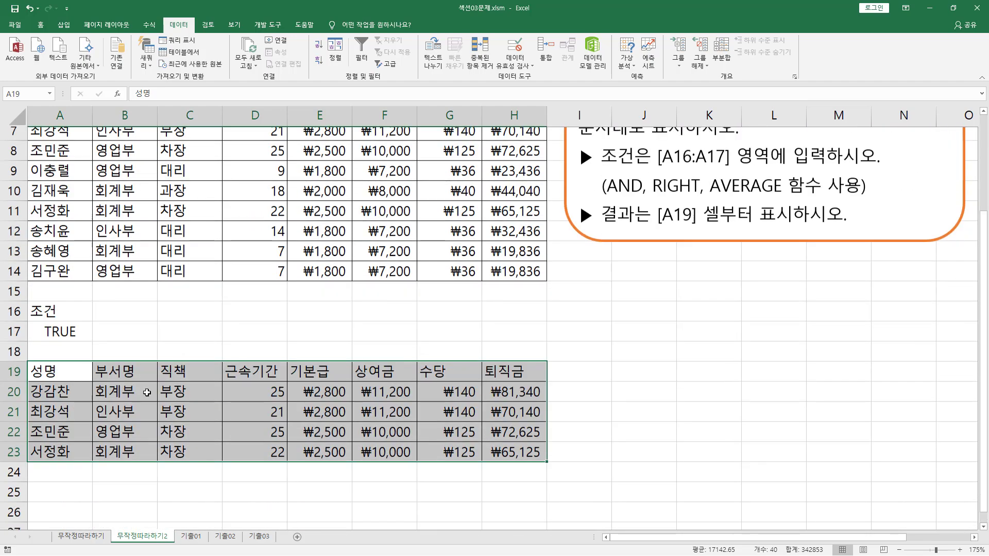
{"action": "scroll", "coordinate": [117, 282], "scroll_direction": "up", "scroll_amount": 3}
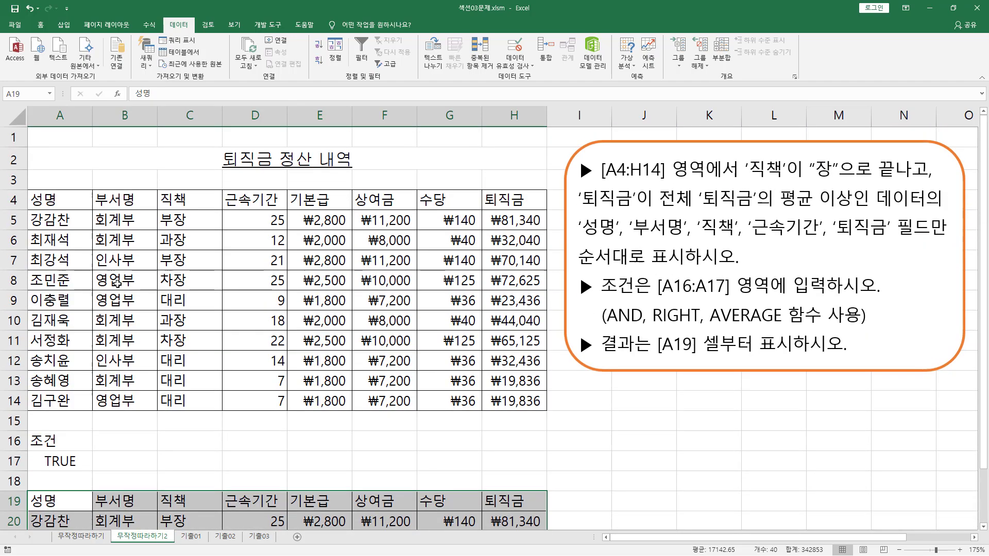
Compare the field headings in row 19 with those in row 4 and the fields the task asks for.
{"action": "mouse_move", "coordinate": [30, 189]}
{"action": "left_mouse_down"}
{"action": "mouse_move", "coordinate": [296, 207]}
{"action": "mouse_move", "coordinate": [522, 352]}
{"action": "mouse_move", "coordinate": [547, 405]}
{"action": "mouse_move", "coordinate": [546, 211]}
{"action": "left_mouse_up"}
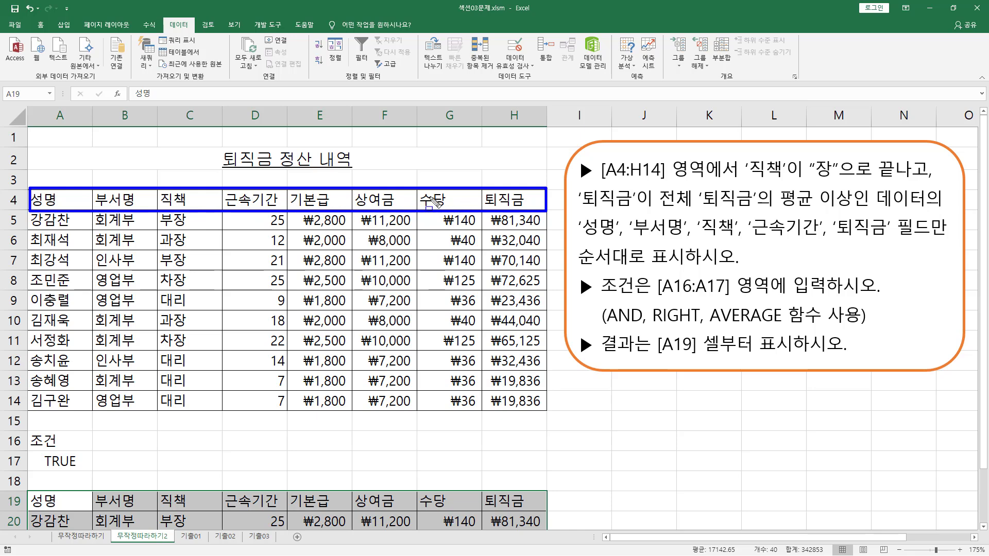
{"action": "key", "text": "Escape"}
{"action": "scroll", "coordinate": [247, 320], "scroll_direction": "down", "scroll_amount": 3}
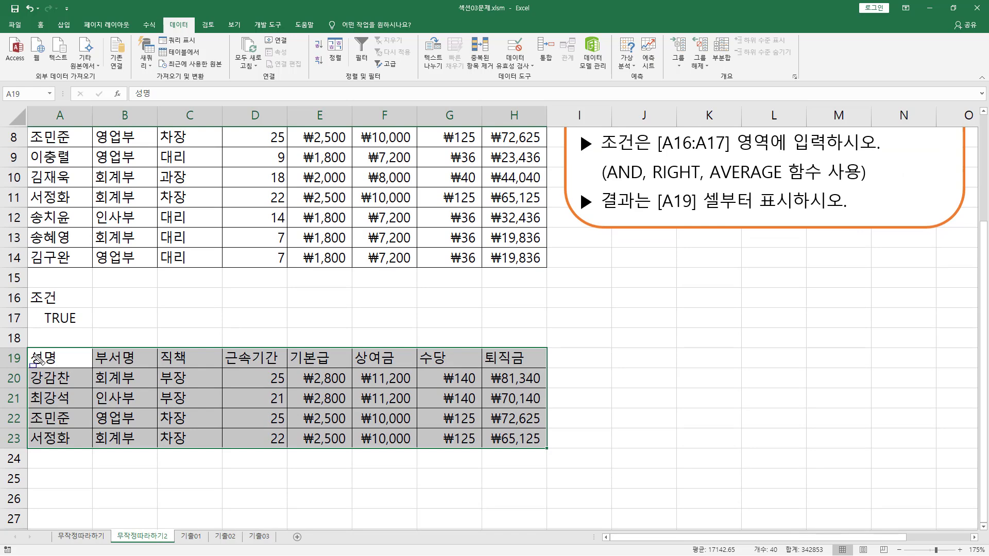
{"action": "left_click_drag", "start_coordinate": [30, 350], "coordinate": [512, 371]}
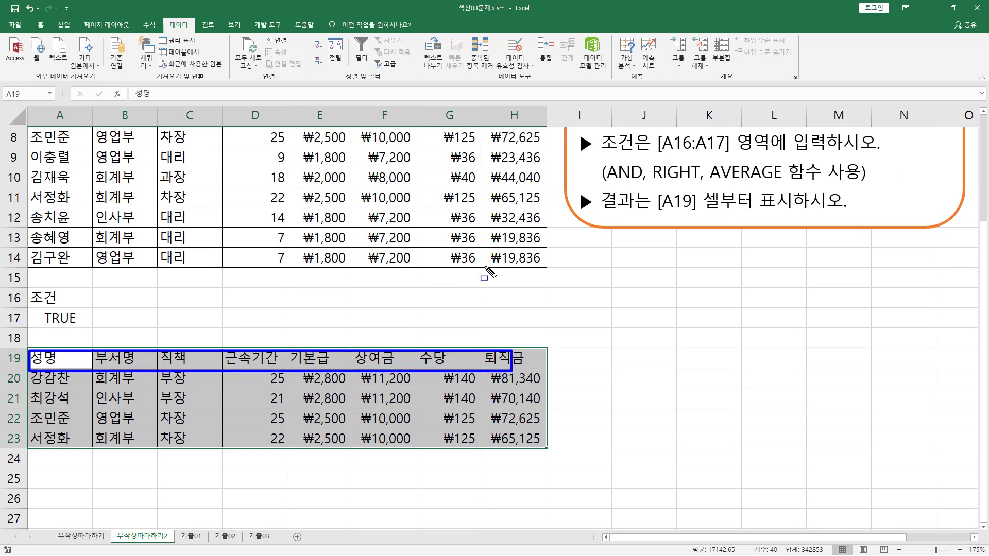
{"action": "key", "text": "Escape"}
{"action": "scroll", "coordinate": [634, 278], "scroll_direction": "up", "scroll_amount": 2}
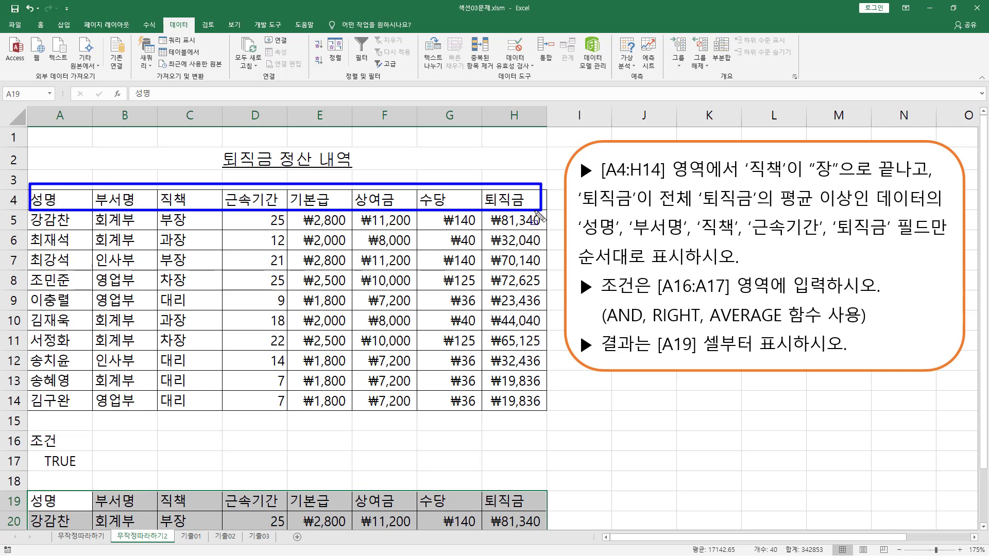
{"action": "mouse_move", "coordinate": [580, 240]}
{"action": "left_mouse_down"}
{"action": "mouse_move", "coordinate": [961, 246]}
{"action": "mouse_move", "coordinate": [958, 218]}
{"action": "left_mouse_up"}
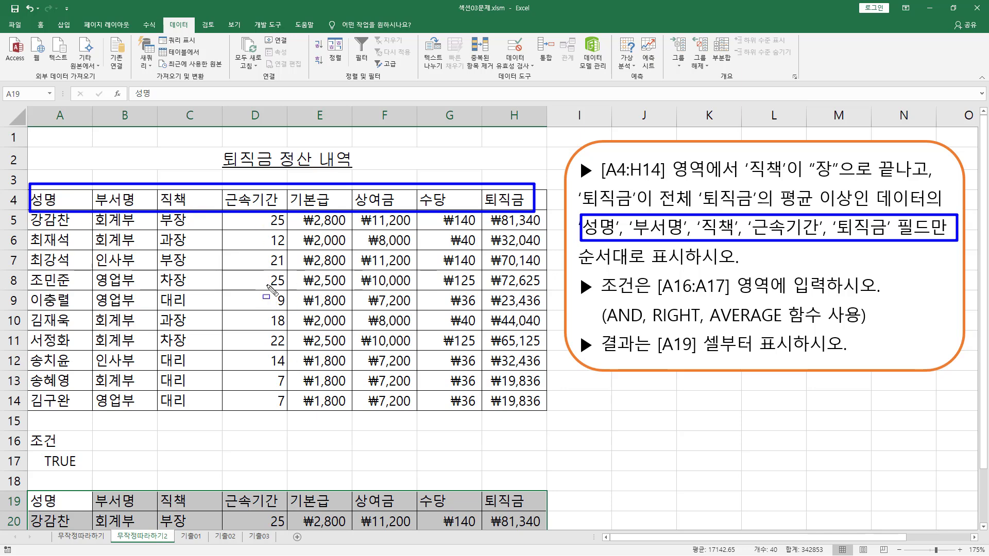
{"action": "left_click_drag", "start_coordinate": [26, 495], "coordinate": [546, 514]}
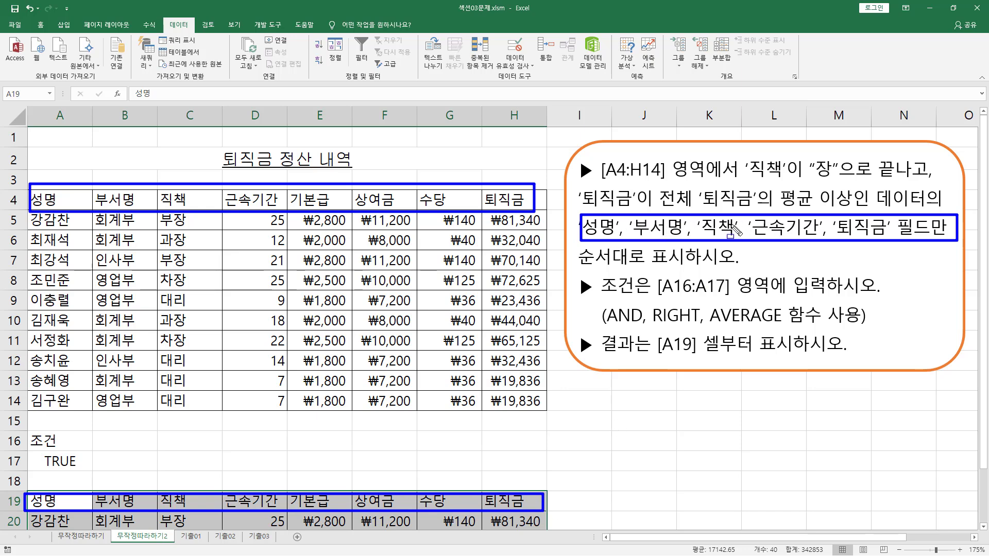
{"action": "key", "text": "Escape"}
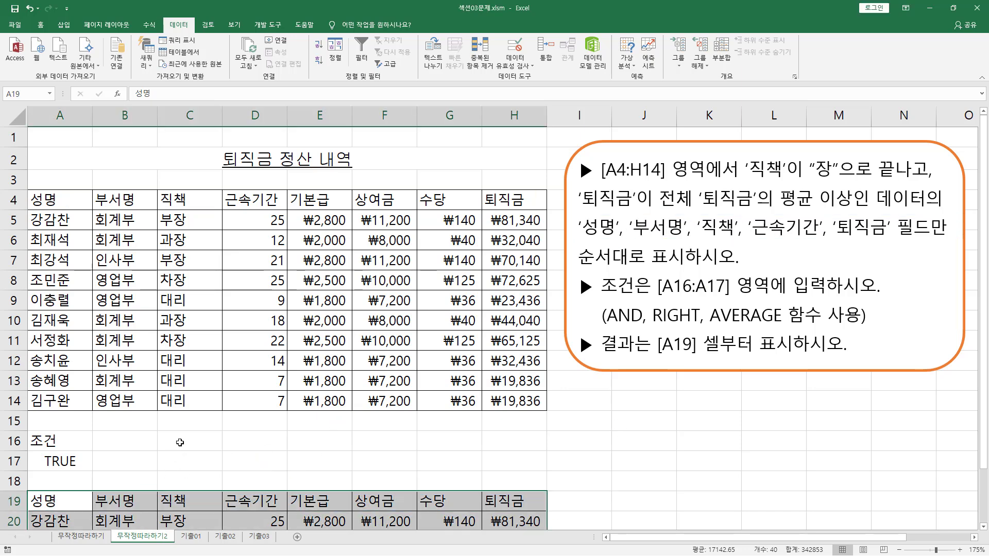
Delete rows 19 to 24 containing the filter output with all fields.
{"action": "scroll", "coordinate": [133, 430], "scroll_direction": "down", "scroll_amount": 2}
{"action": "left_click_drag", "start_coordinate": [18, 357], "coordinate": [13, 458]}
{"action": "right_click", "coordinate": [248, 368]}
{"action": "left_click", "coordinate": [288, 456]}
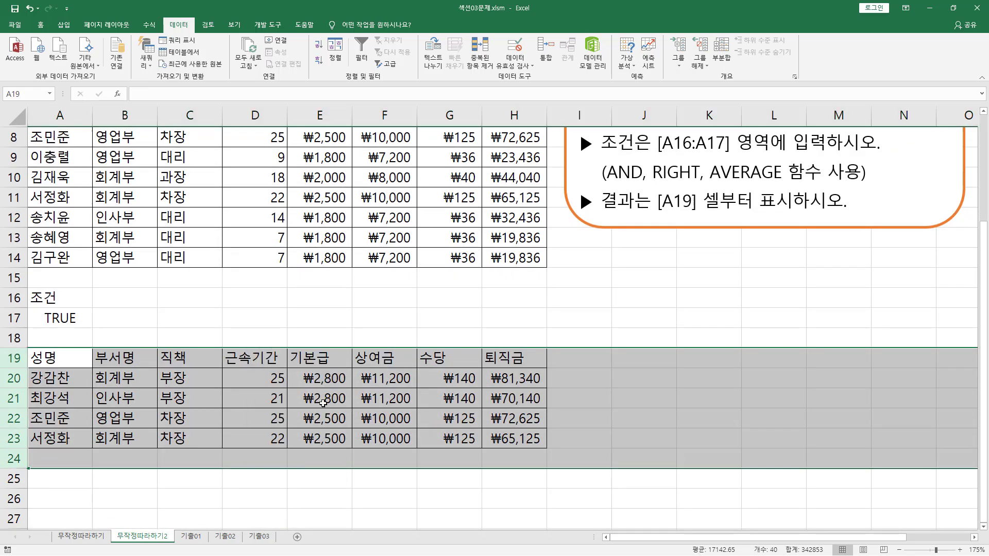
{"action": "left_click", "coordinate": [384, 318]}
{"action": "scroll", "coordinate": [384, 319], "scroll_direction": "up", "scroll_amount": 2}
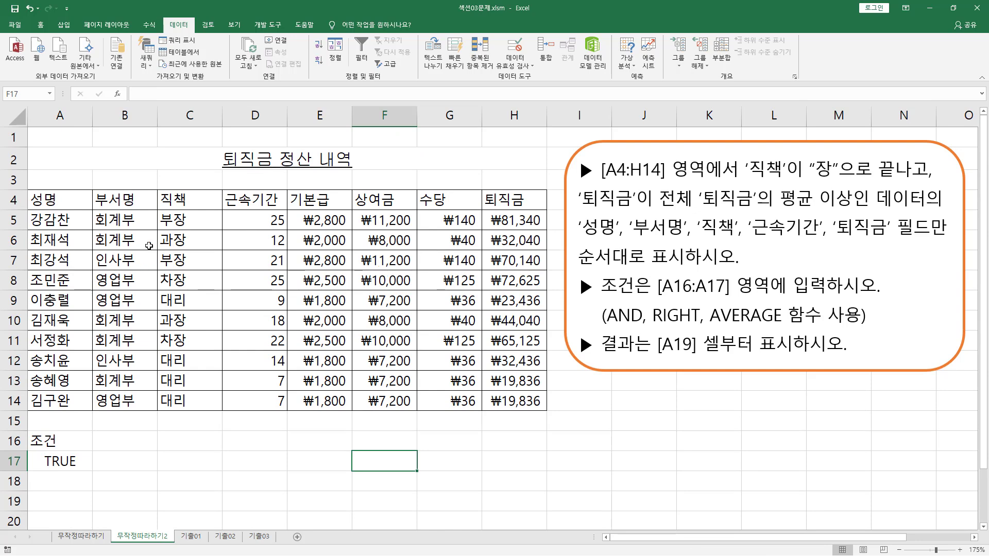
Copy the 성명 heading from A4 into cell A19.
{"action": "left_click", "coordinate": [59, 201]}
{"action": "key", "text": "ctrl+c"}
{"action": "left_click", "coordinate": [46, 502]}
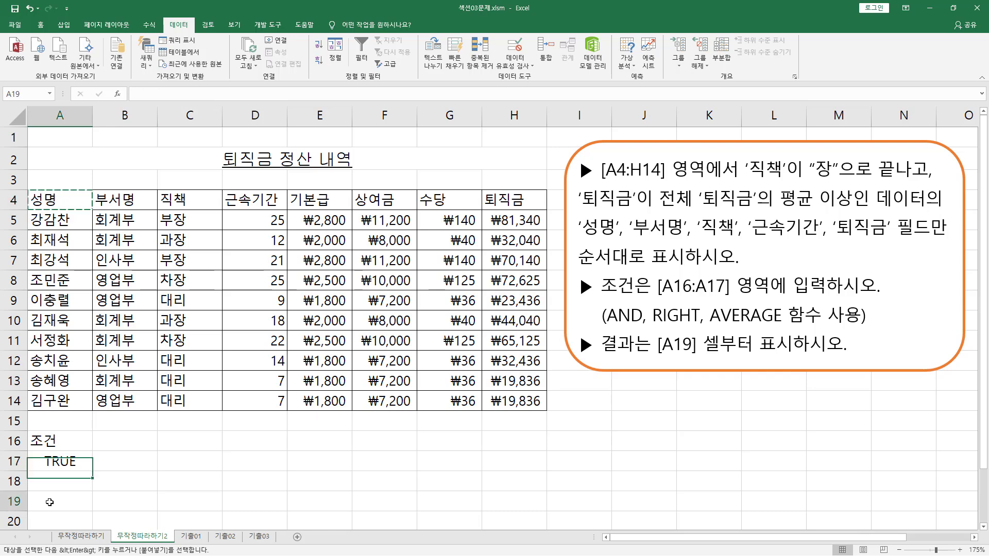
{"action": "key", "text": "ctrl+v"}
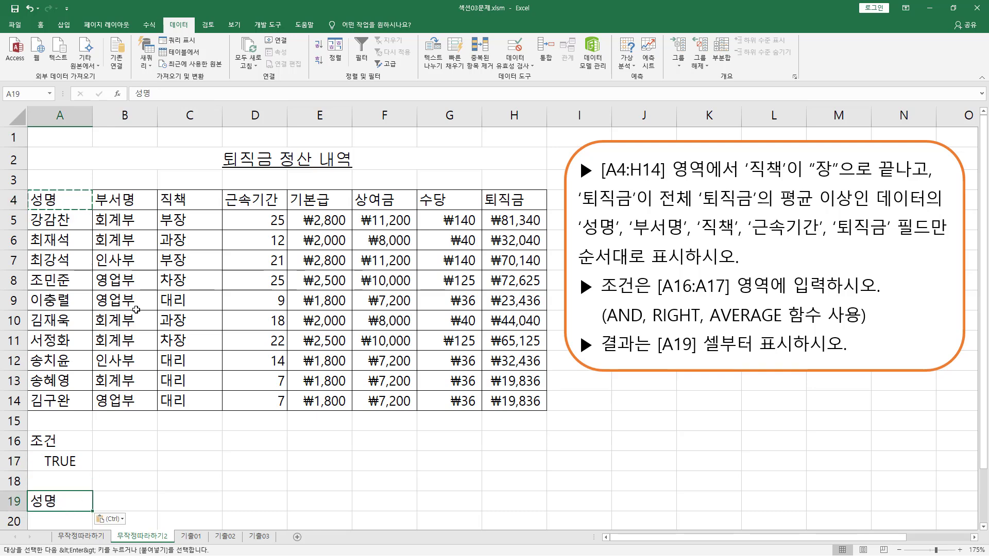
Copy the 부서명, 직책 and 근속기간 headings from B4:D4 to B19, and the 퇴직금 heading from H4 to E19.
{"action": "left_click_drag", "start_coordinate": [126, 202], "coordinate": [278, 201]}
{"action": "key", "text": "ctrl+c"}
{"action": "left_click", "coordinate": [118, 500]}
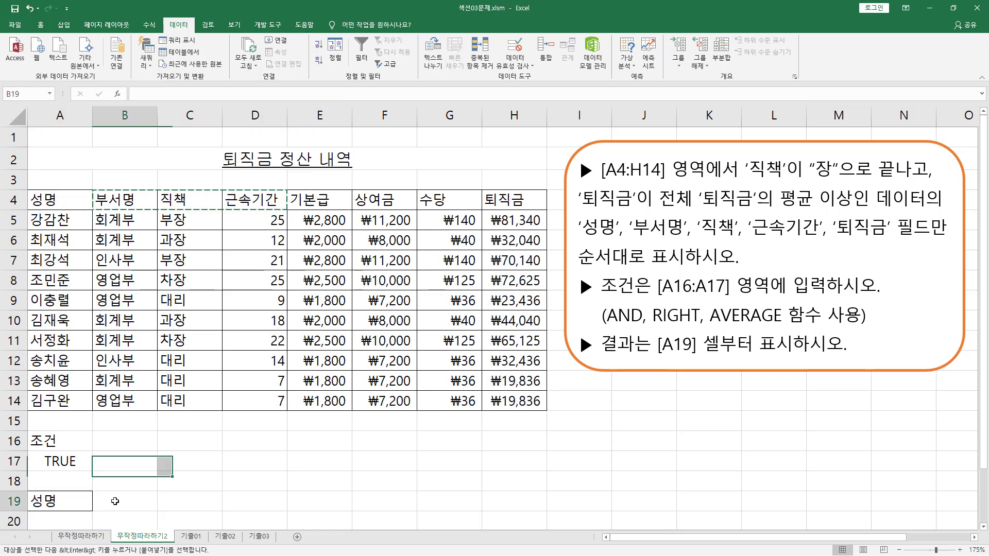
{"action": "key", "text": "ctrl+v"}
{"action": "left_click", "coordinate": [504, 199]}
{"action": "key", "text": "ctrl+c"}
{"action": "left_click", "coordinate": [314, 500]}
{"action": "key", "text": "ctrl+v"}
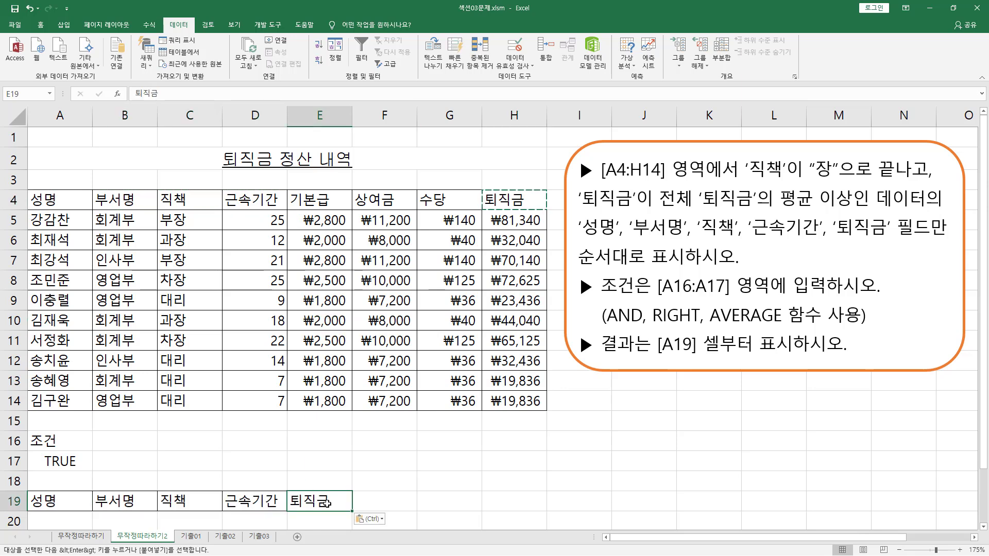
{"action": "left_click_drag", "start_coordinate": [48, 502], "coordinate": [323, 502]}
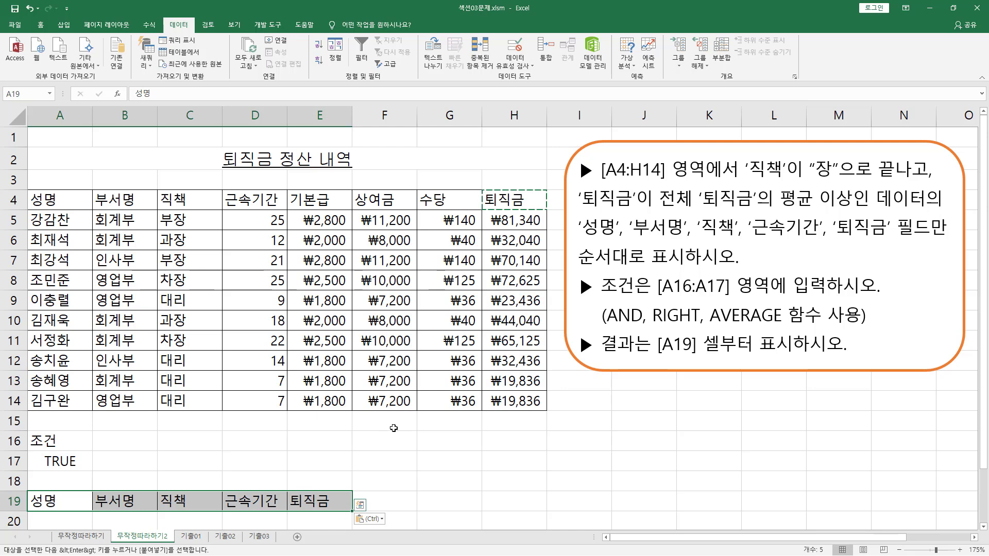
{"action": "left_click_drag", "start_coordinate": [71, 501], "coordinate": [315, 503]}
Start an advanced filter that copies to another location, using list range A4:H14 and criteria range A16:A17.
{"action": "left_click", "coordinate": [267, 320]}
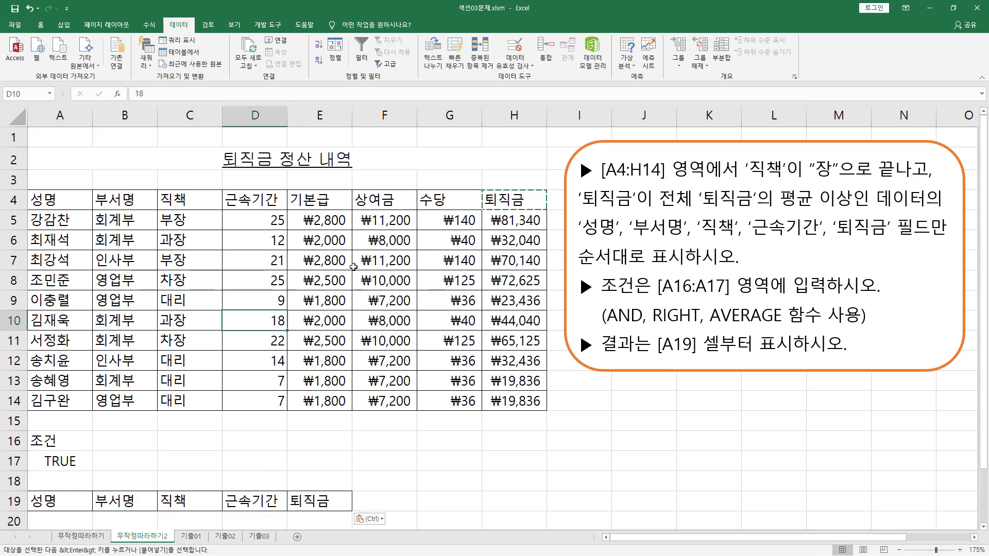
{"action": "left_click", "coordinate": [391, 66]}
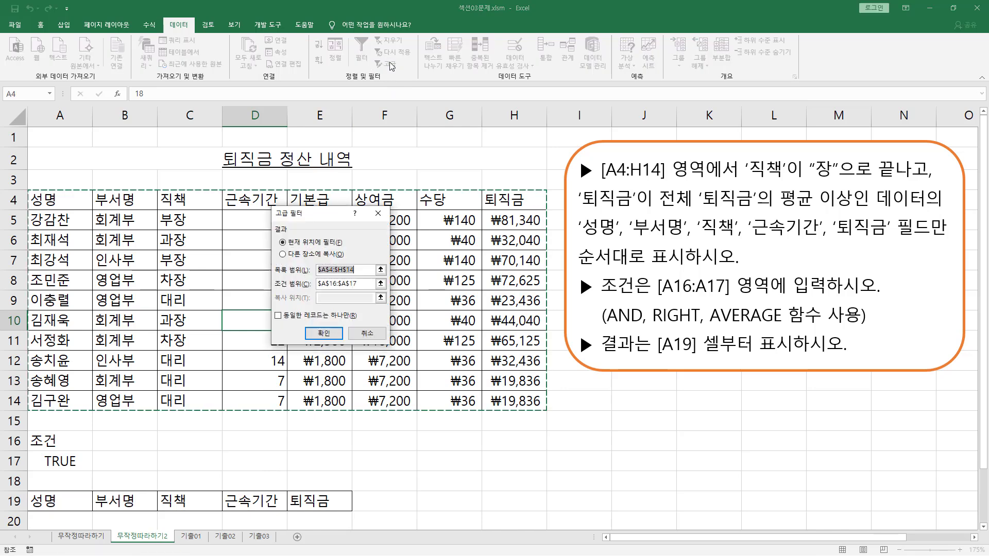
{"action": "left_click", "coordinate": [296, 254]}
{"action": "left_click", "coordinate": [336, 270]}
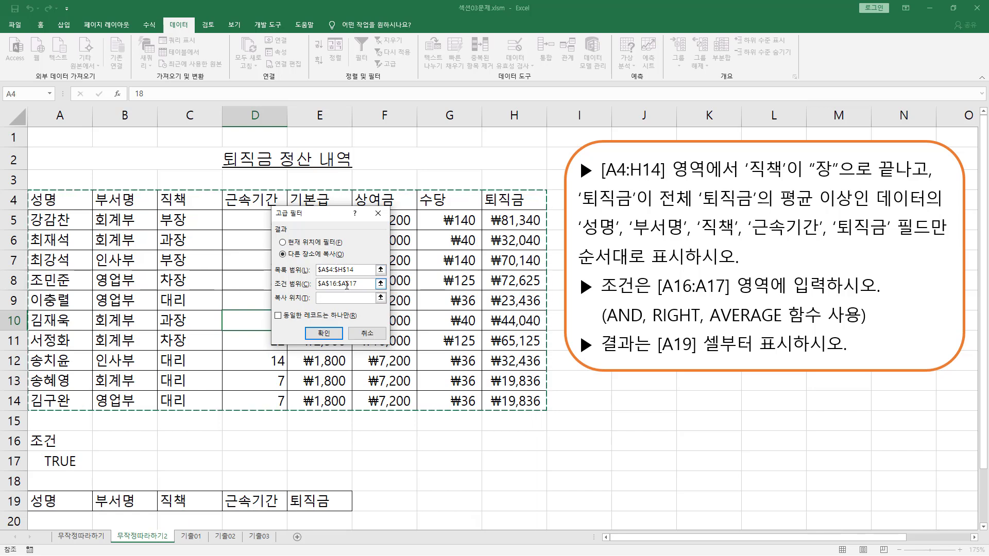
{"action": "left_click", "coordinate": [335, 284]}
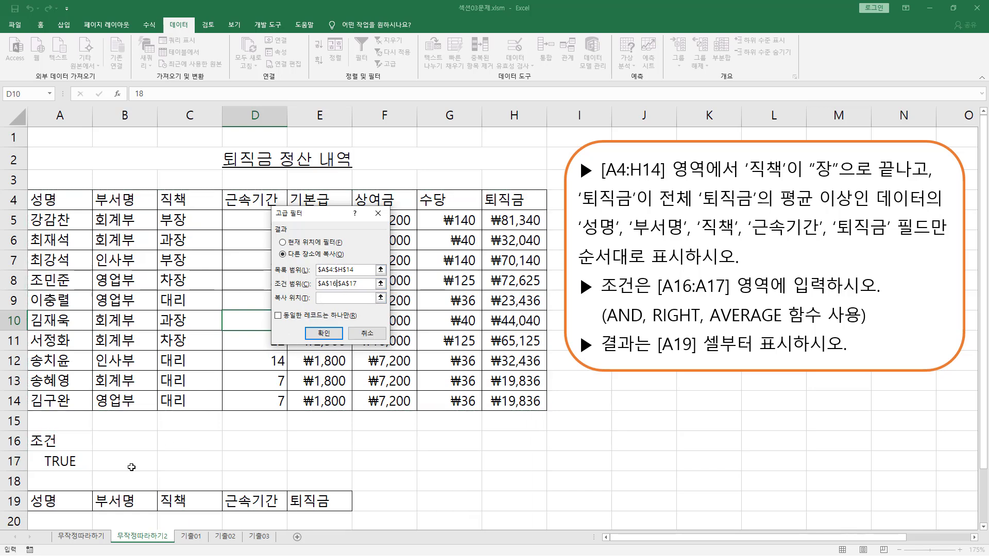
Set the advanced filter's copy destination to the headings in A19:E19 and run the filter.
{"action": "left_click", "coordinate": [348, 298]}
{"action": "left_click_drag", "start_coordinate": [657, 329], "coordinate": [694, 352]}
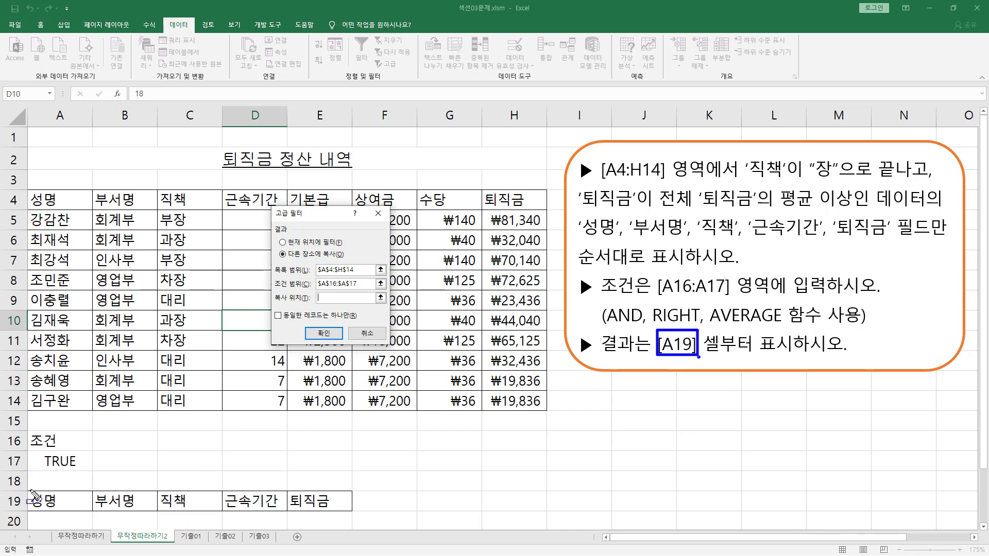
{"action": "left_click_drag", "start_coordinate": [27, 490], "coordinate": [359, 514]}
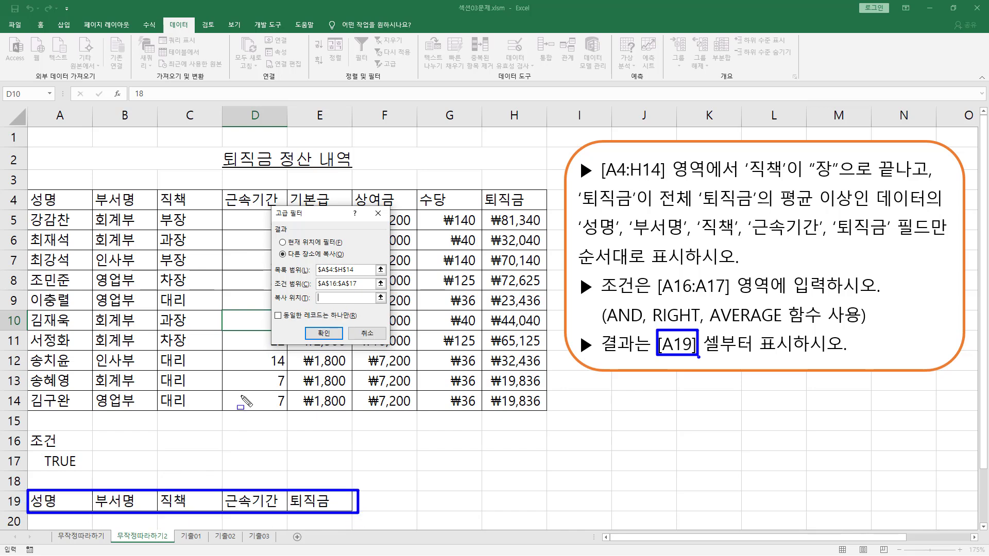
{"action": "left_click_drag", "start_coordinate": [29, 509], "coordinate": [355, 511]}
{"action": "key", "text": "Escape"}
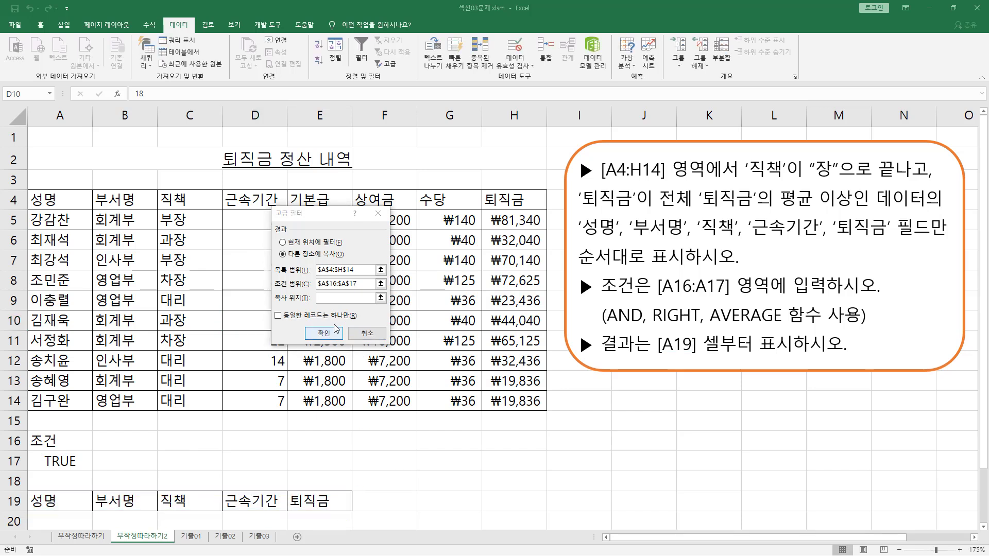
{"action": "left_click_drag", "start_coordinate": [43, 501], "coordinate": [307, 500]}
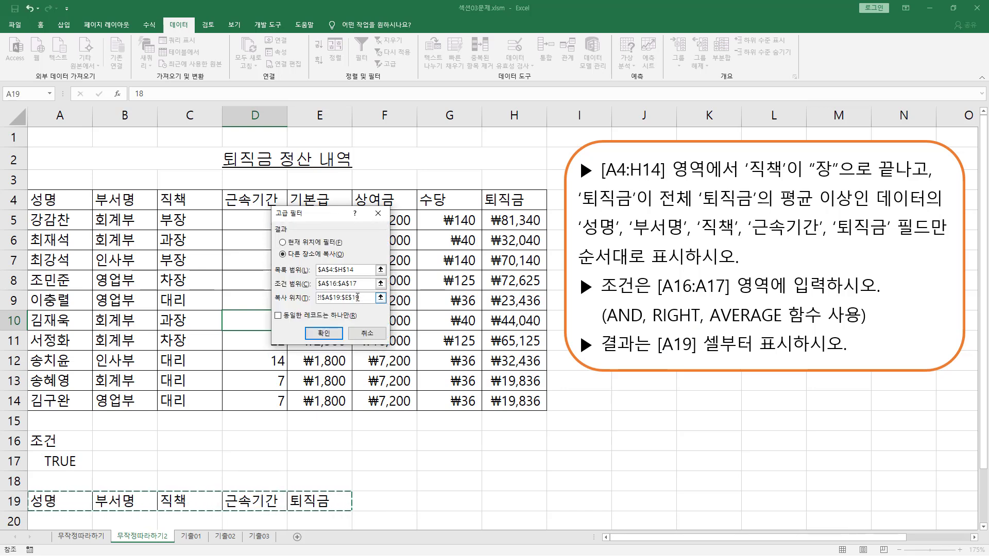
{"action": "left_click", "coordinate": [324, 333]}
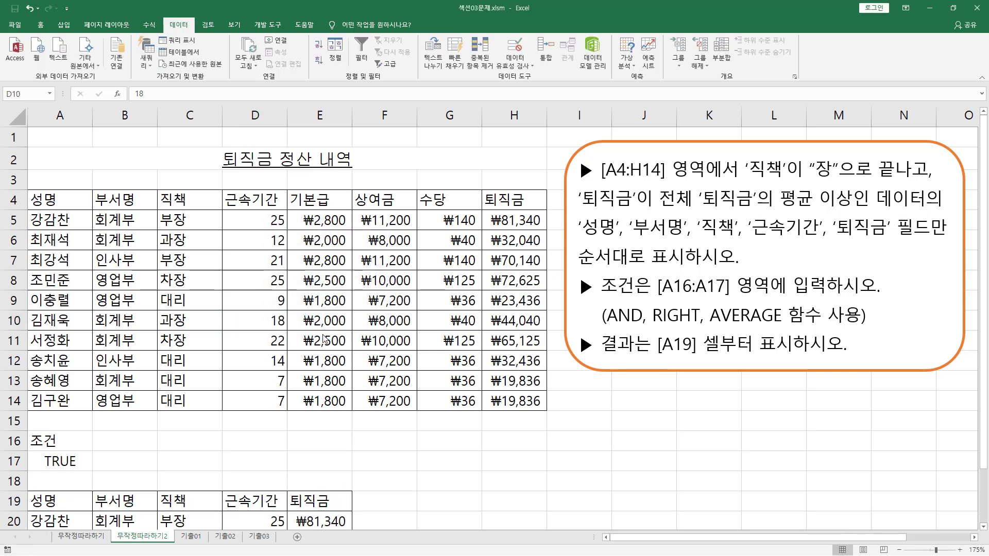
Examine the filtered records under the row 19 headings together with the criteria in A16:A17.
{"action": "scroll", "coordinate": [157, 418], "scroll_direction": "down", "scroll_amount": 2}
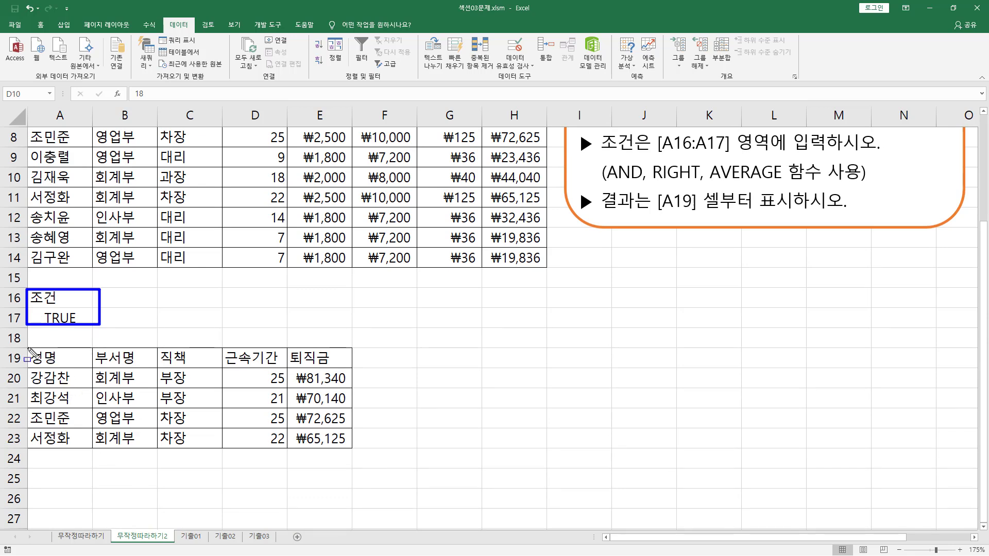
{"action": "mouse_move", "coordinate": [28, 348]}
{"action": "left_mouse_down"}
{"action": "mouse_move", "coordinate": [157, 368]}
{"action": "mouse_move", "coordinate": [337, 368]}
{"action": "mouse_move", "coordinate": [353, 450]}
{"action": "left_mouse_up"}
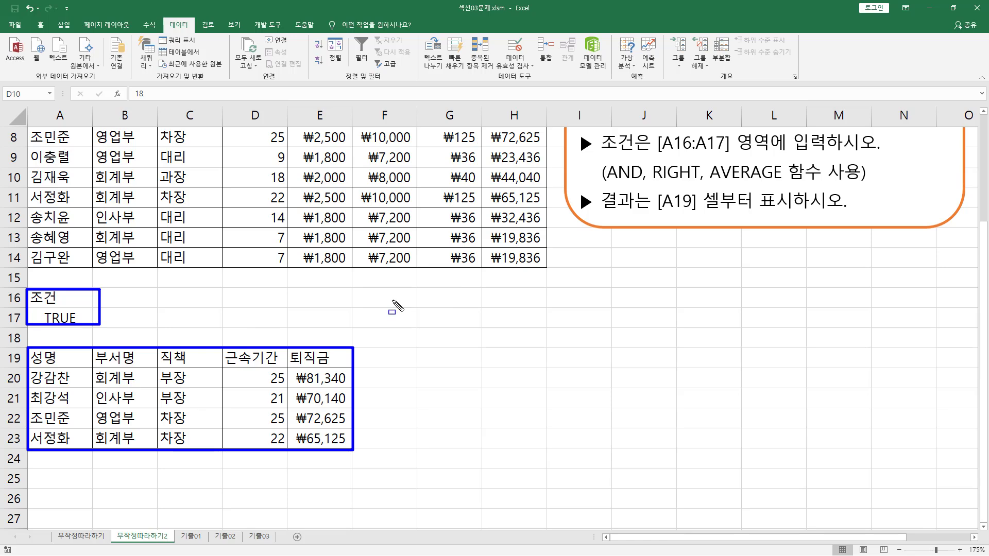
{"action": "key", "text": "Escape"}
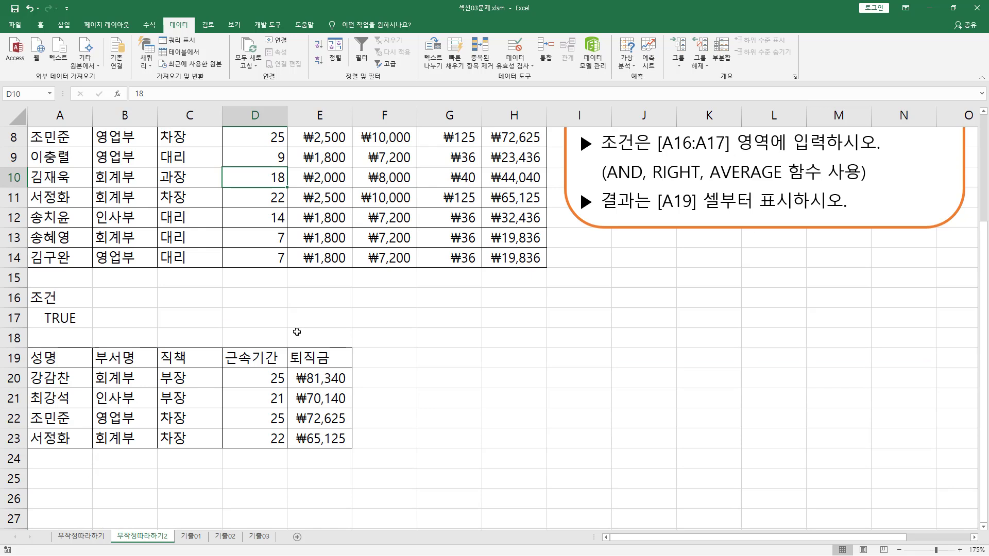
Open the criteria formula in A17 to inspect its AND, RIGHT and AVERAGE arguments.
{"action": "left_click", "coordinate": [139, 325]}
{"action": "double_click", "coordinate": [79, 319]}
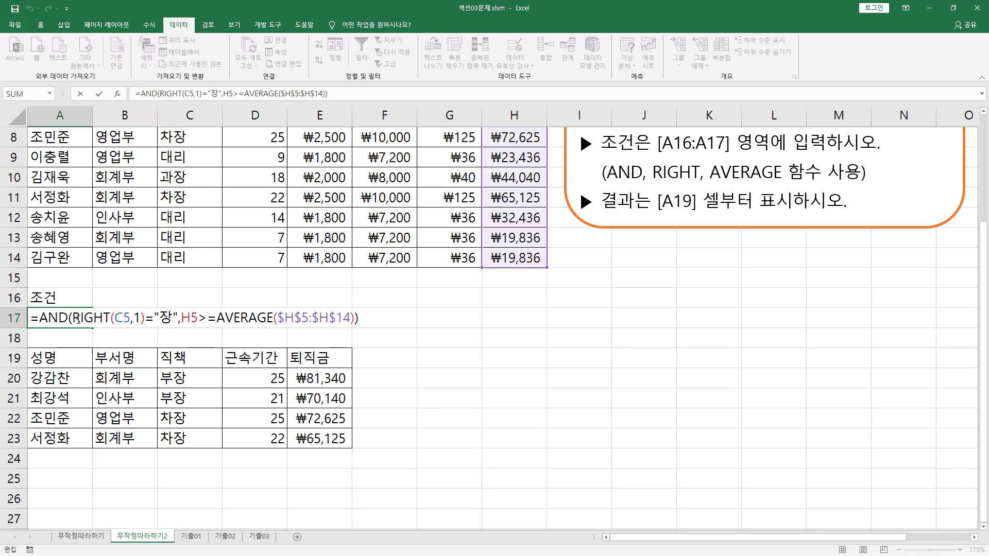